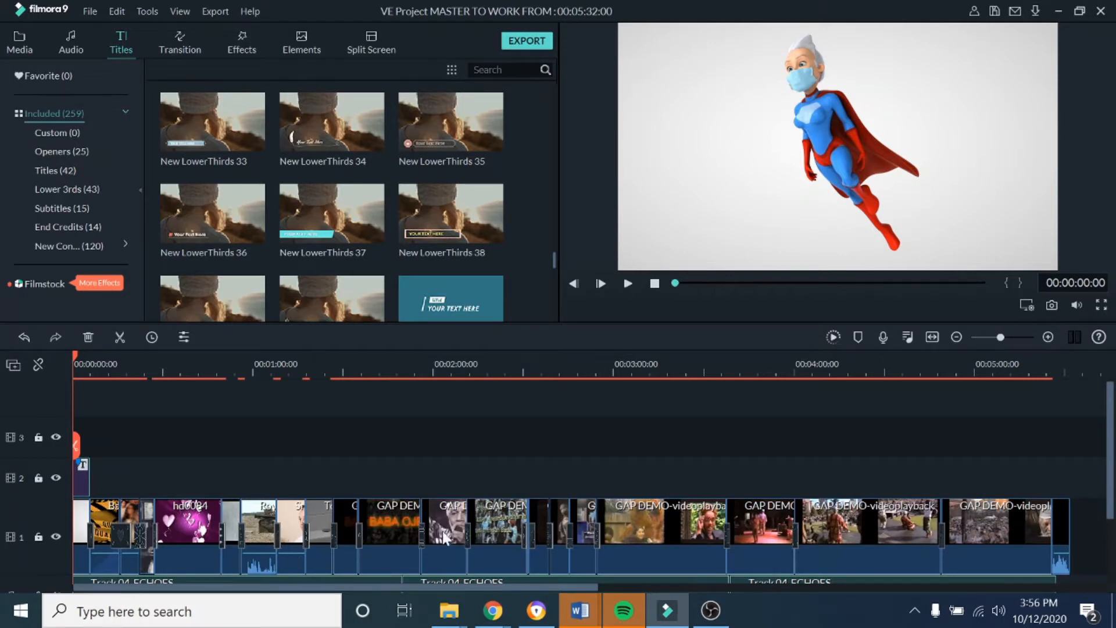
Step: Look over the project's timeline tracks and browse the included audio library of sound effects and songs
{"action": "scroll", "coordinate": [999, 508], "scroll_direction": "down", "scroll_amount": 1}
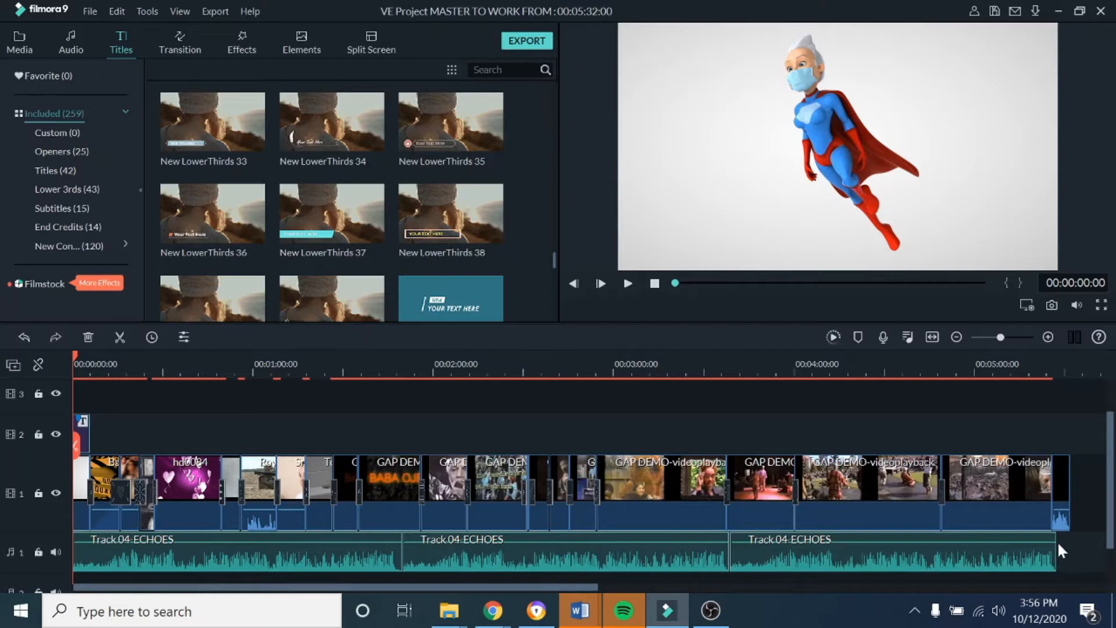
{"action": "scroll", "coordinate": [455, 442], "scroll_direction": "up", "scroll_amount": 1}
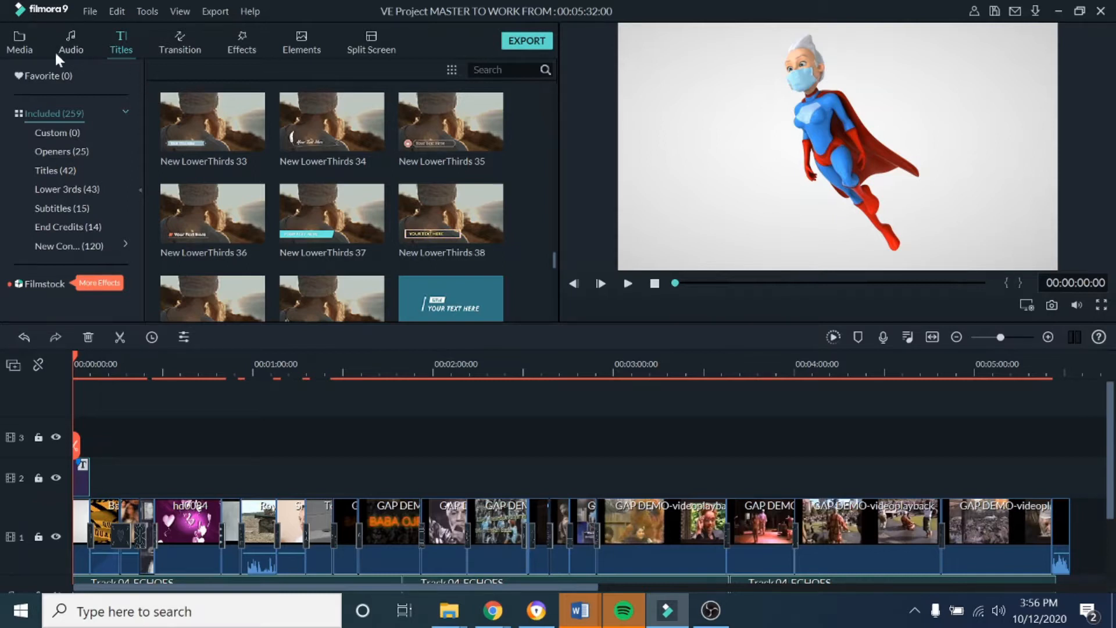
{"action": "left_click", "coordinate": [72, 42]}
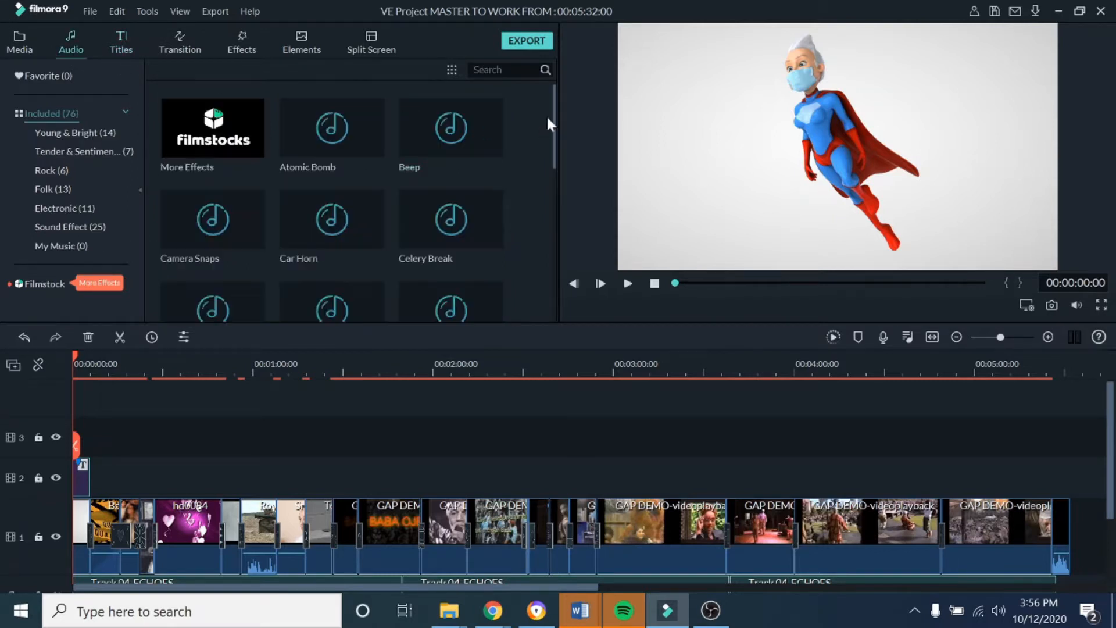
{"action": "left_click_drag", "start_coordinate": [553, 114], "coordinate": [546, 291]}
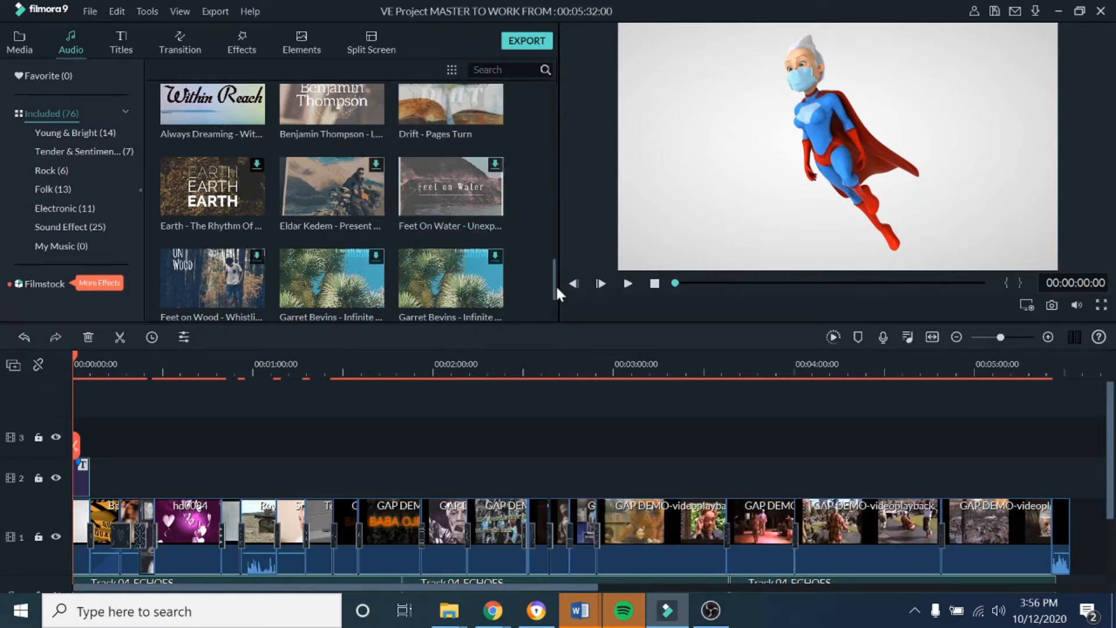
{"action": "left_click_drag", "start_coordinate": [552, 286], "coordinate": [547, 198]}
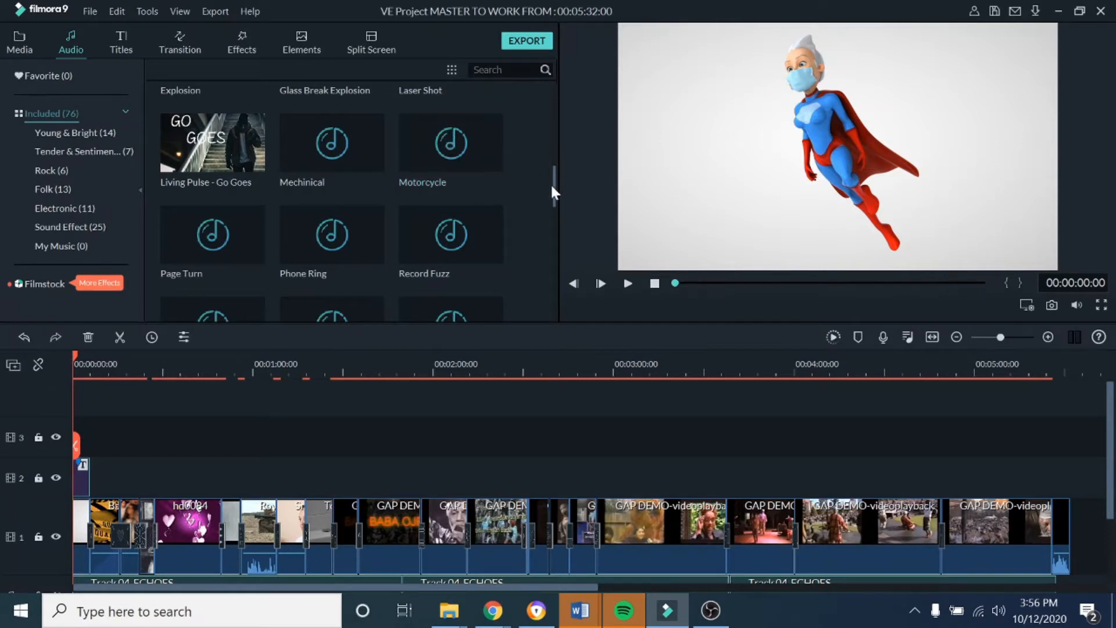
{"action": "left_click_drag", "start_coordinate": [558, 188], "coordinate": [562, 195]}
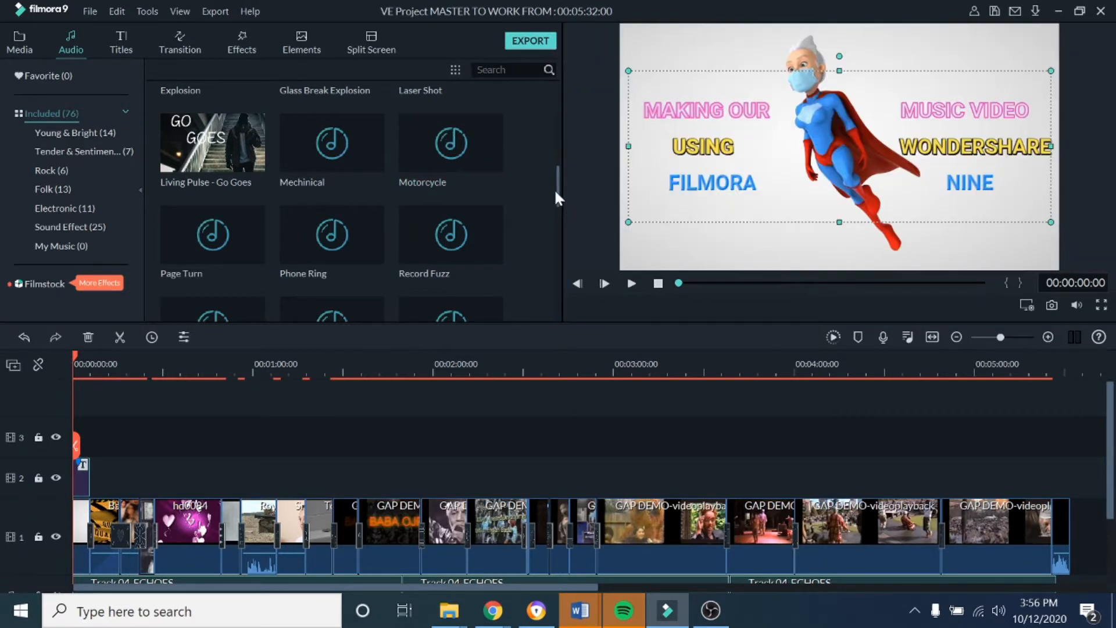
{"action": "scroll", "coordinate": [556, 189], "scroll_direction": "down", "scroll_amount": 5}
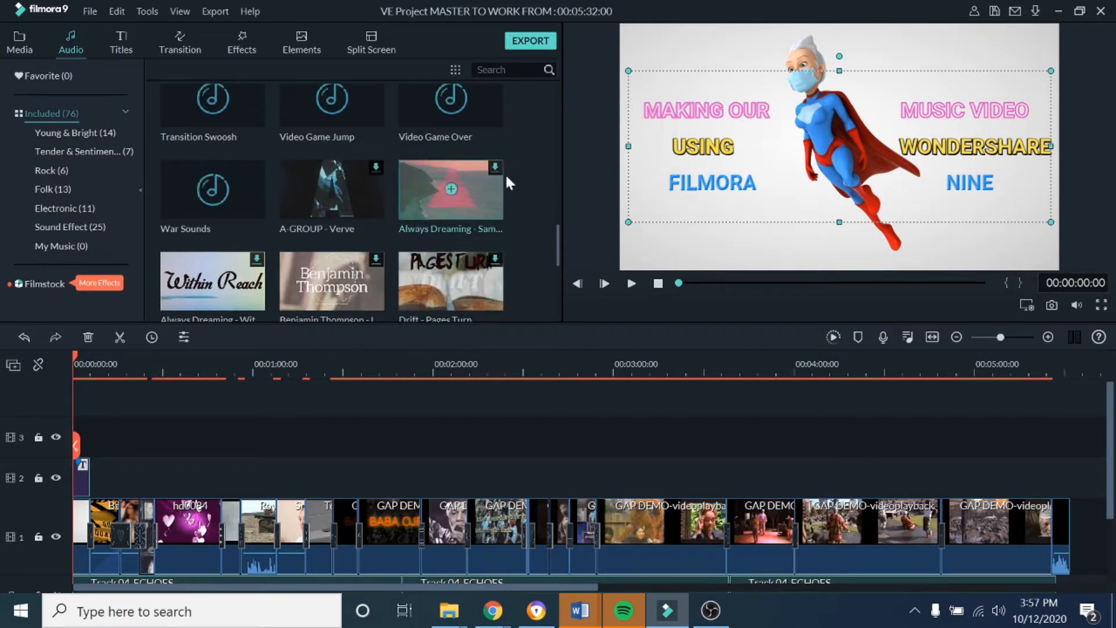
{"action": "left_click_drag", "start_coordinate": [556, 248], "coordinate": [548, 105]}
Step: Look through the Titles, Transition, Effects, Elements and Split Screen libraries, and return to the titles
{"action": "left_click", "coordinate": [126, 51]}
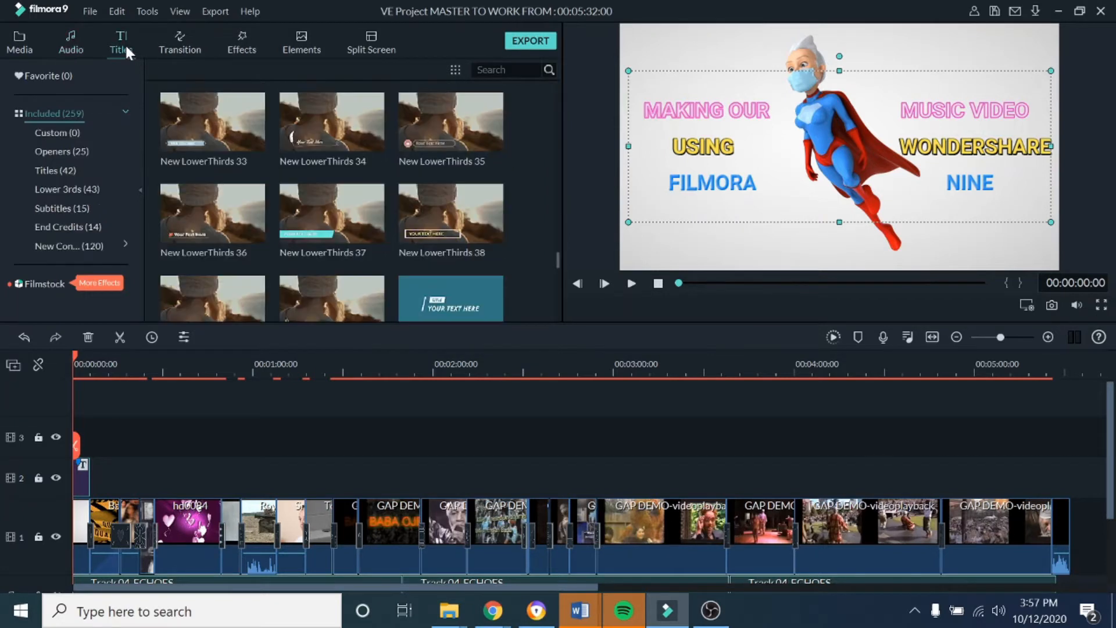
{"action": "left_click", "coordinate": [186, 51]}
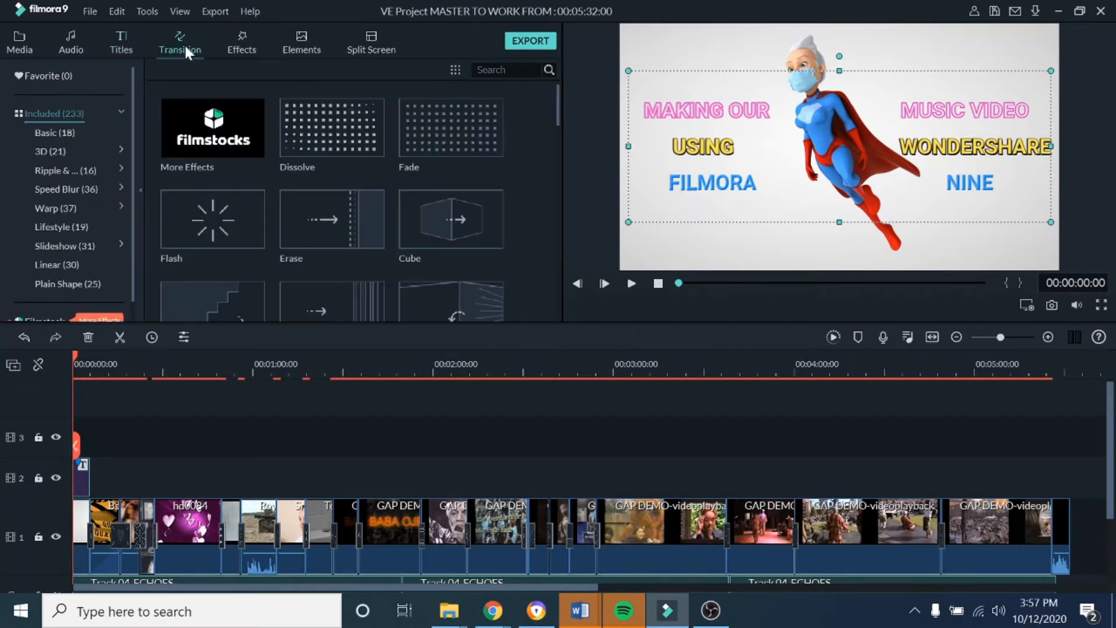
{"action": "mouse_move", "coordinate": [557, 103]}
{"action": "left_mouse_down"}
{"action": "mouse_move", "coordinate": [547, 305]}
{"action": "mouse_move", "coordinate": [543, 184]}
{"action": "mouse_move", "coordinate": [555, 96]}
{"action": "left_mouse_up"}
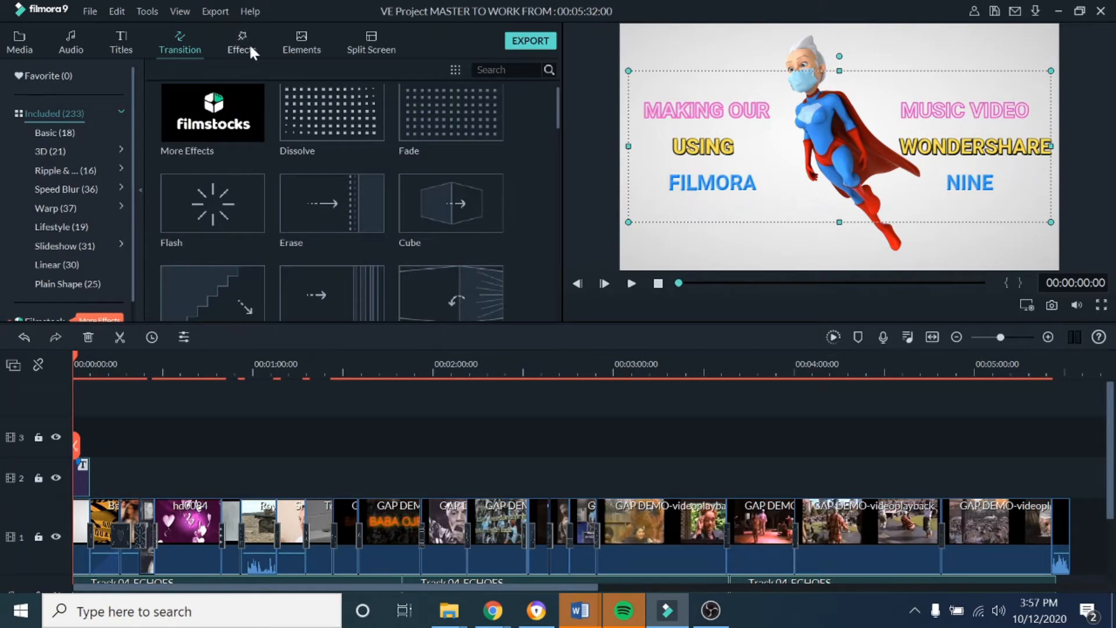
{"action": "left_click", "coordinate": [243, 50]}
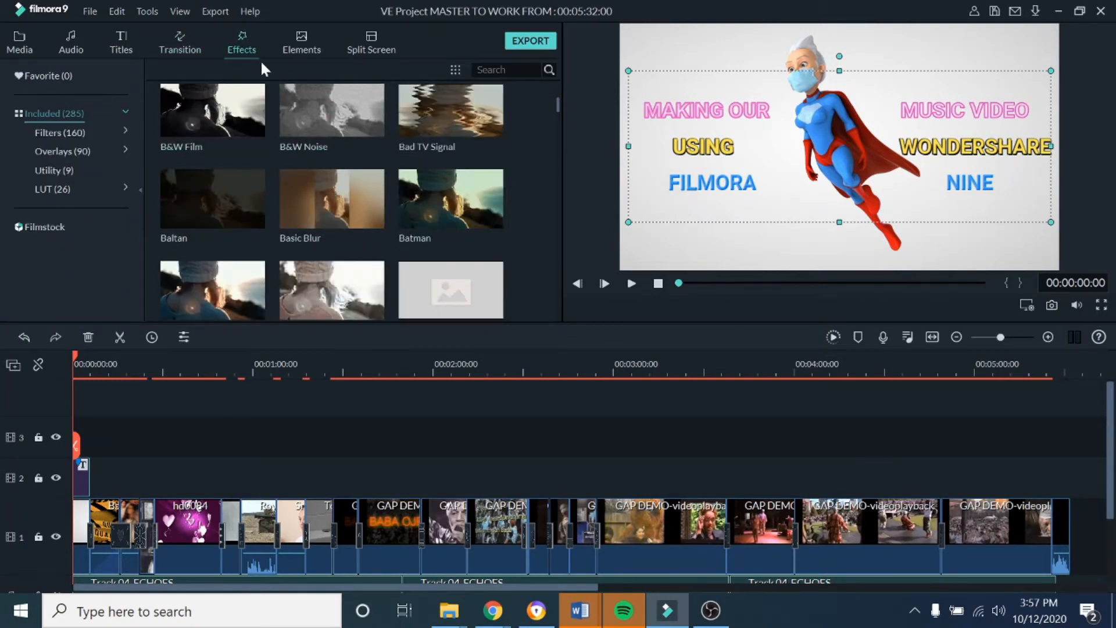
{"action": "left_click", "coordinate": [301, 50]}
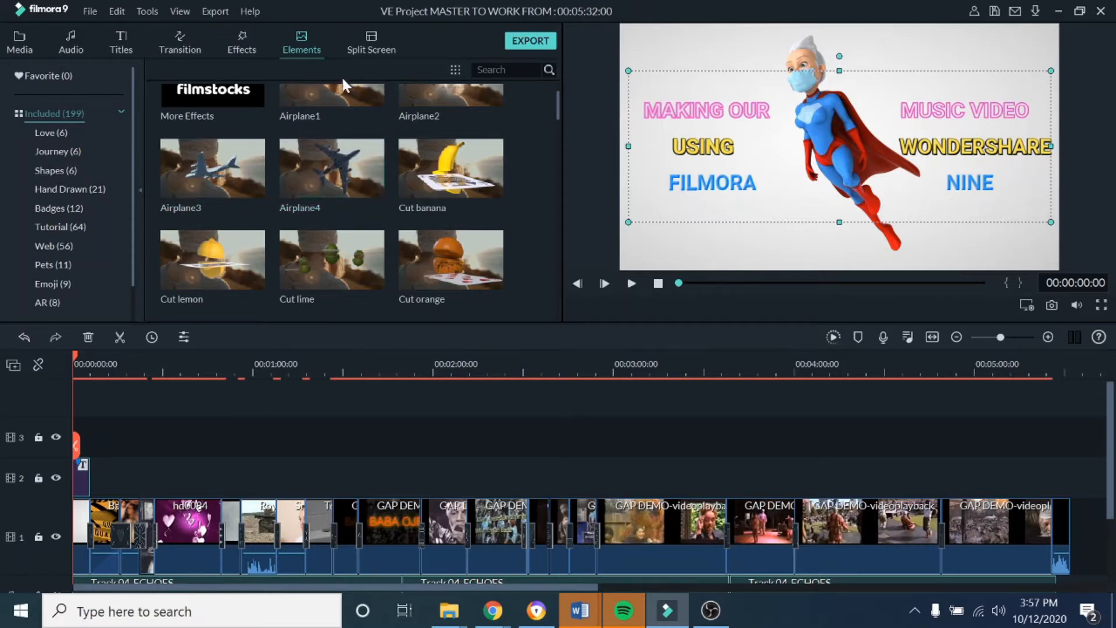
{"action": "left_click", "coordinate": [374, 47]}
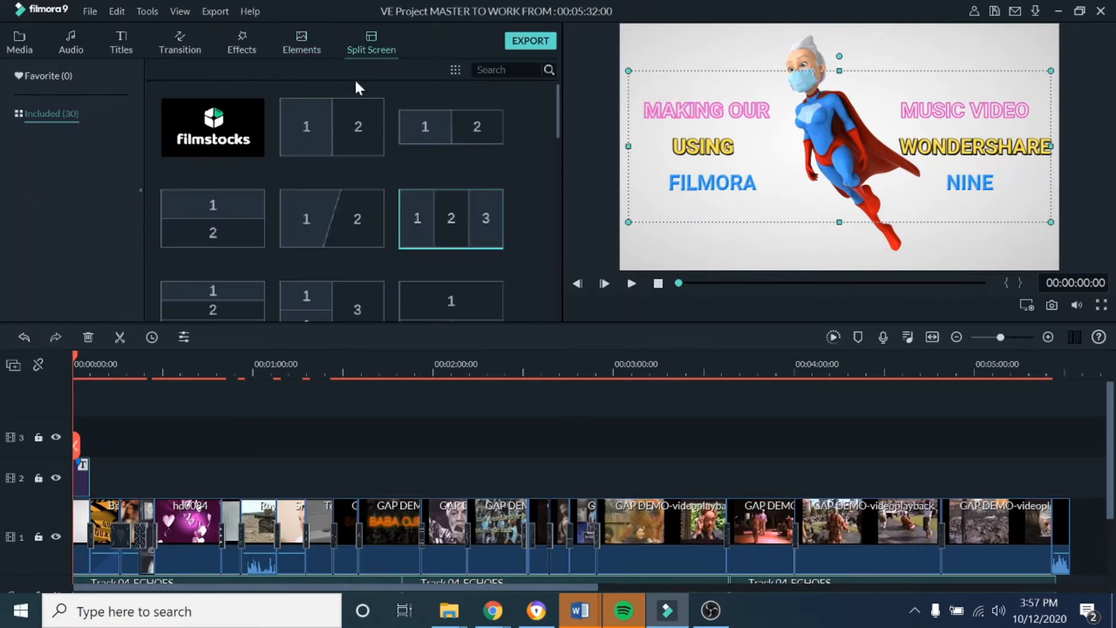
{"action": "left_click", "coordinate": [121, 50]}
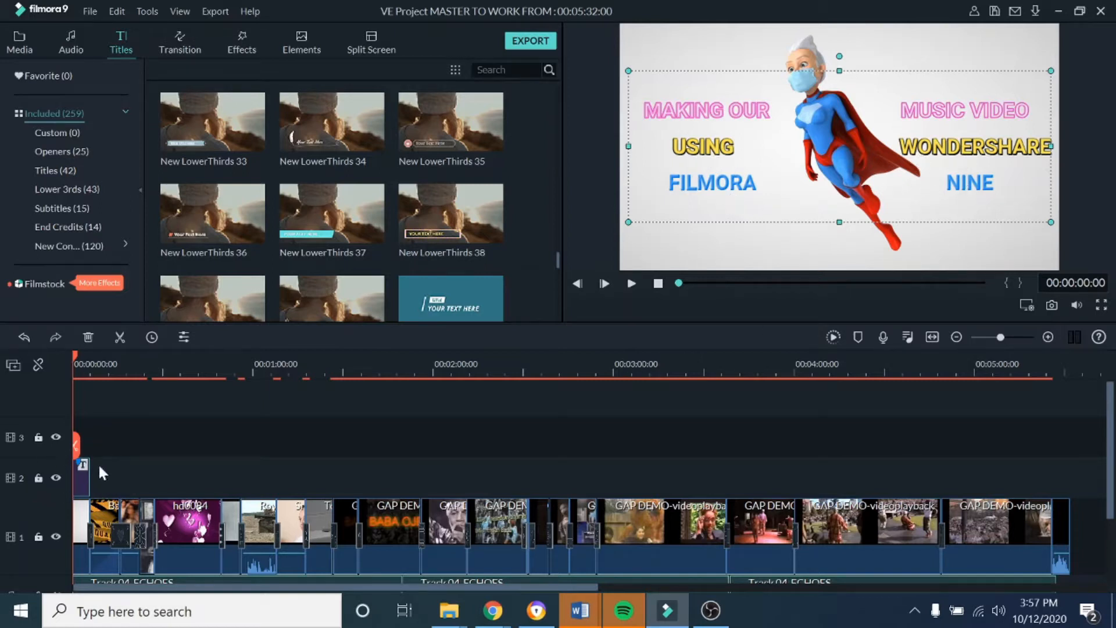
Step: Play the video from the beginning and pause it on the quarantine tape clip
{"action": "left_click", "coordinate": [631, 285]}
{"action": "left_click", "coordinate": [632, 284]}
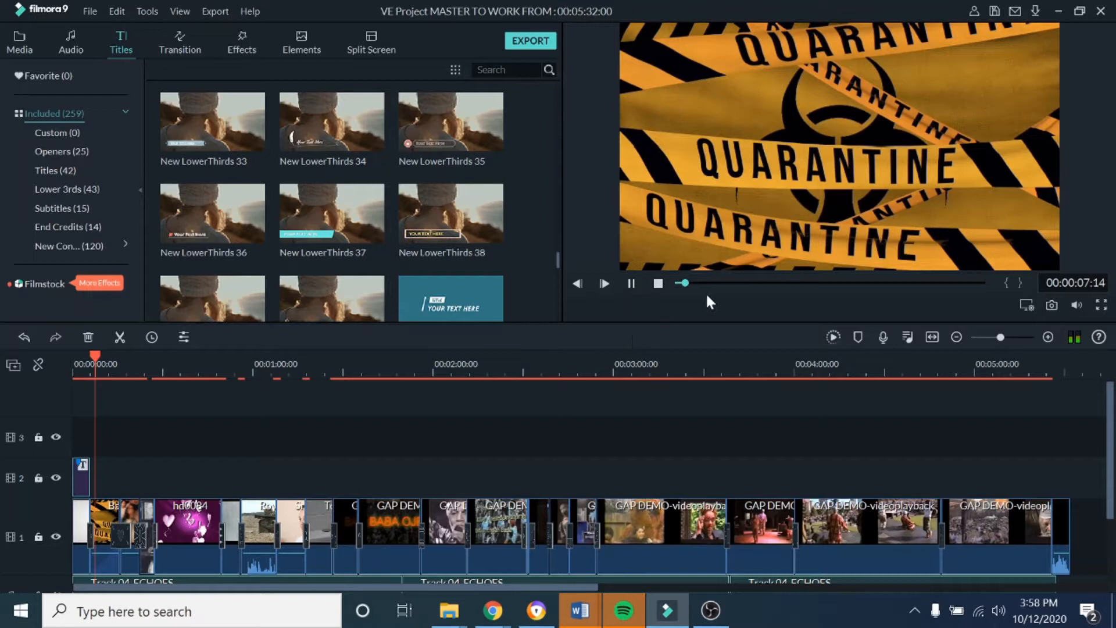
{"action": "key", "text": "space"}
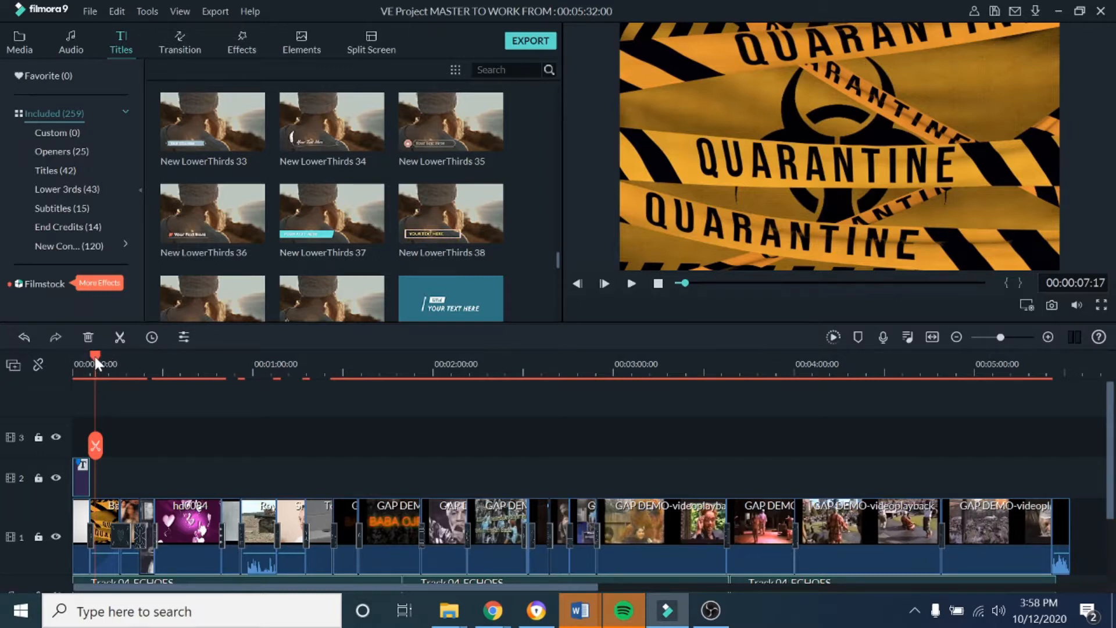
Step: Scrub through the early clips on the timeline and stop on the black-and-white photo at 00:00:26:02
{"action": "left_click_drag", "start_coordinate": [95, 359], "coordinate": [190, 368]}
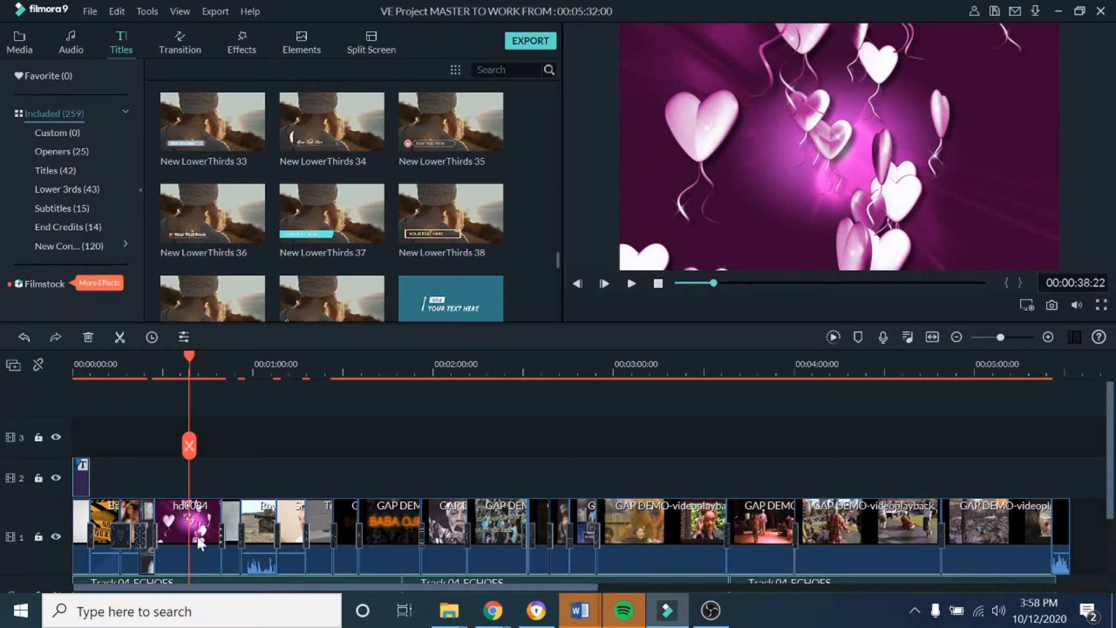
{"action": "left_click_drag", "start_coordinate": [191, 355], "coordinate": [103, 351]}
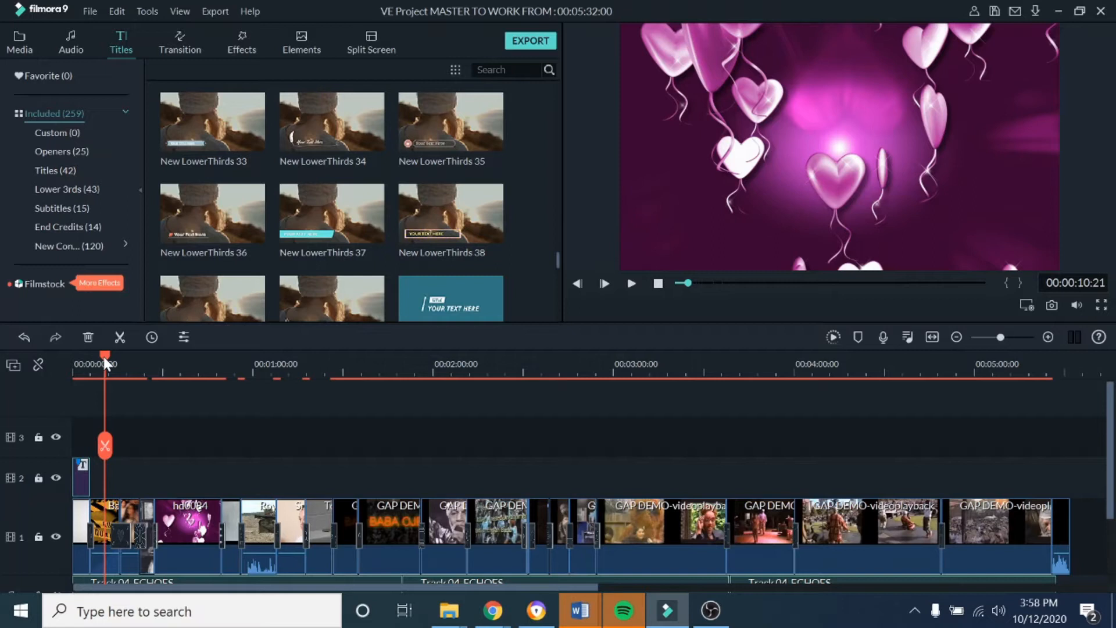
{"action": "left_click_drag", "start_coordinate": [103, 352], "coordinate": [129, 355]}
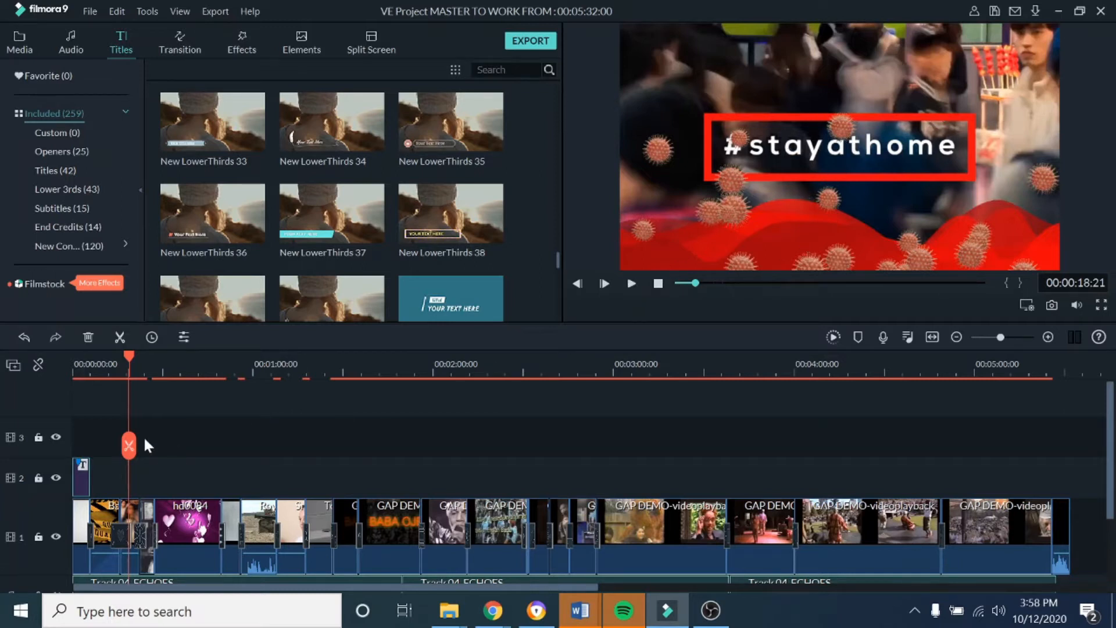
{"action": "left_click_drag", "start_coordinate": [128, 356], "coordinate": [151, 365]}
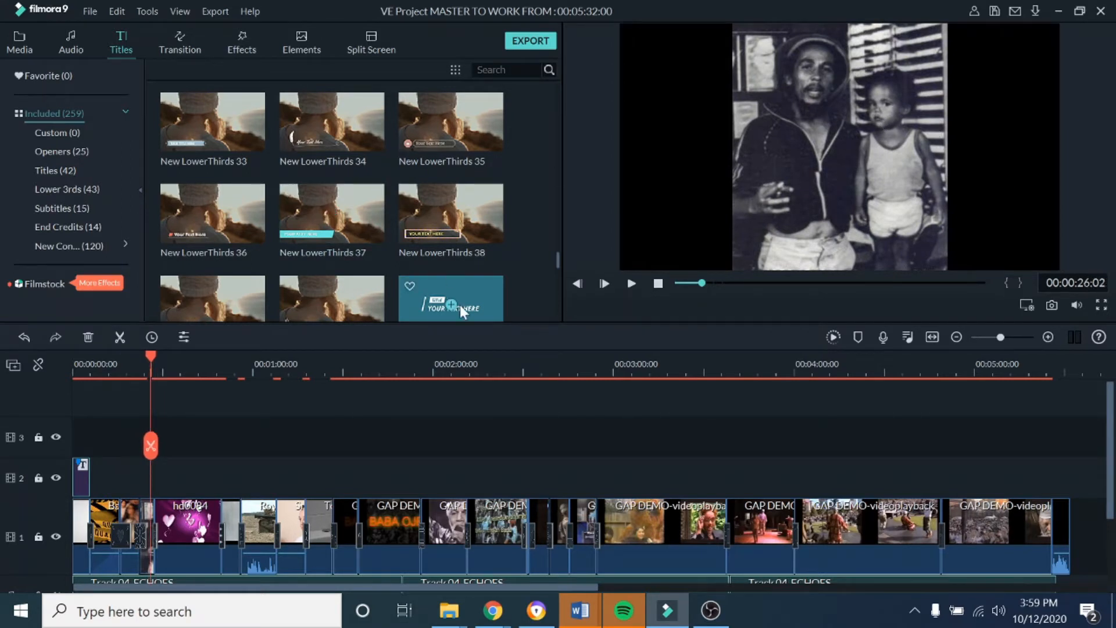
Step: Find the New LowerThirds 23 title in the library and preview its animation
{"action": "left_click_drag", "start_coordinate": [561, 241], "coordinate": [564, 227]}
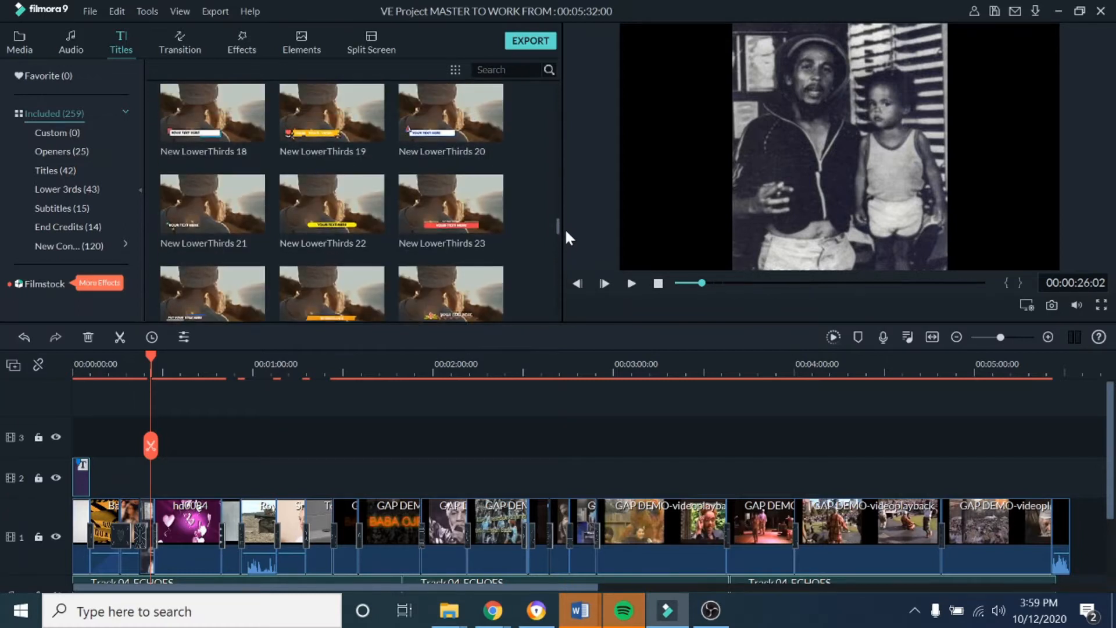
{"action": "left_click", "coordinate": [480, 212]}
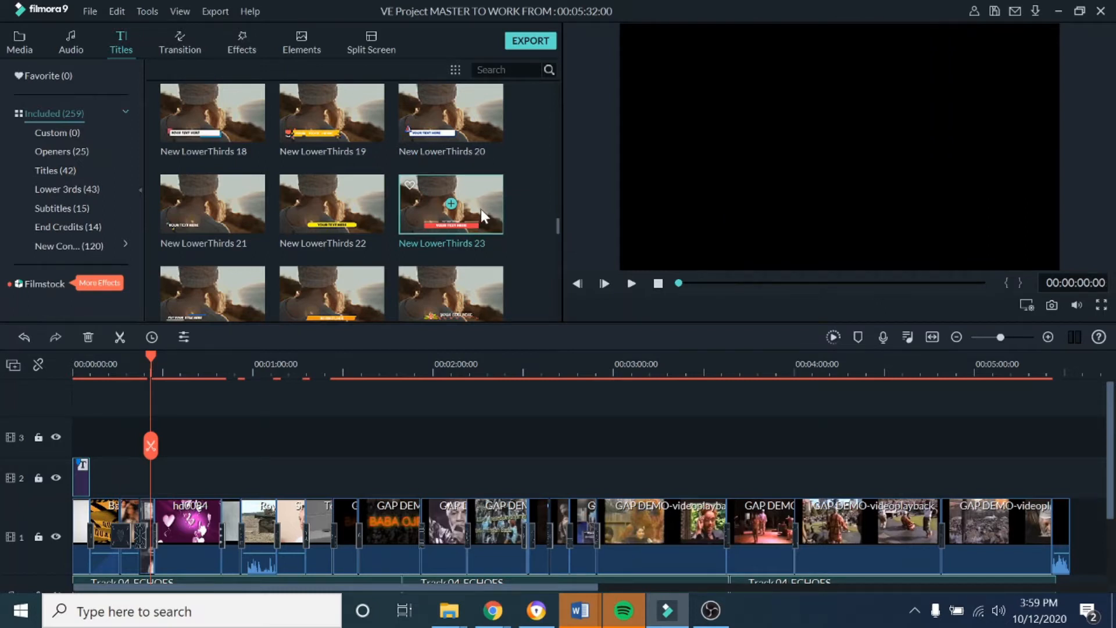
{"action": "left_click", "coordinate": [631, 284]}
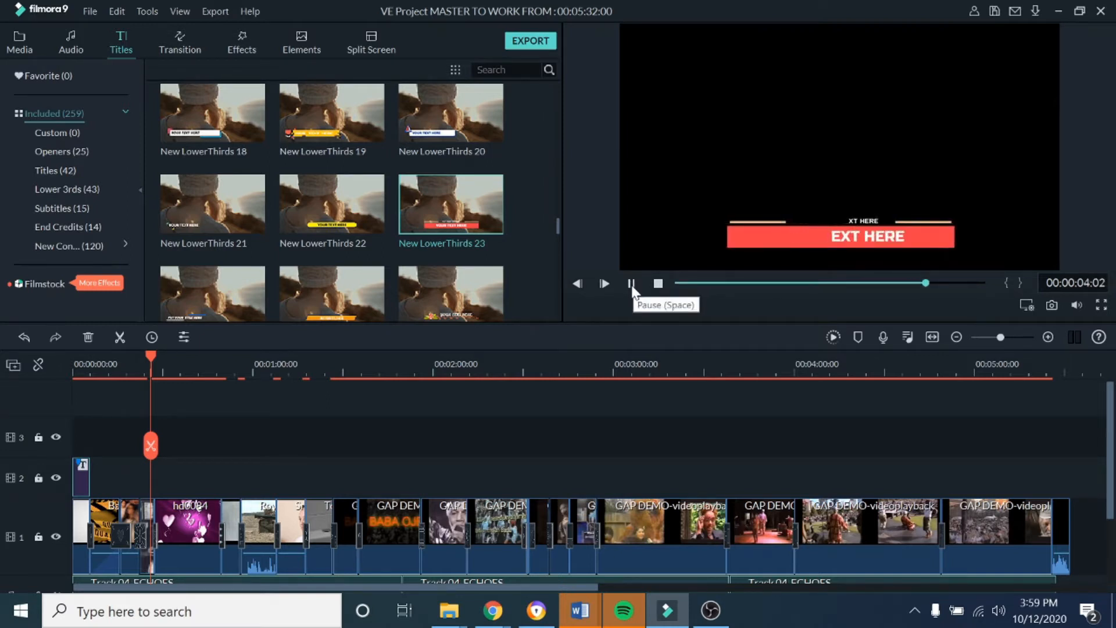
{"action": "left_click", "coordinate": [632, 284]}
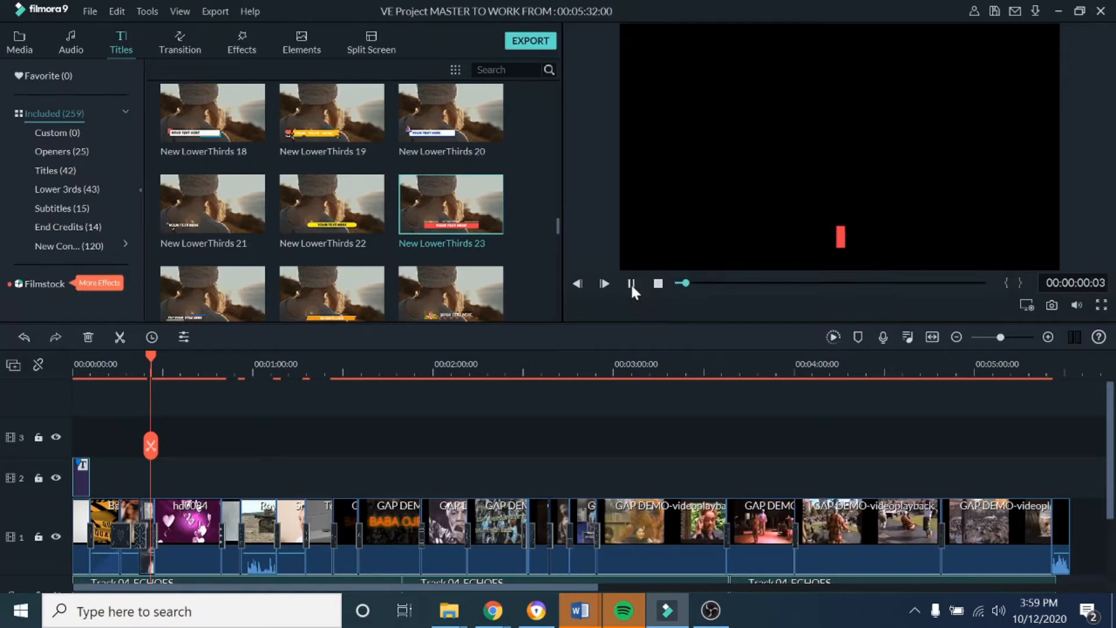
{"action": "left_click", "coordinate": [631, 284]}
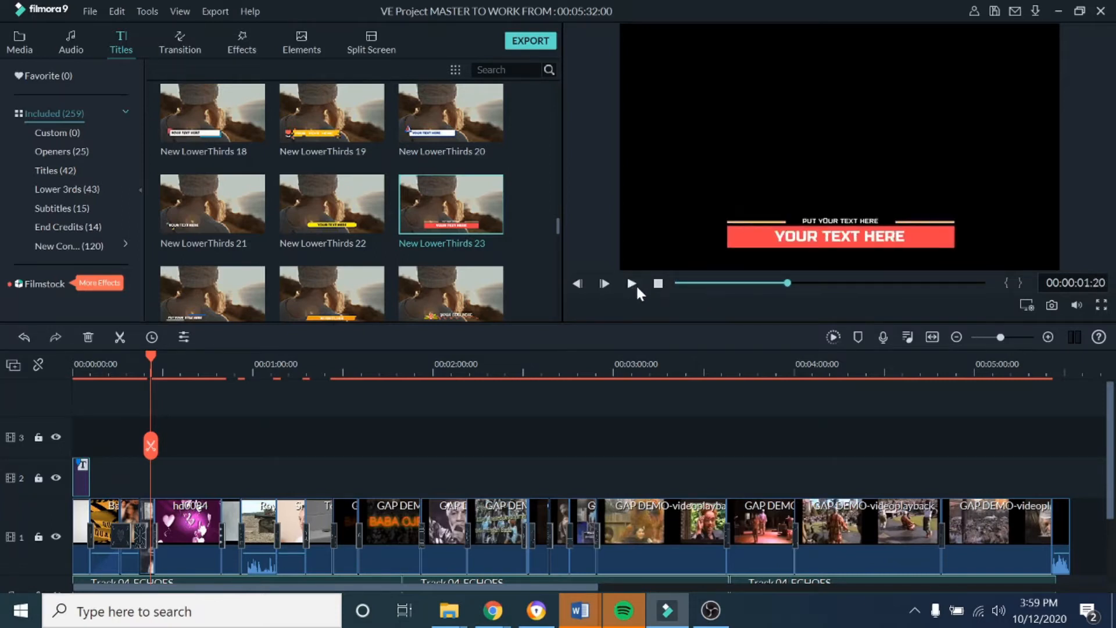
Step: Preview the animation of the New LowerThirds 19 title
{"action": "left_click_drag", "start_coordinate": [557, 225], "coordinate": [559, 218]}
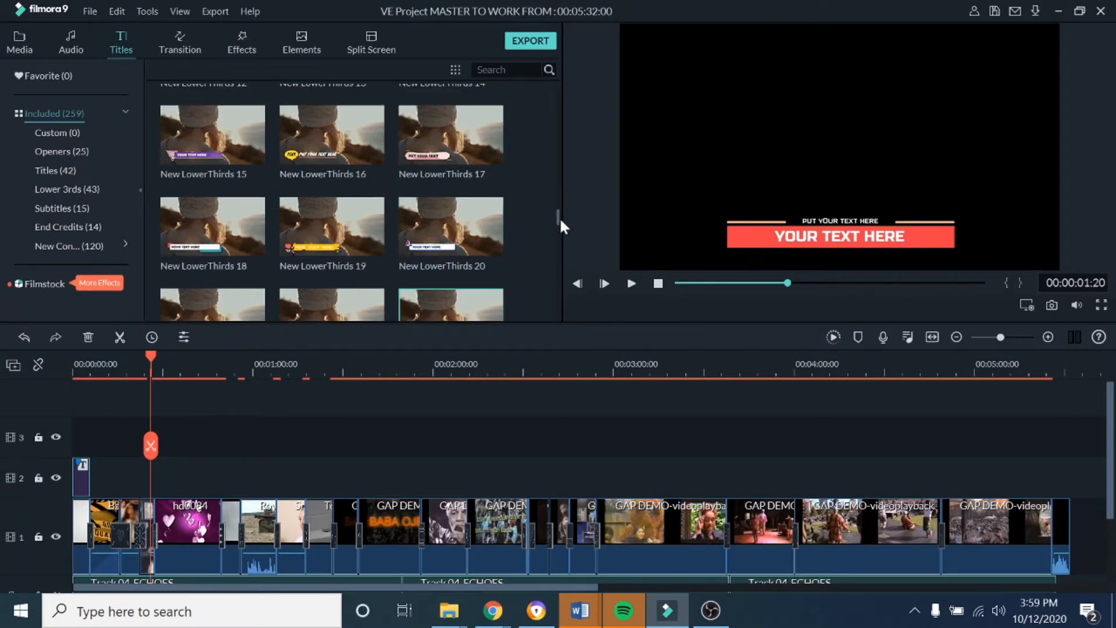
{"action": "left_click", "coordinate": [358, 231]}
{"action": "left_click", "coordinate": [632, 283]}
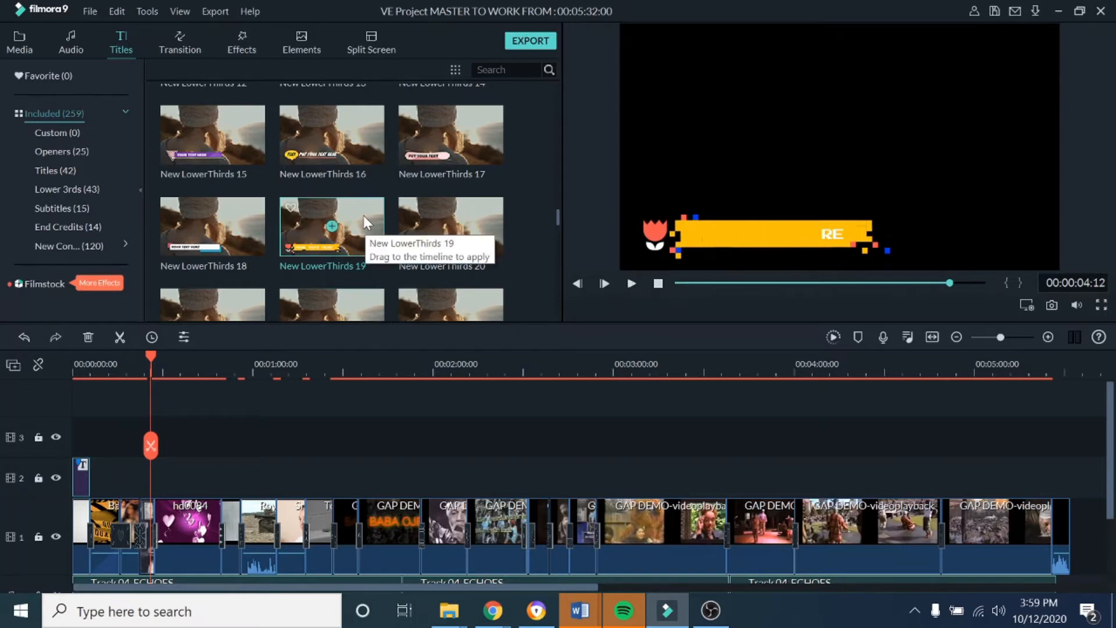
Step: Add the New LowerThirds 19 title to video track 2 and align it over the black-and-white photo clip at 00:00:22:14
{"action": "left_click_drag", "start_coordinate": [351, 221], "coordinate": [191, 469]}
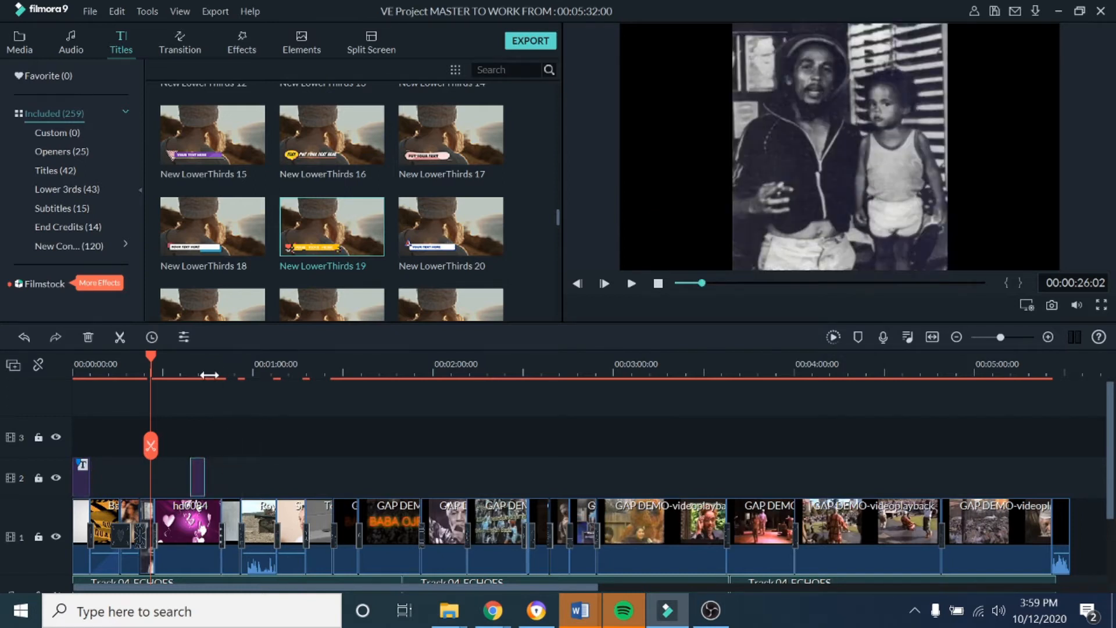
{"action": "left_click_drag", "start_coordinate": [215, 373], "coordinate": [510, 374]}
{"action": "left_click_drag", "start_coordinate": [267, 590], "coordinate": [238, 596]}
{"action": "left_click_drag", "start_coordinate": [318, 351], "coordinate": [257, 375]}
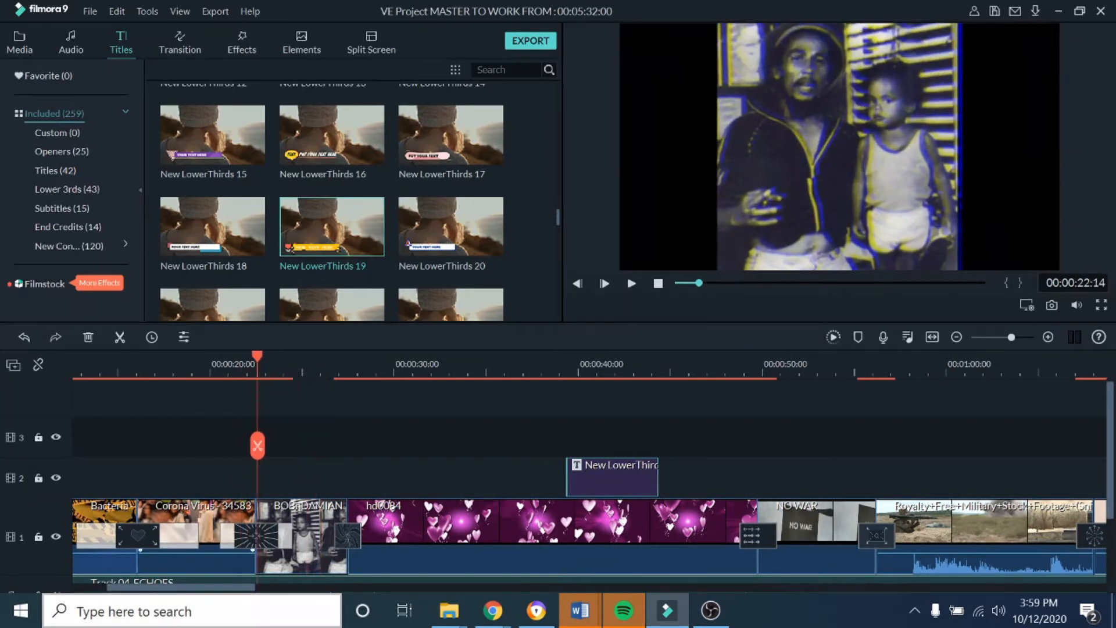
{"action": "left_click_drag", "start_coordinate": [610, 468], "coordinate": [304, 472]}
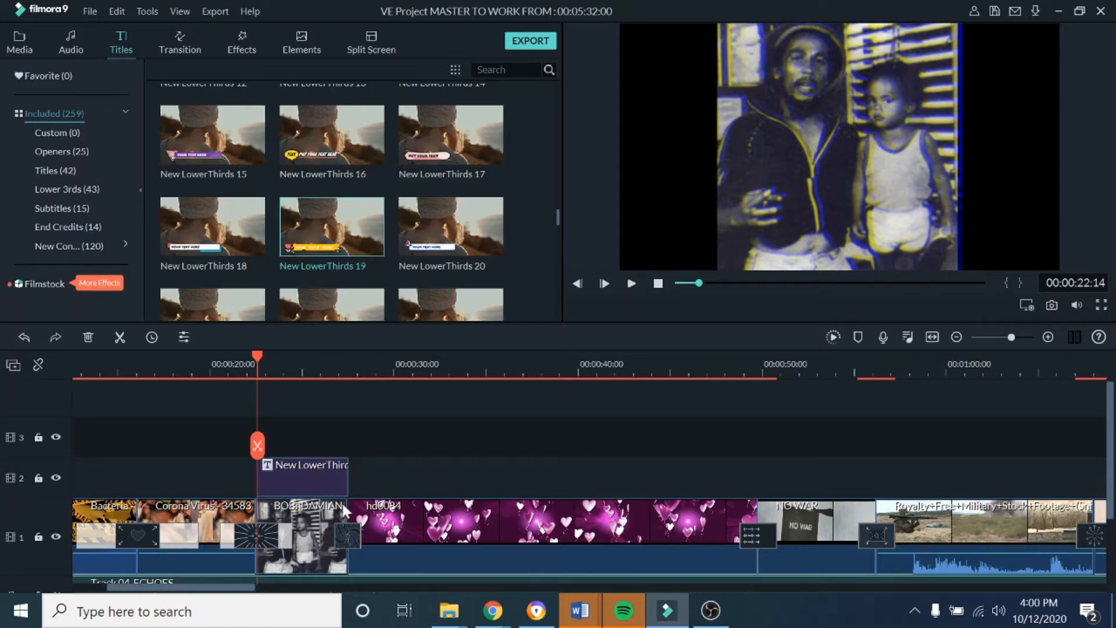
Step: Move the lower third's placeholder text above its yellow bar, and make the bar graphic wider and slightly taller
{"action": "double_click", "coordinate": [304, 476]}
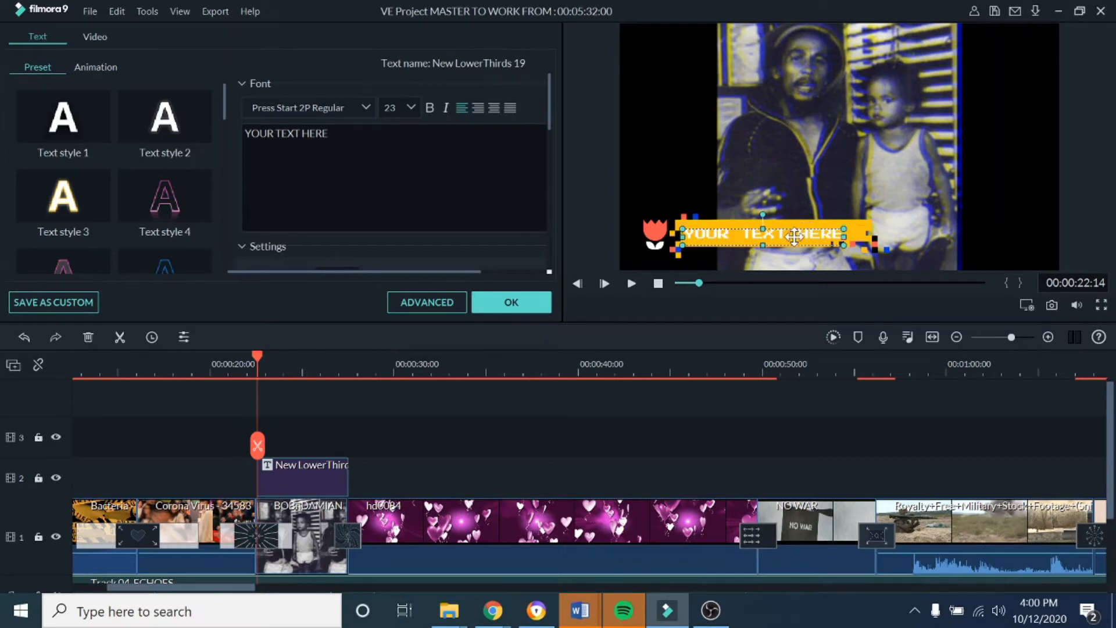
{"action": "left_click_drag", "start_coordinate": [794, 235], "coordinate": [787, 124]}
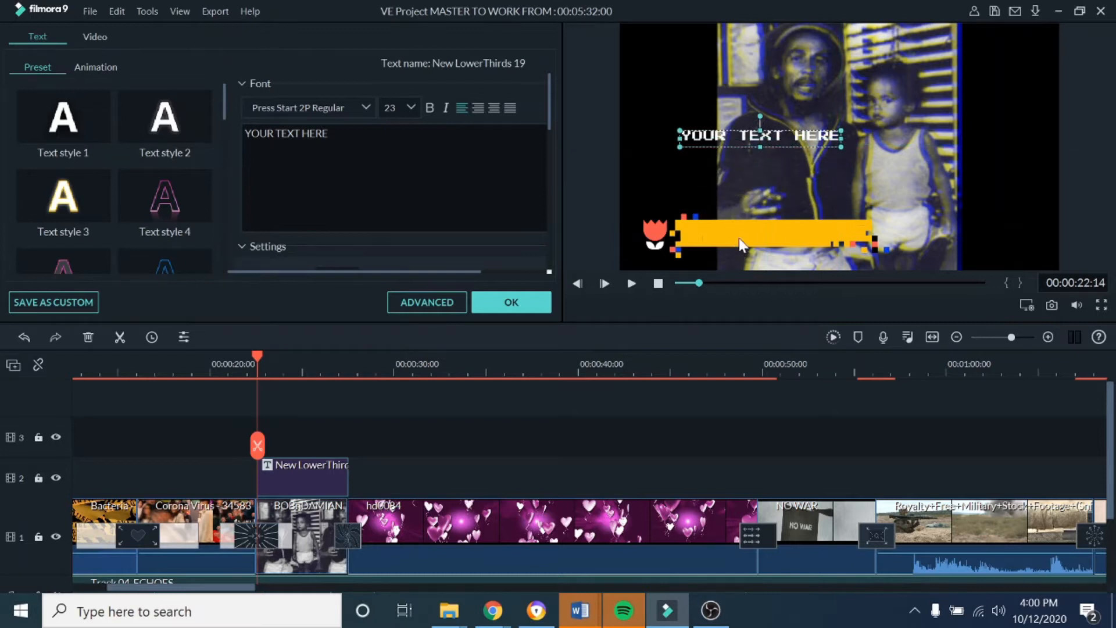
{"action": "left_click", "coordinate": [738, 238]}
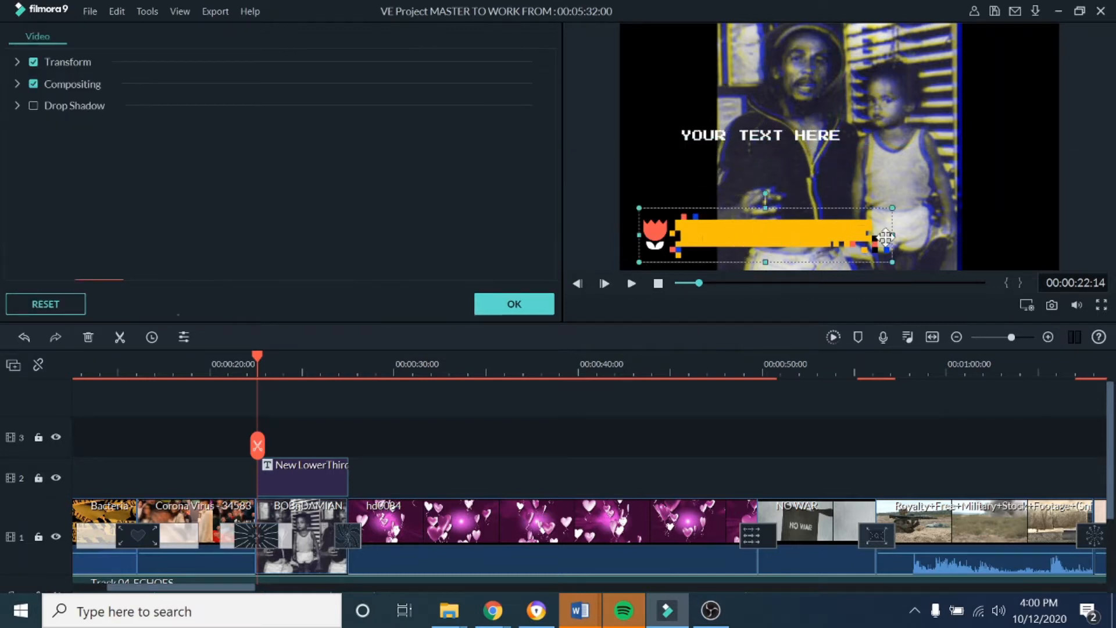
{"action": "left_click_drag", "start_coordinate": [891, 233], "coordinate": [995, 234]}
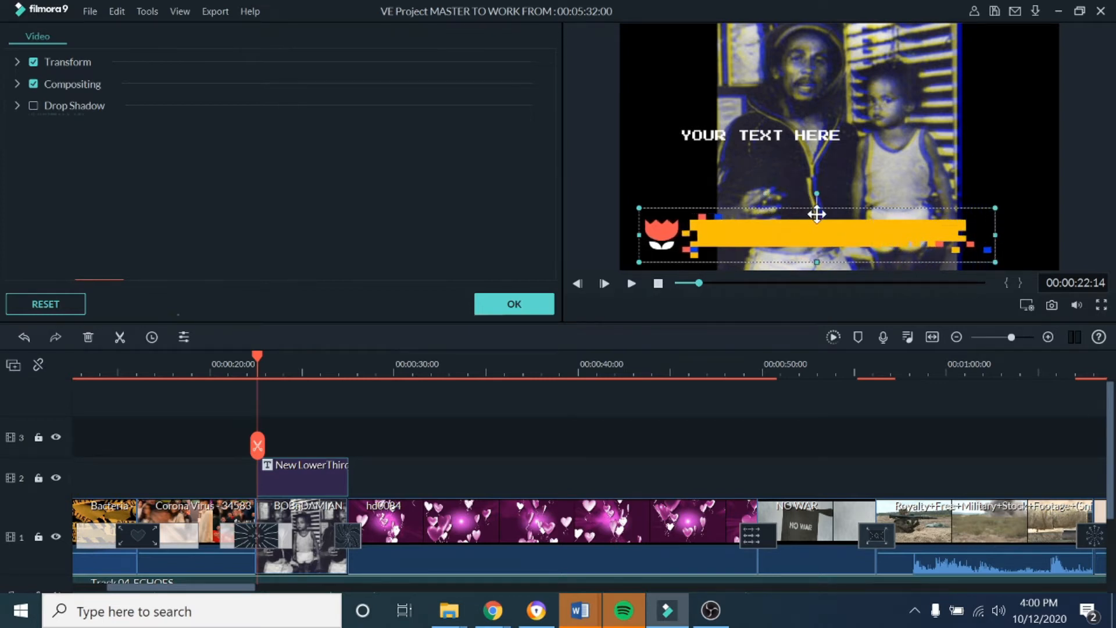
{"action": "left_click_drag", "start_coordinate": [817, 209], "coordinate": [817, 200]}
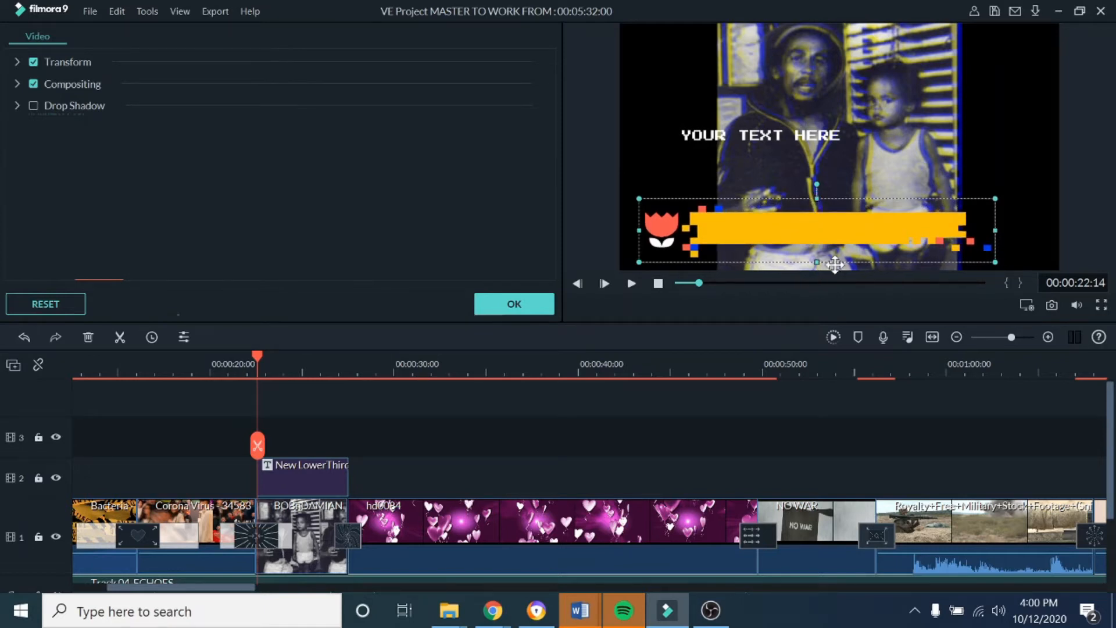
{"action": "left_click_drag", "start_coordinate": [837, 260], "coordinate": [837, 266]}
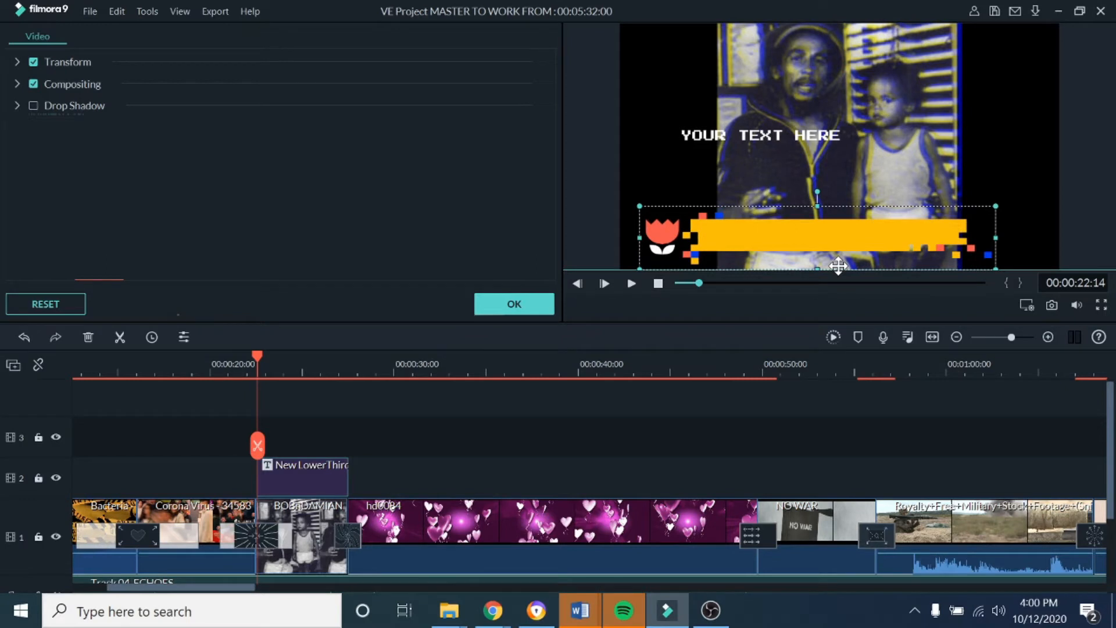
Step: Move the placeholder text back onto the yellow bar and enlarge its text box in height and width
{"action": "double_click", "coordinate": [789, 138]}
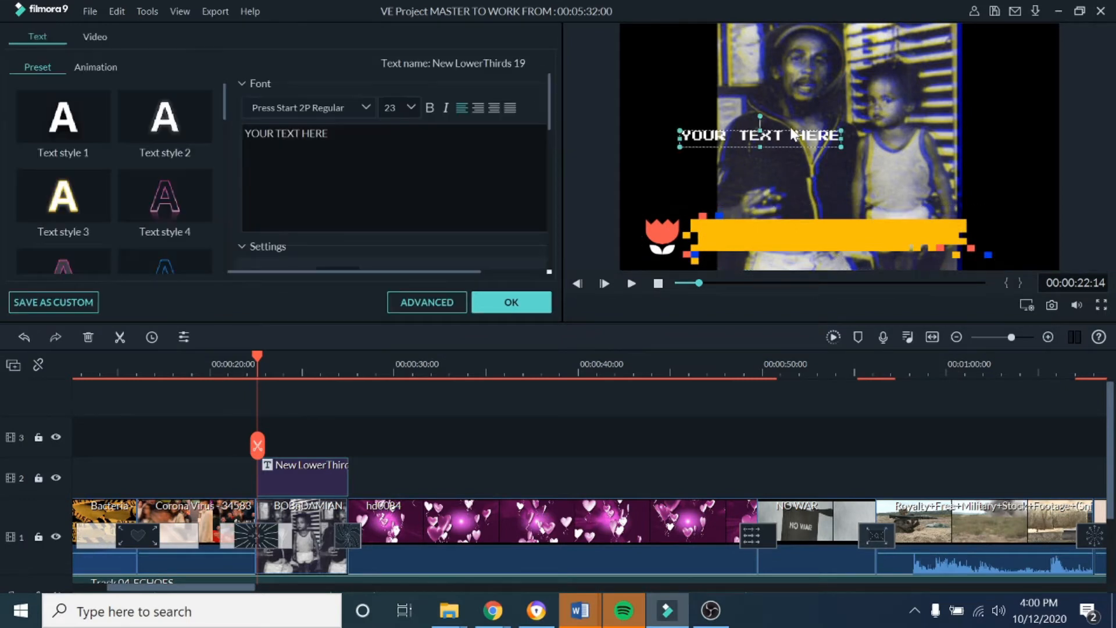
{"action": "left_click_drag", "start_coordinate": [786, 140], "coordinate": [843, 235]}
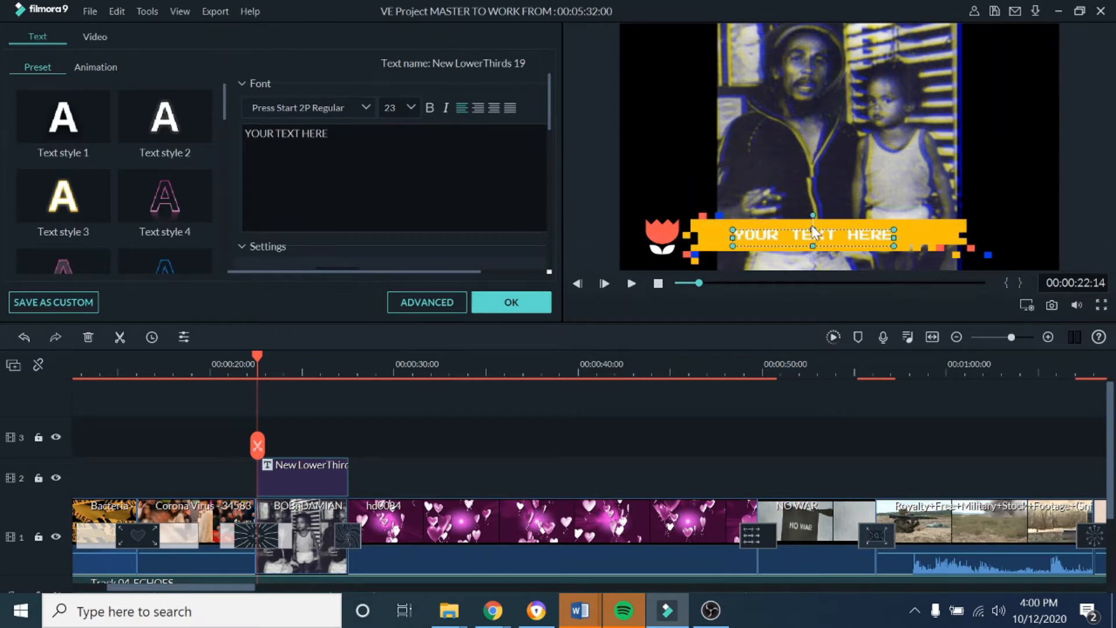
{"action": "left_click_drag", "start_coordinate": [813, 223], "coordinate": [813, 208]}
{"action": "left_click_drag", "start_coordinate": [909, 231], "coordinate": [949, 231]}
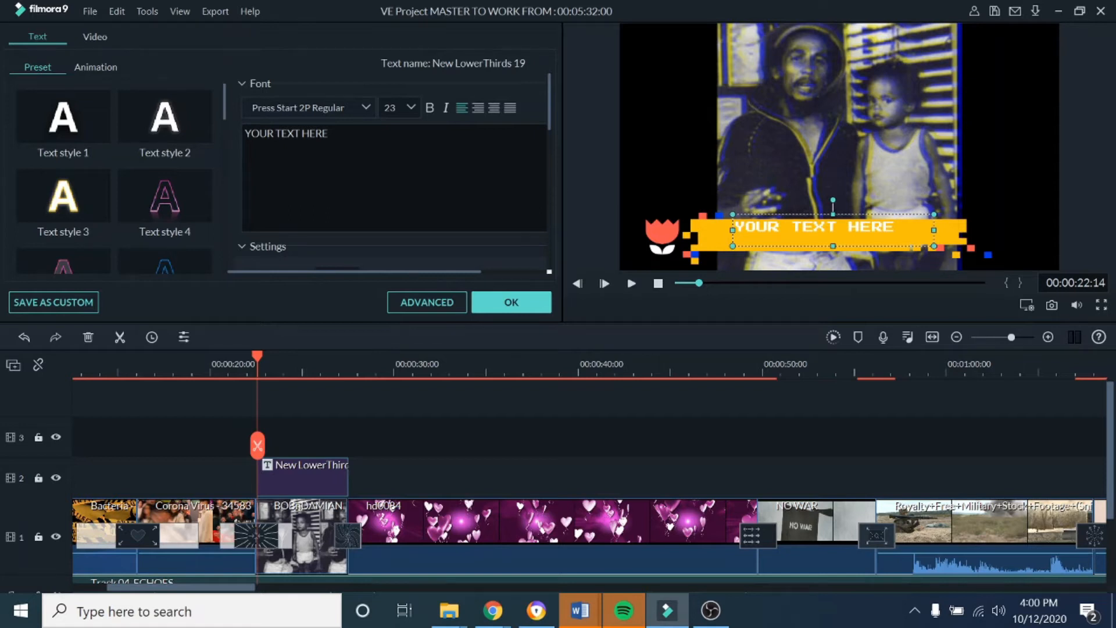
Step: Replace the lower third's placeholder text with "BOB & DAMIAN!"
{"action": "key", "text": "BackSpace"}
{"action": "key", "text": "BackSpace"}
{"action": "key", "text": "BackSpace"}
{"action": "key", "text": "BackSpace"}
{"action": "key", "text": "BackSpace"}
{"action": "key", "text": "BackSpace"}
{"action": "key", "text": "BackSpace"}
{"action": "key", "text": "BackSpace"}
{"action": "key", "text": "BackSpace"}
{"action": "key", "text": "BackSpace"}
{"action": "key", "text": "BackSpace"}
{"action": "key", "text": "BackSpace"}
{"action": "key", "text": "BackSpace"}
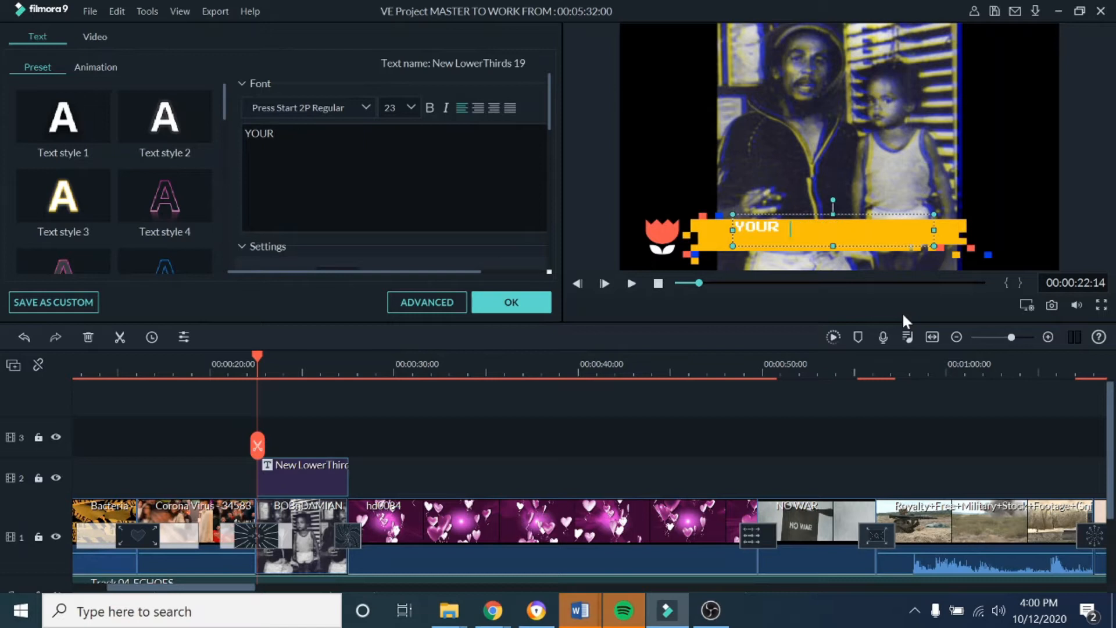
{"action": "key", "text": "BackSpace"}
{"action": "type", "text": "BOB & DAMIAN"}
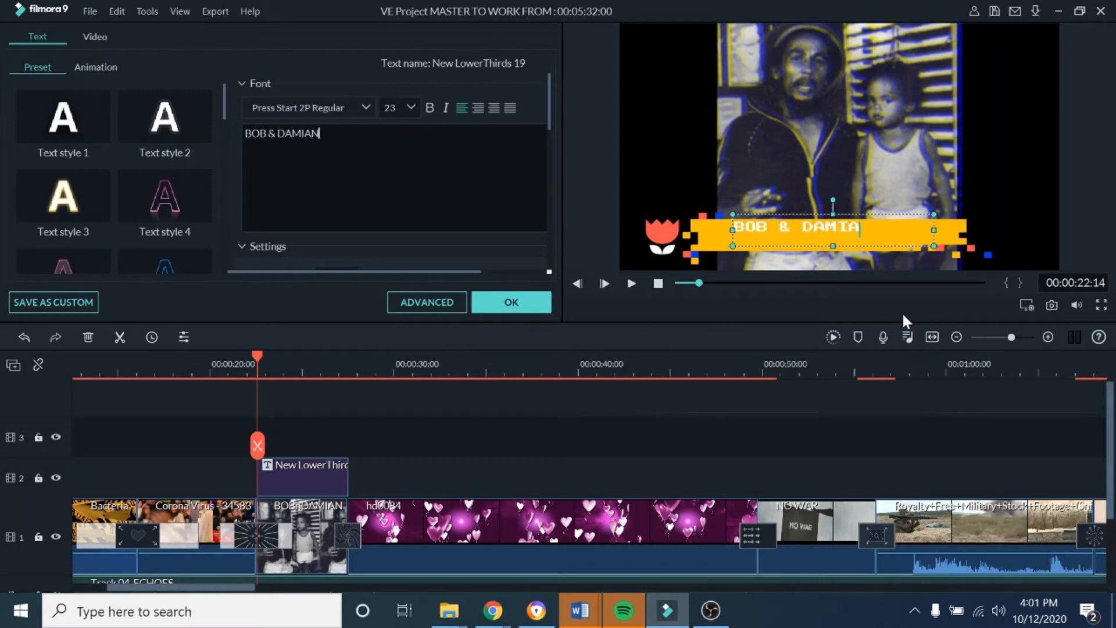
{"action": "type", "text": "!"}
Step: Centre-align the whole title text and set its font size to 62
{"action": "key", "text": "ctrl+a"}
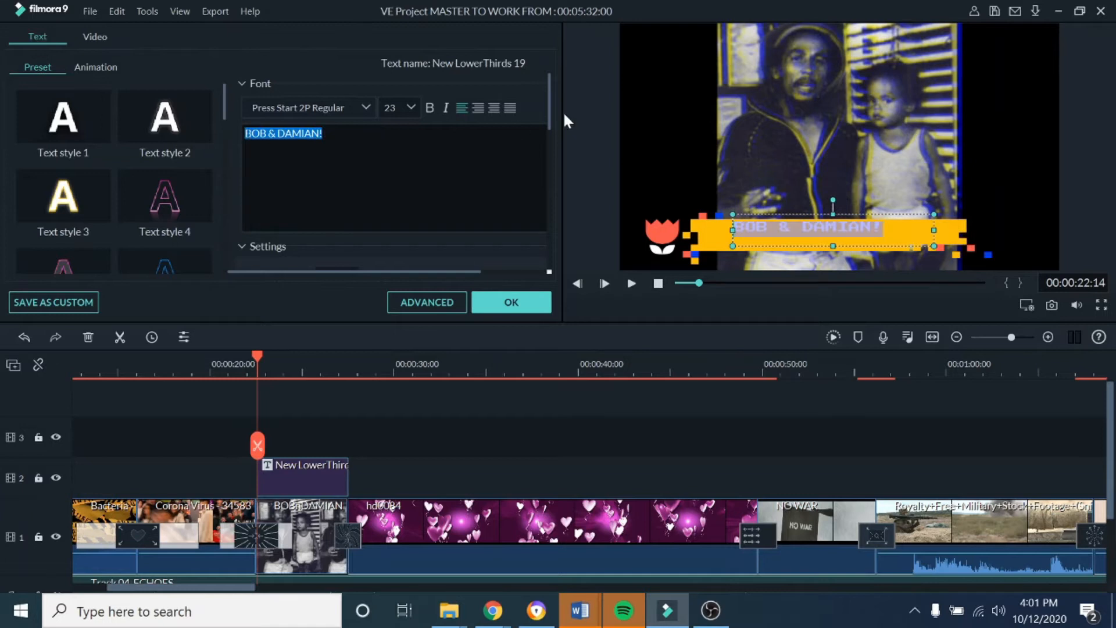
{"action": "left_click", "coordinate": [501, 110]}
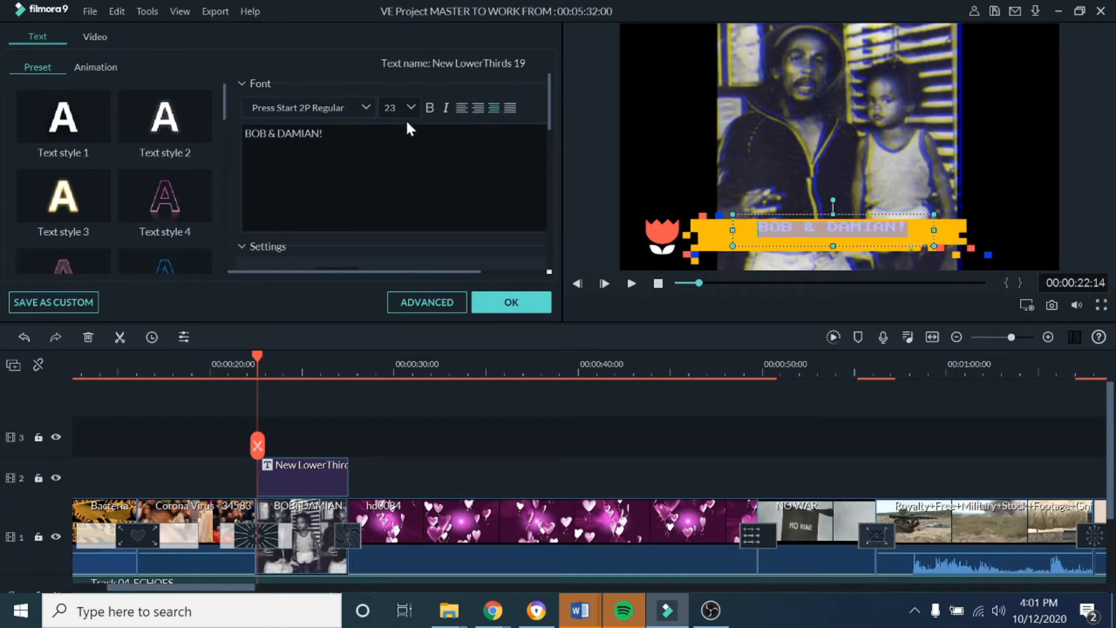
{"action": "left_click", "coordinate": [410, 104]}
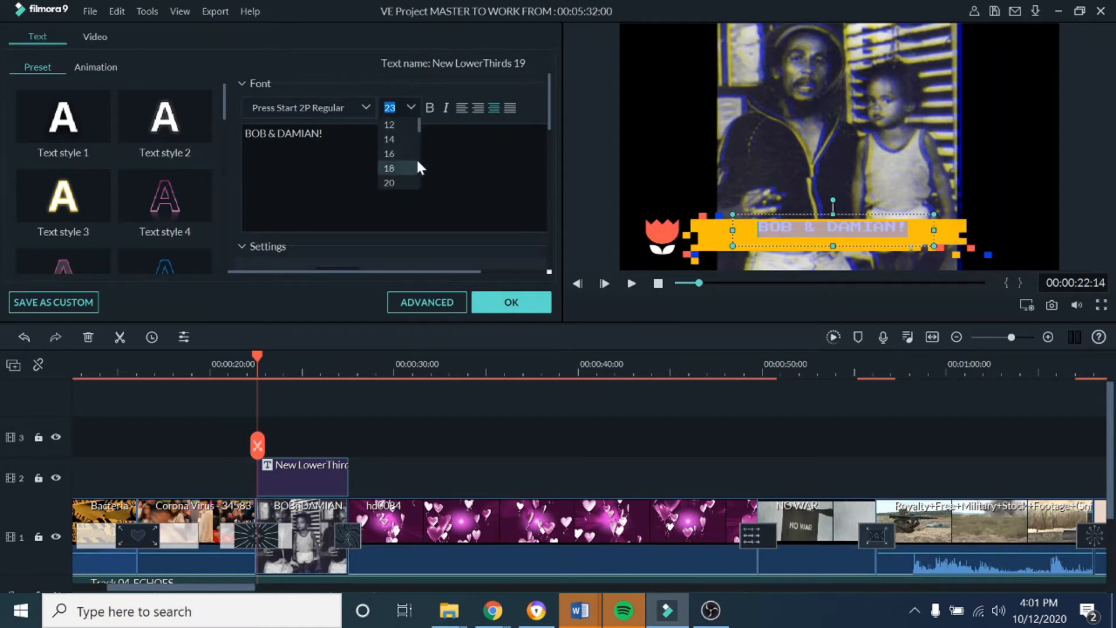
{"action": "left_click_drag", "start_coordinate": [417, 124], "coordinate": [420, 148]}
{"action": "left_click", "coordinate": [397, 168]}
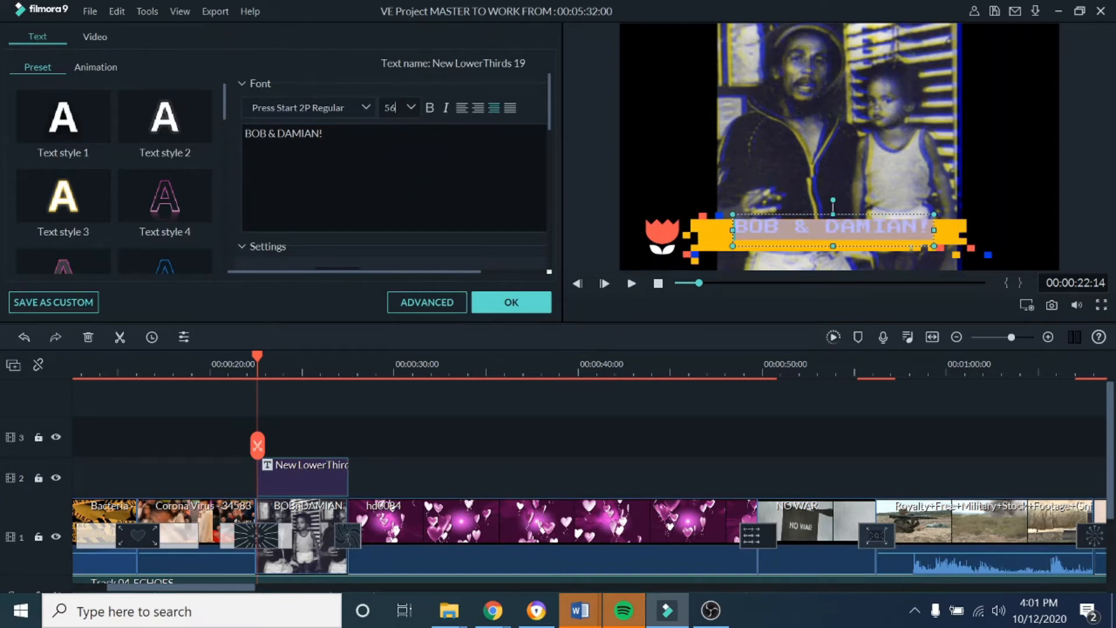
{"action": "left_click", "coordinate": [412, 107]}
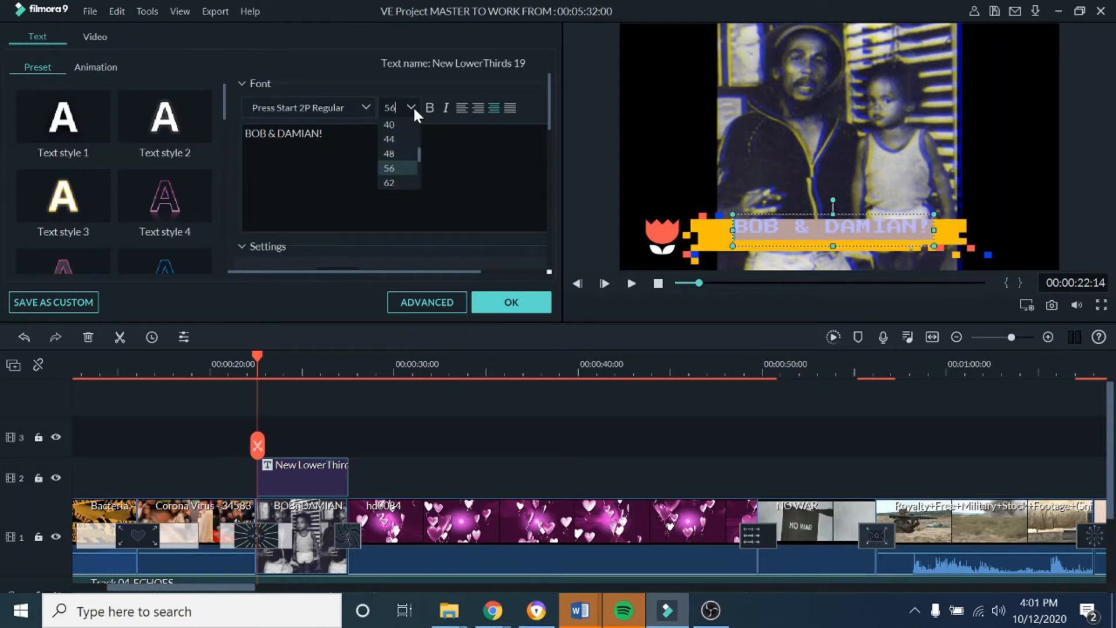
{"action": "left_click", "coordinate": [397, 181]}
Step: Widen the text box on both sides to span the yellow bar and lower the text to sit centred on it
{"action": "left_click_drag", "start_coordinate": [731, 230], "coordinate": [708, 229]}
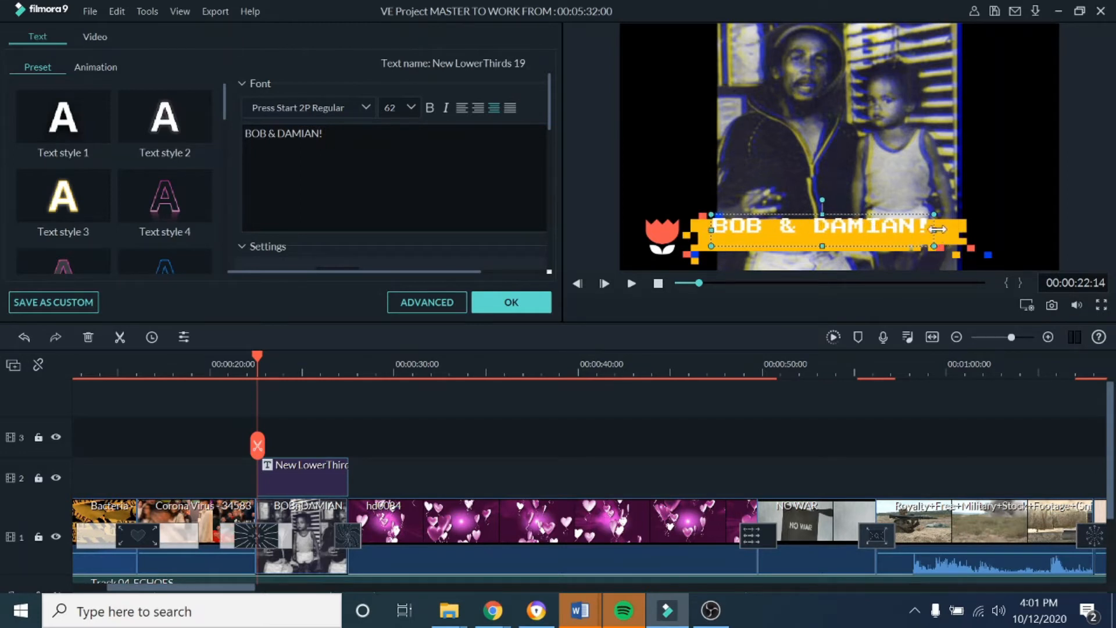
{"action": "left_click_drag", "start_coordinate": [933, 231], "coordinate": [962, 231]}
{"action": "left_click_drag", "start_coordinate": [812, 240], "coordinate": [810, 250]}
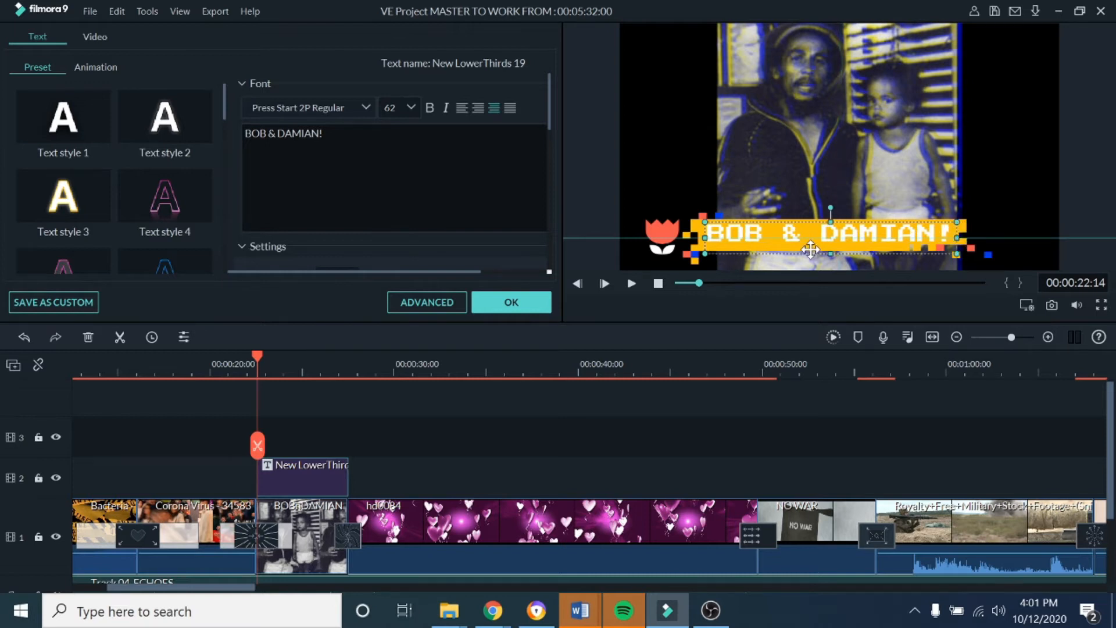
{"action": "left_click", "coordinate": [997, 149]}
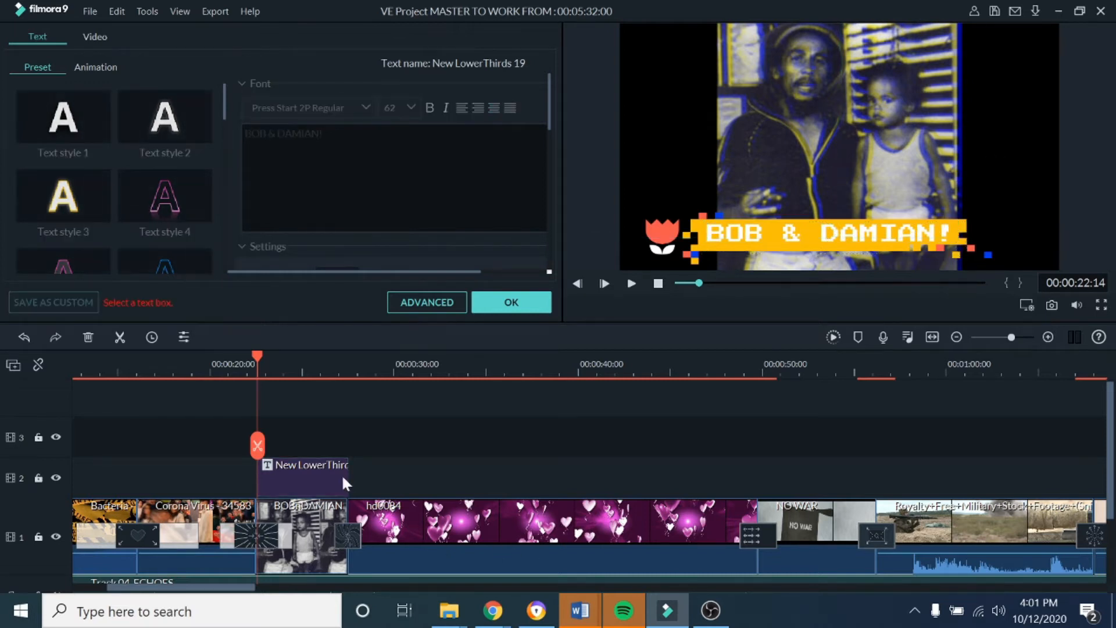
Step: Play the timeline from 00:00:20:05 through the photo clip to preview the customised title
{"action": "left_click_drag", "start_coordinate": [259, 354], "coordinate": [214, 364]}
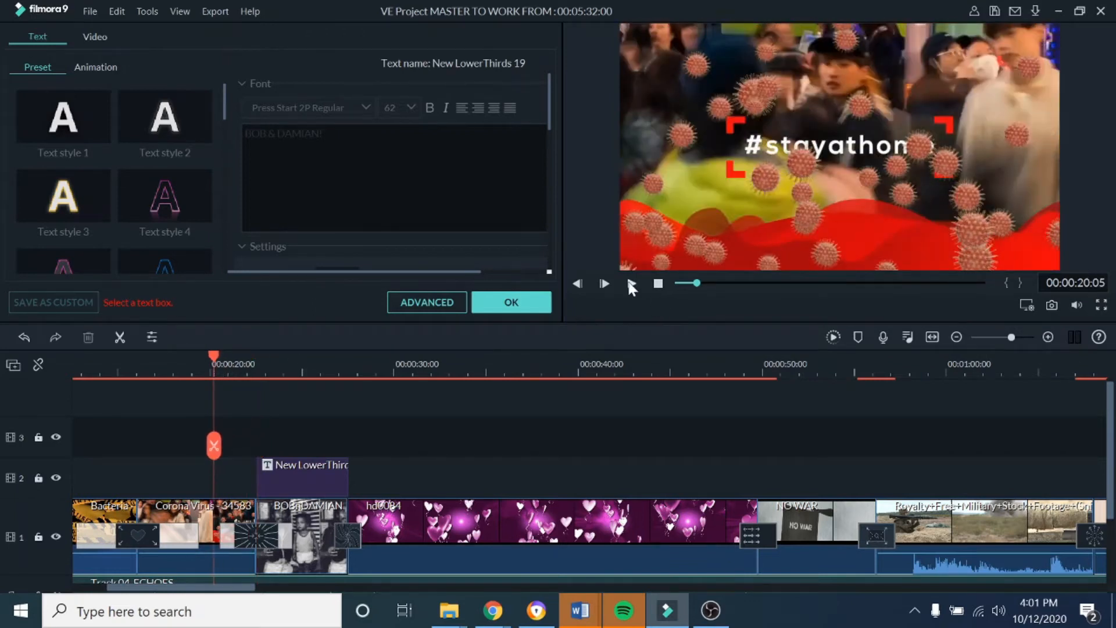
{"action": "left_click", "coordinate": [630, 283]}
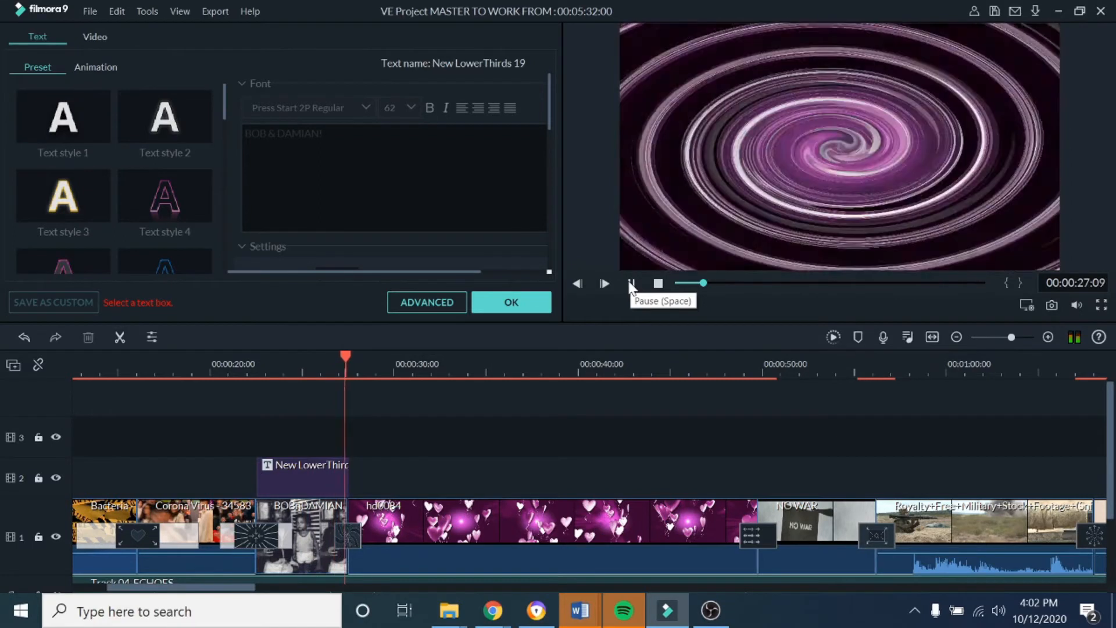
{"action": "left_click", "coordinate": [631, 285]}
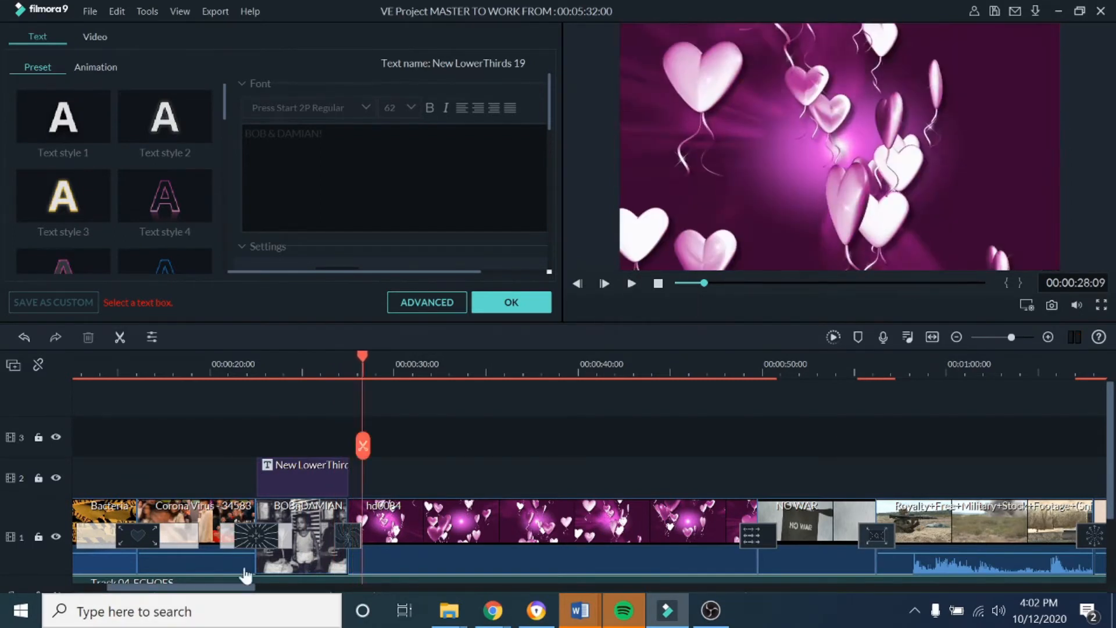
Step: Shorten the title clip to end before the photo's closing transition, play it back from 00:00:22:00 and accept the title edits
{"action": "left_click", "coordinate": [305, 478]}
{"action": "left_click_drag", "start_coordinate": [348, 482], "coordinate": [330, 486]}
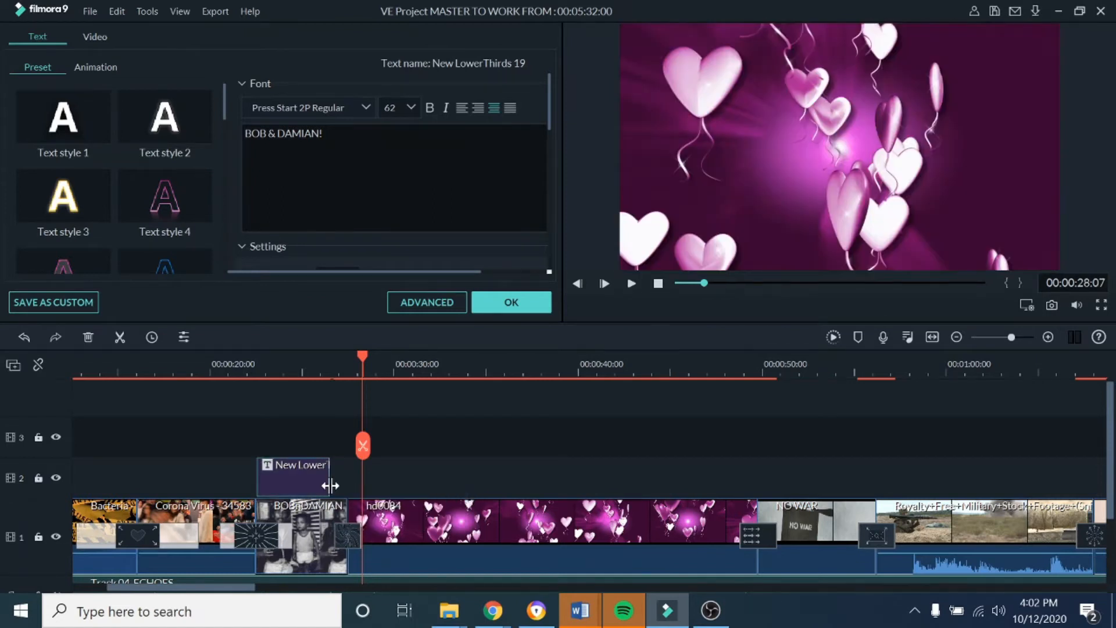
{"action": "left_click_drag", "start_coordinate": [363, 356], "coordinate": [248, 374]}
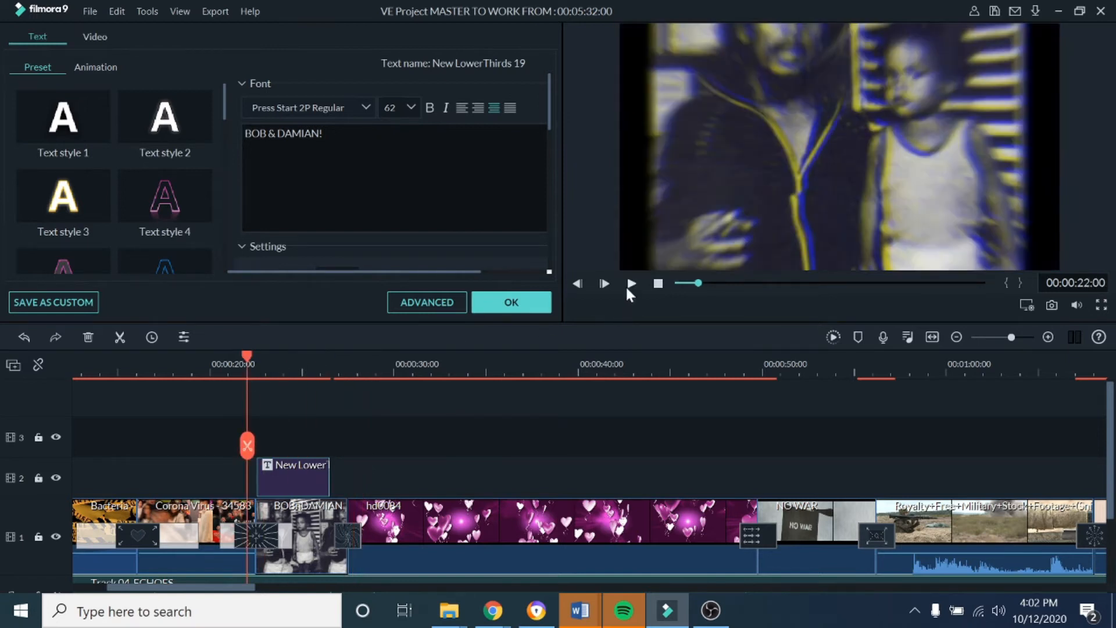
{"action": "left_click", "coordinate": [630, 283]}
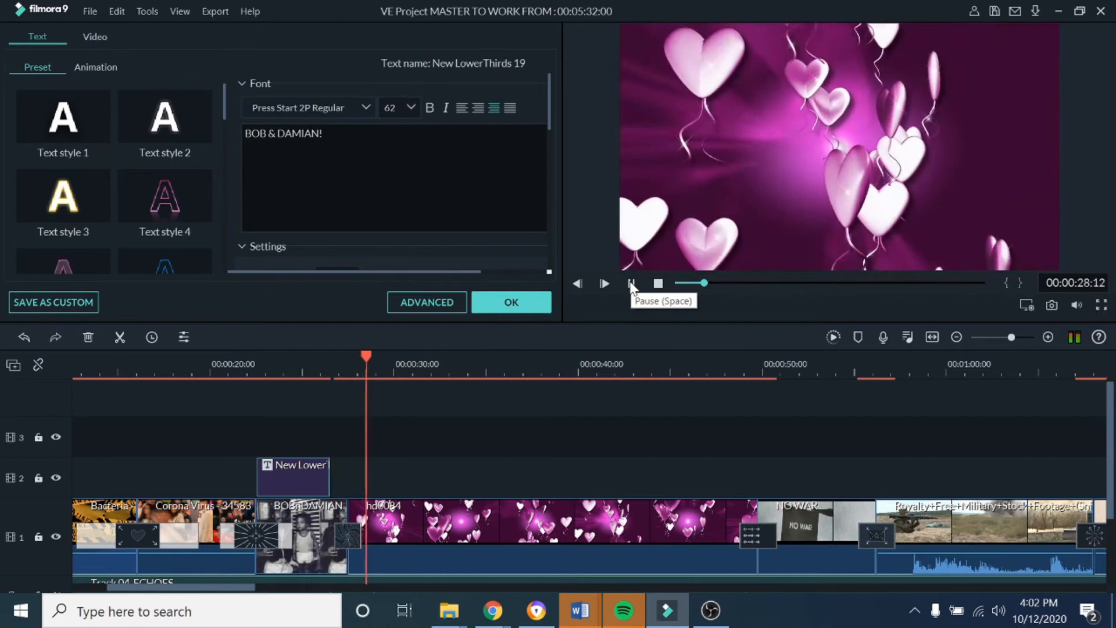
{"action": "left_click", "coordinate": [632, 284]}
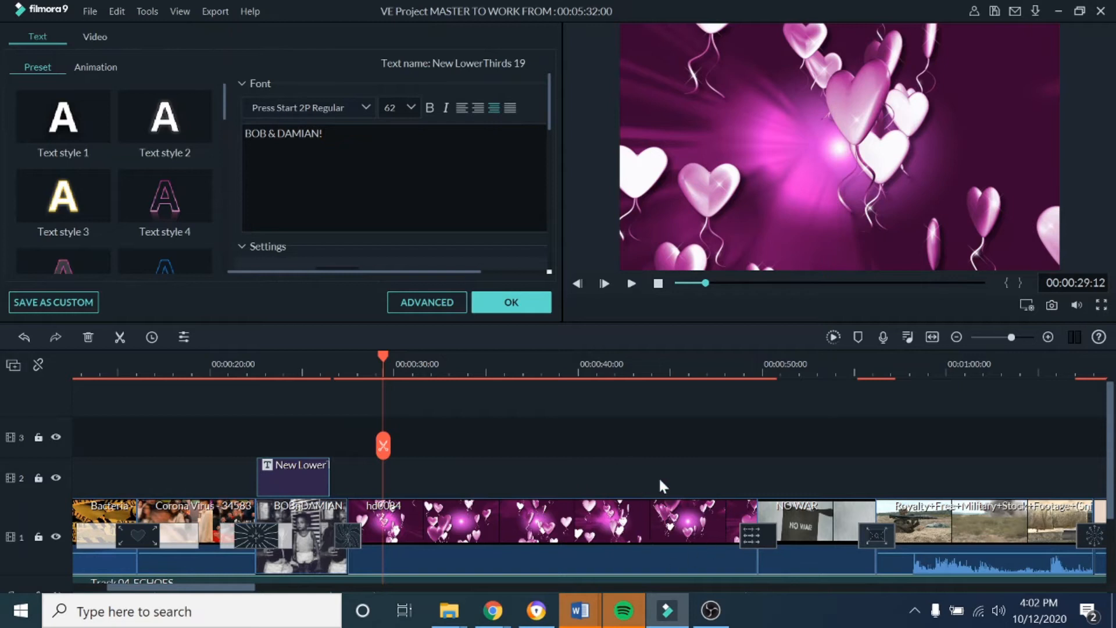
{"action": "left_click", "coordinate": [504, 304]}
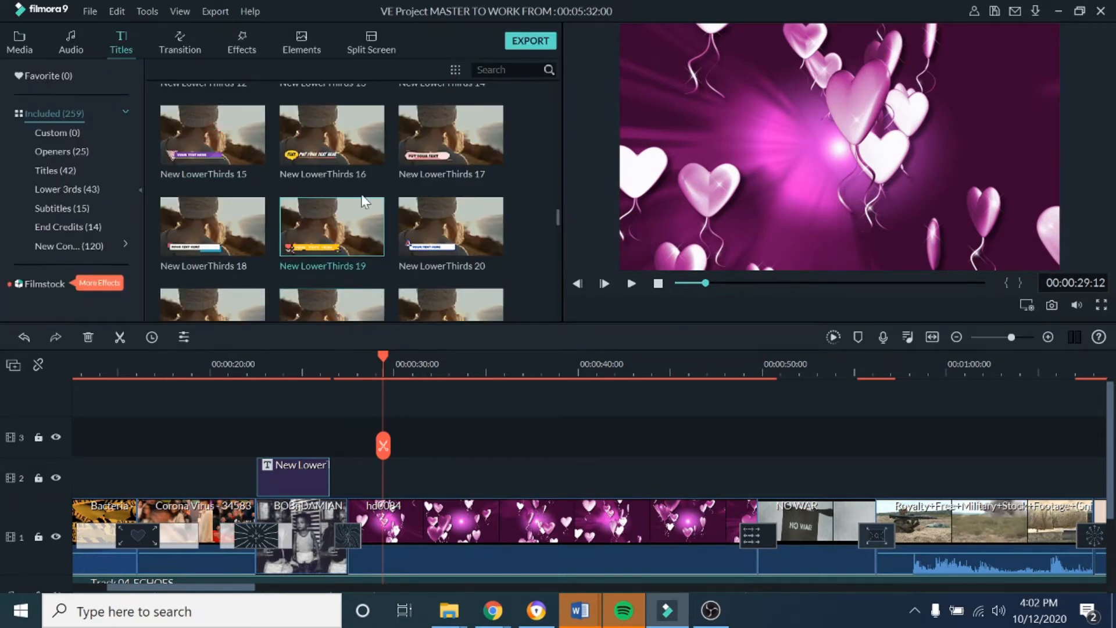
Step: Find the Credit 2 title in the titles library and preview its animation
{"action": "left_click_drag", "start_coordinate": [557, 216], "coordinate": [557, 100]}
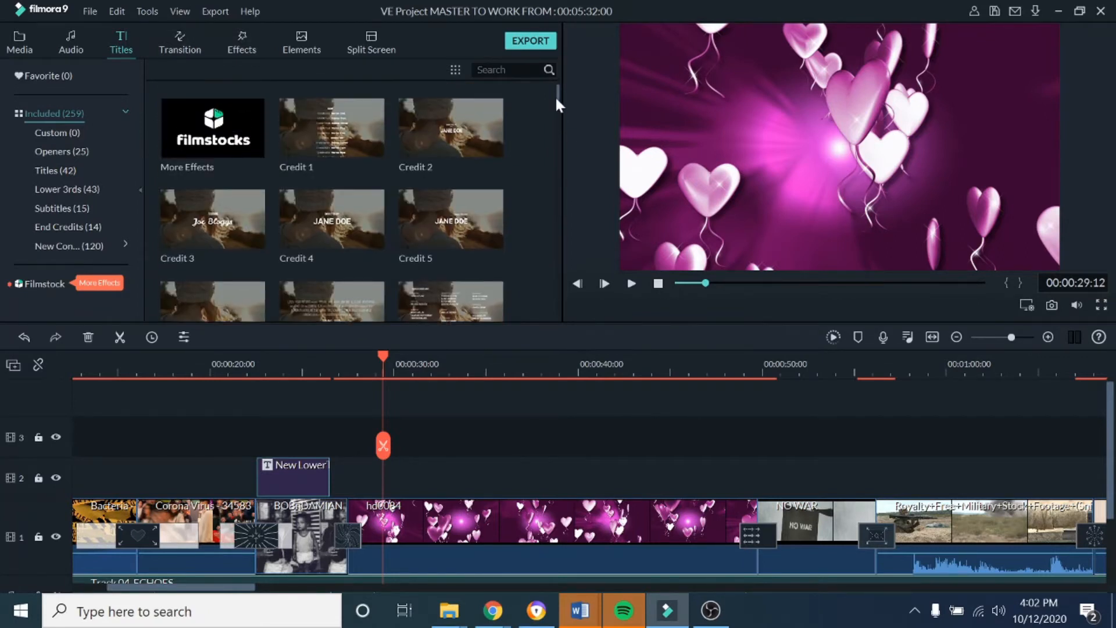
{"action": "left_click", "coordinate": [480, 141]}
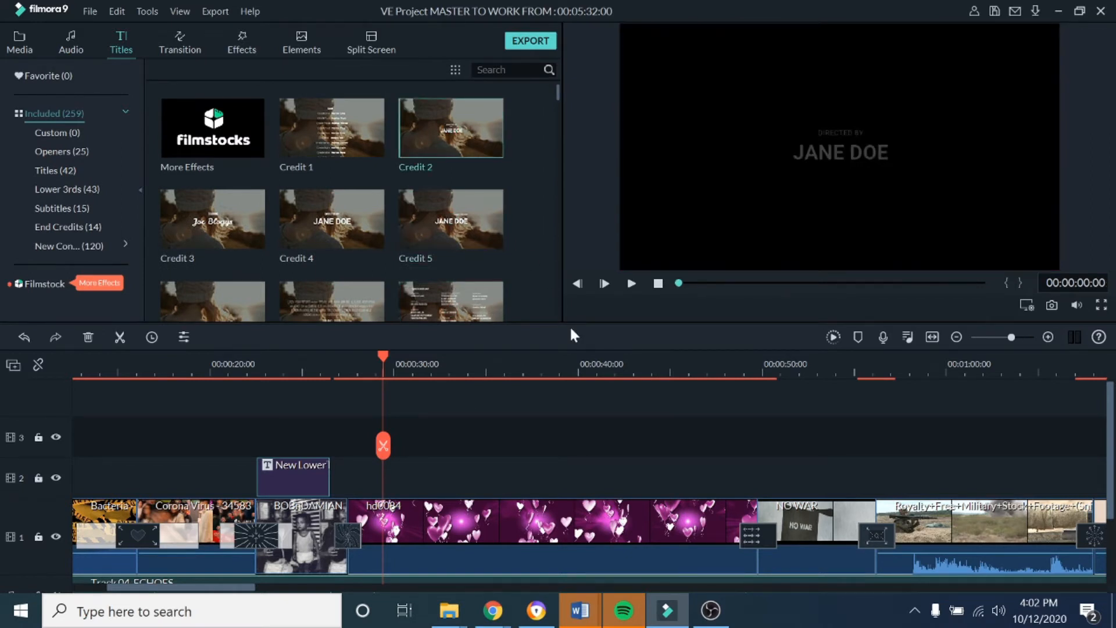
{"action": "left_click", "coordinate": [630, 283]}
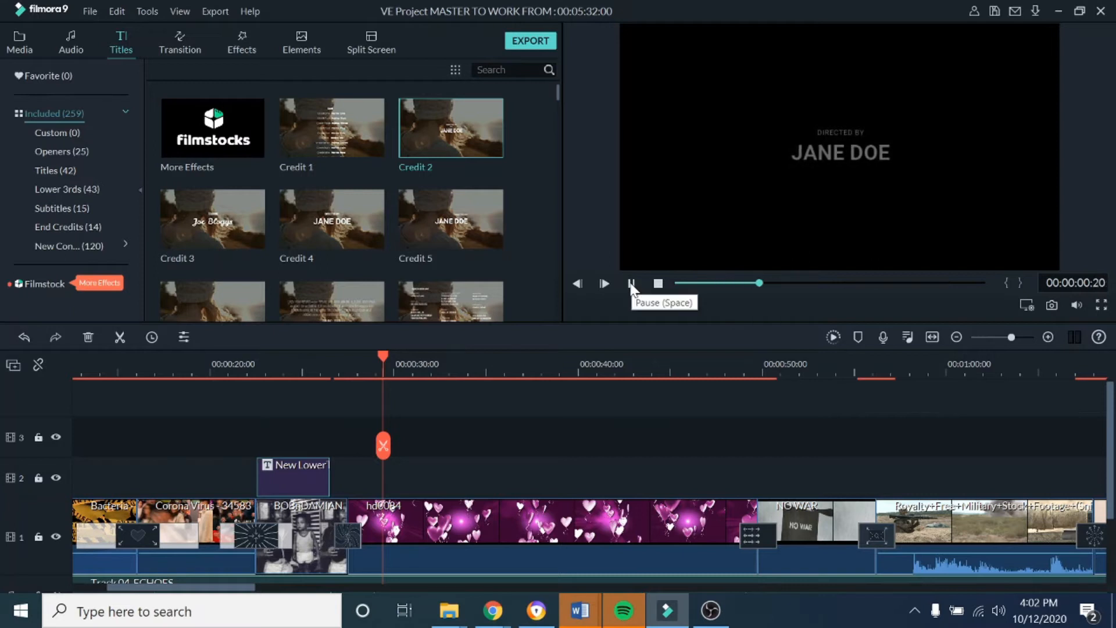
{"action": "left_click", "coordinate": [631, 284]}
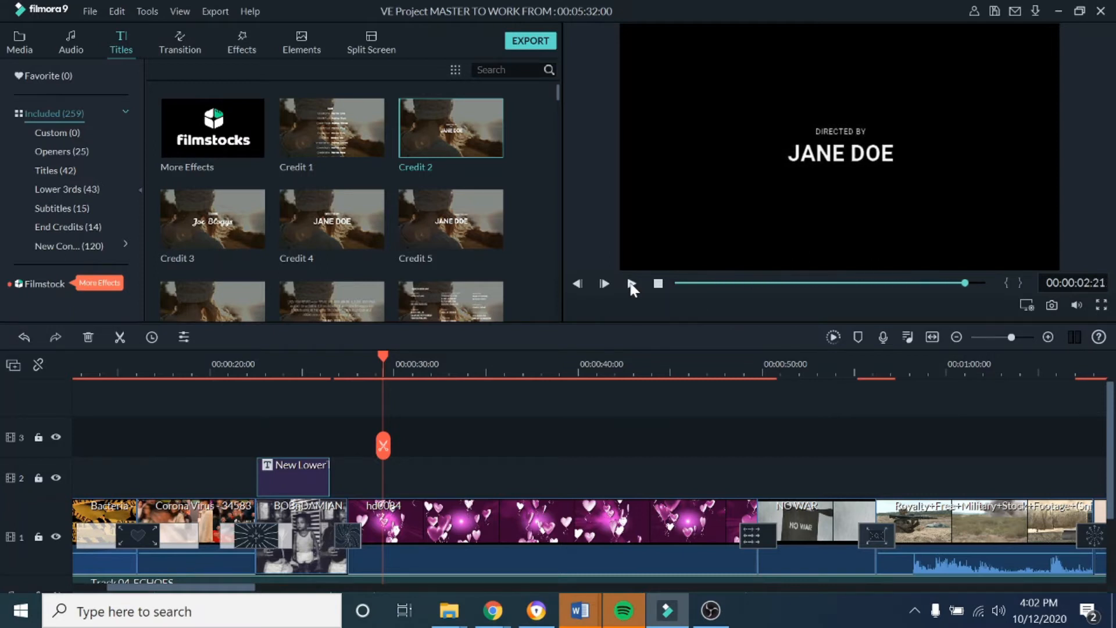
Step: Preview the animations of the Credit 4 and Credit 5 titles in the titles library
{"action": "left_click", "coordinate": [352, 235]}
{"action": "left_click", "coordinate": [631, 284]}
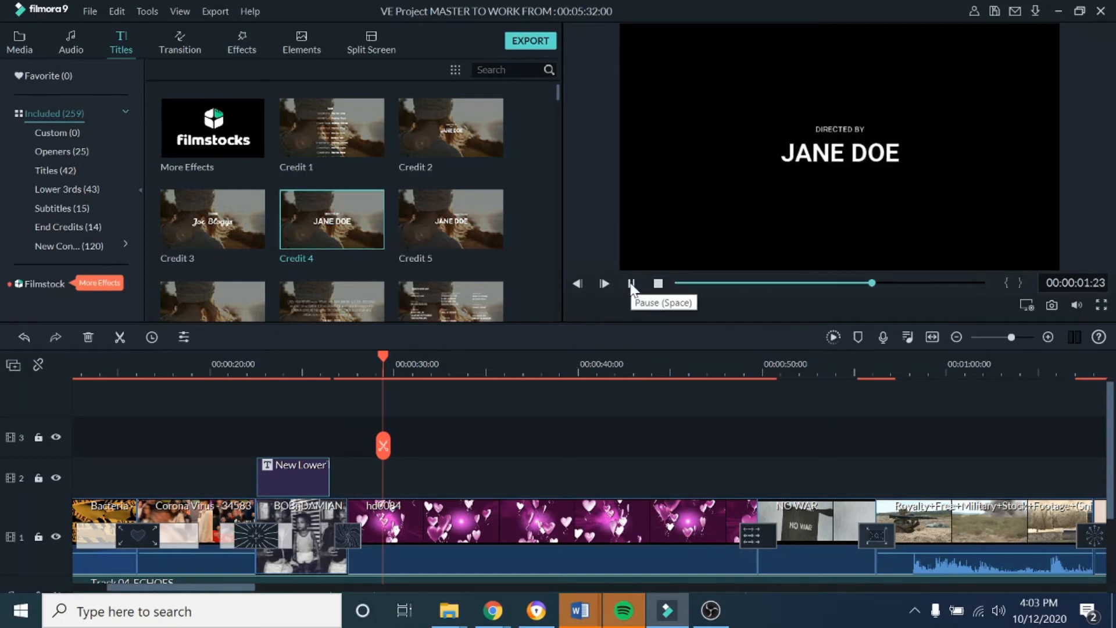
{"action": "left_click", "coordinate": [632, 285]}
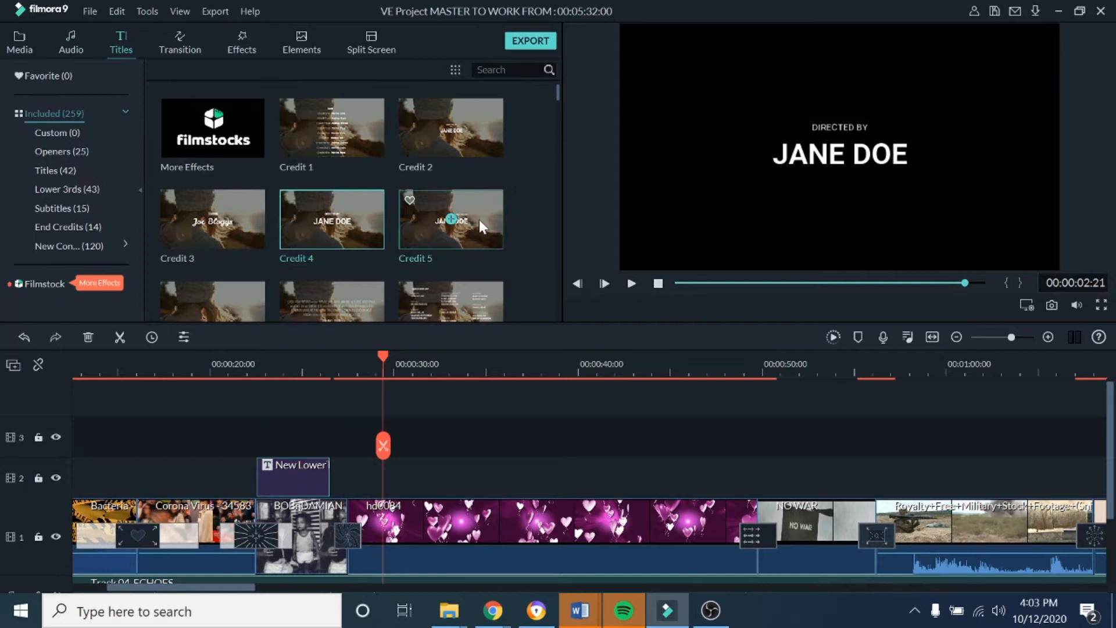
{"action": "left_click", "coordinate": [481, 226]}
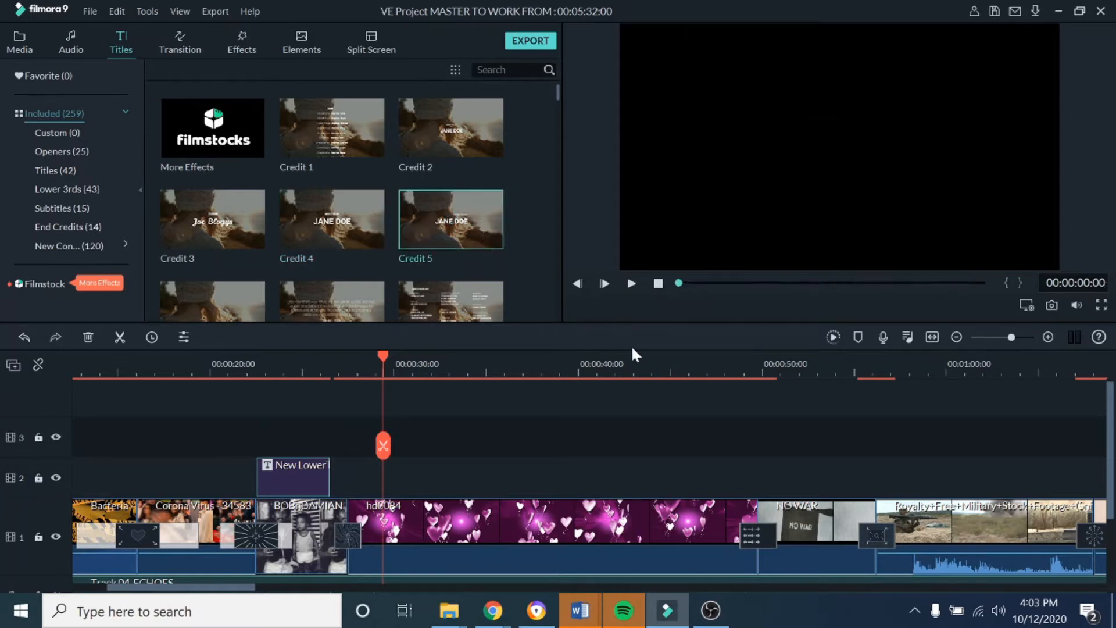
{"action": "left_click", "coordinate": [632, 284]}
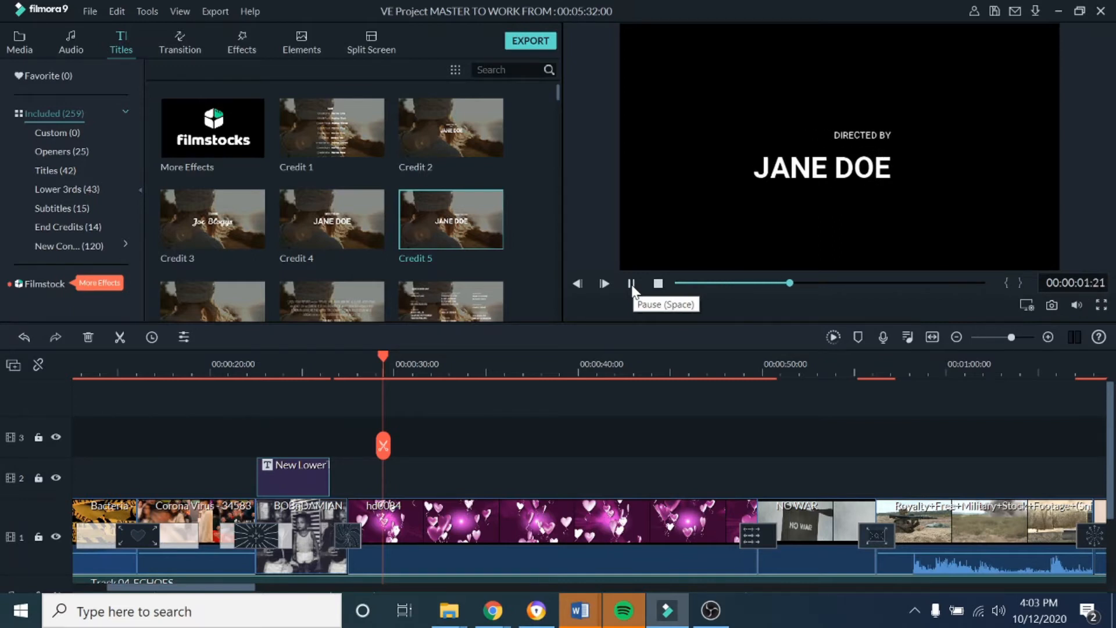
{"action": "left_click", "coordinate": [631, 285]}
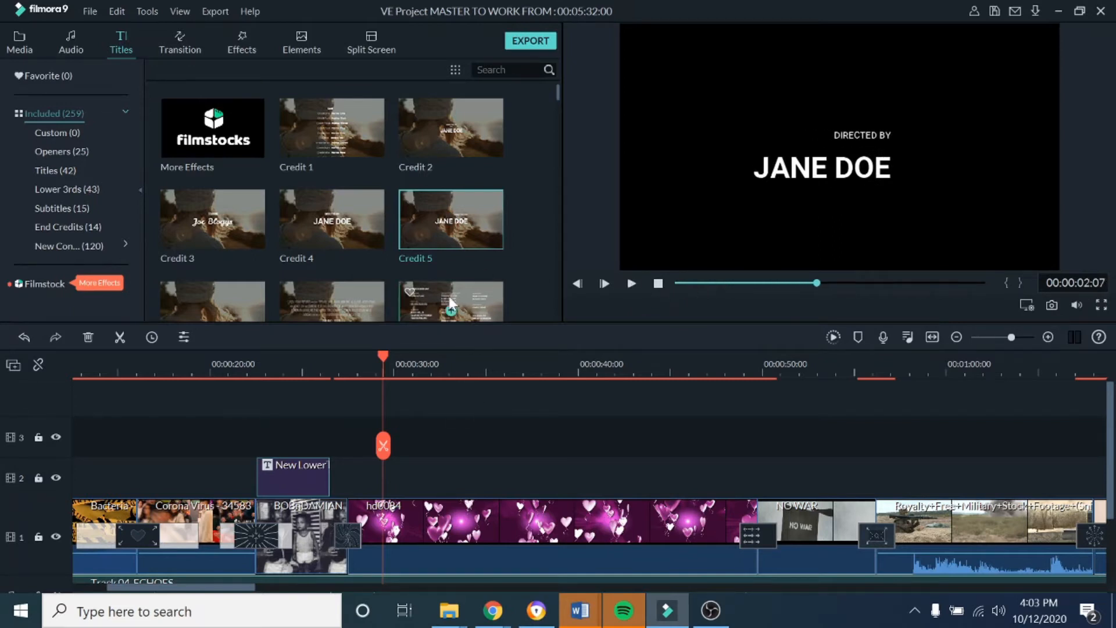
Step: Place the Credit 5 title on track 2 at 00:00:29:10 over the heart balloons clip and extend its end to about 00:00:39:00
{"action": "left_click_drag", "start_coordinate": [477, 216], "coordinate": [387, 483]}
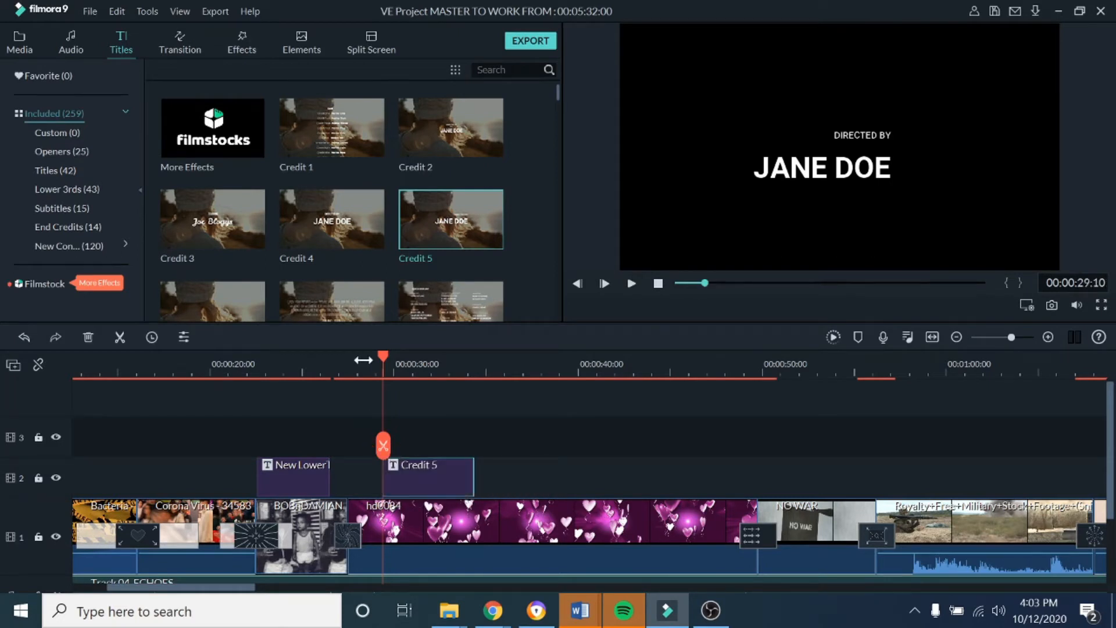
{"action": "left_click_drag", "start_coordinate": [384, 355], "coordinate": [329, 362]}
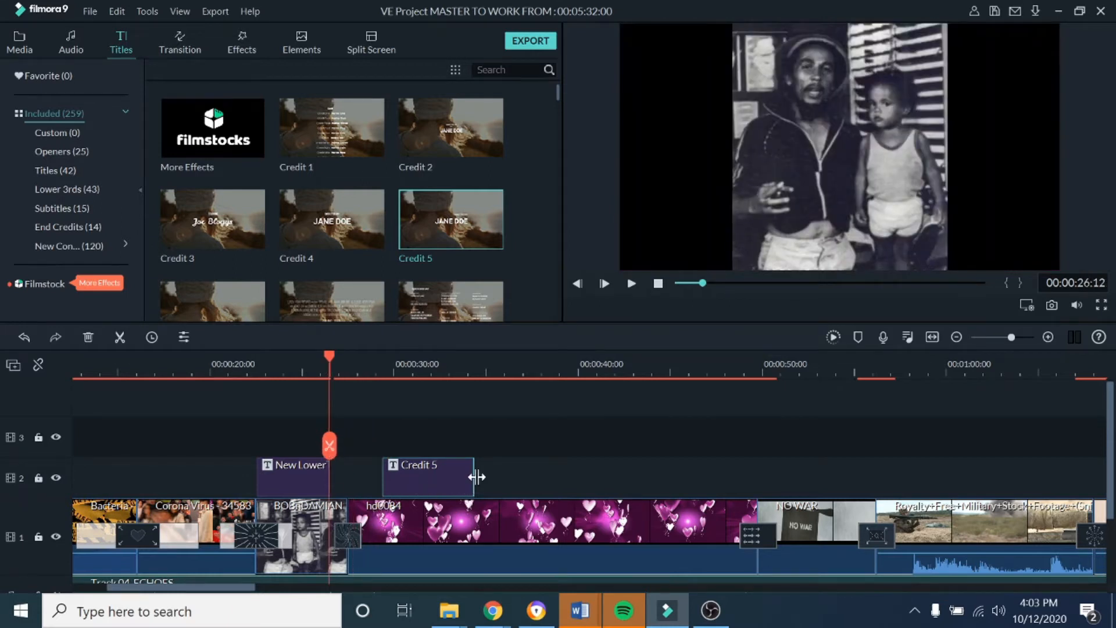
{"action": "left_click_drag", "start_coordinate": [476, 477], "coordinate": [557, 487]}
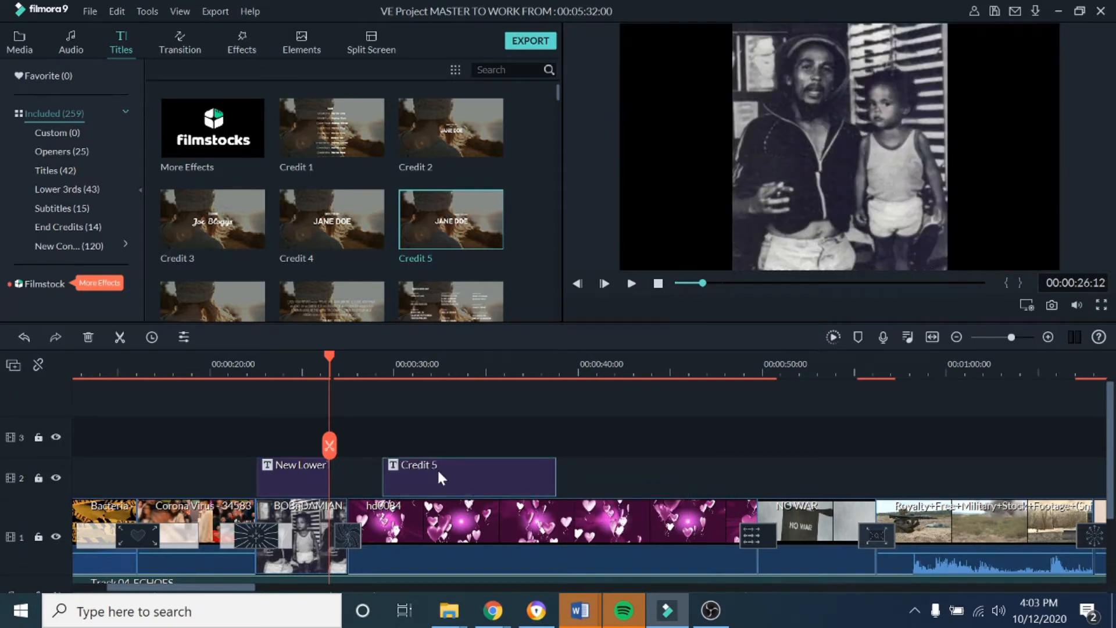
Step: Open the Credit 5 title for editing and set the font size of both text lines to 62
{"action": "double_click", "coordinate": [437, 471]}
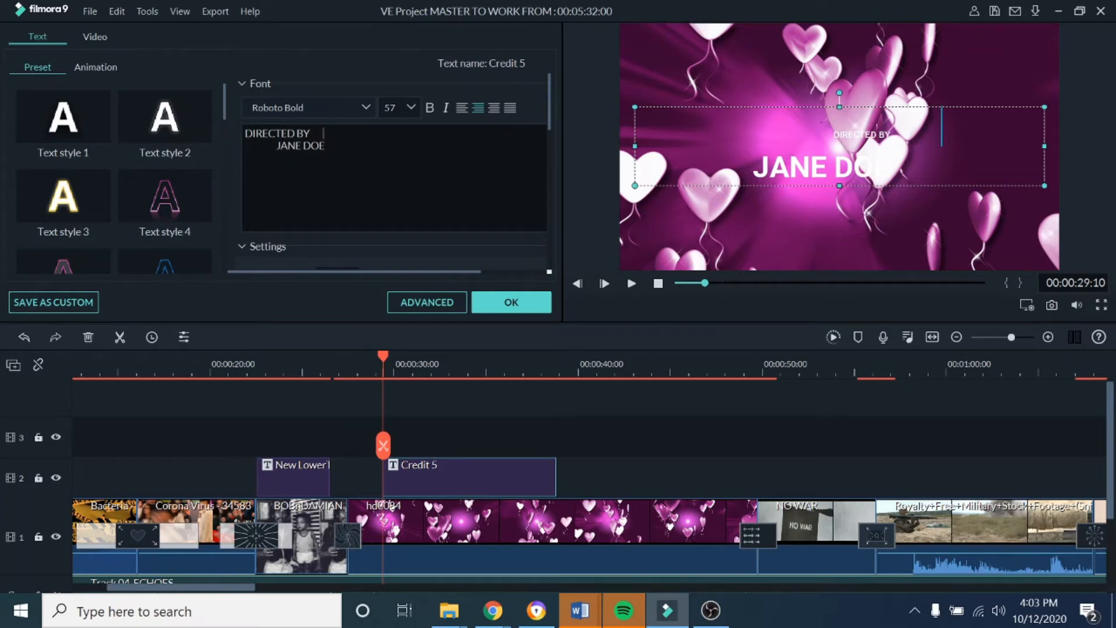
{"action": "left_click", "coordinate": [326, 146]}
{"action": "left_click", "coordinate": [311, 134]}
{"action": "left_click_drag", "start_coordinate": [333, 146], "coordinate": [245, 134]}
{"action": "left_click", "coordinate": [410, 106]}
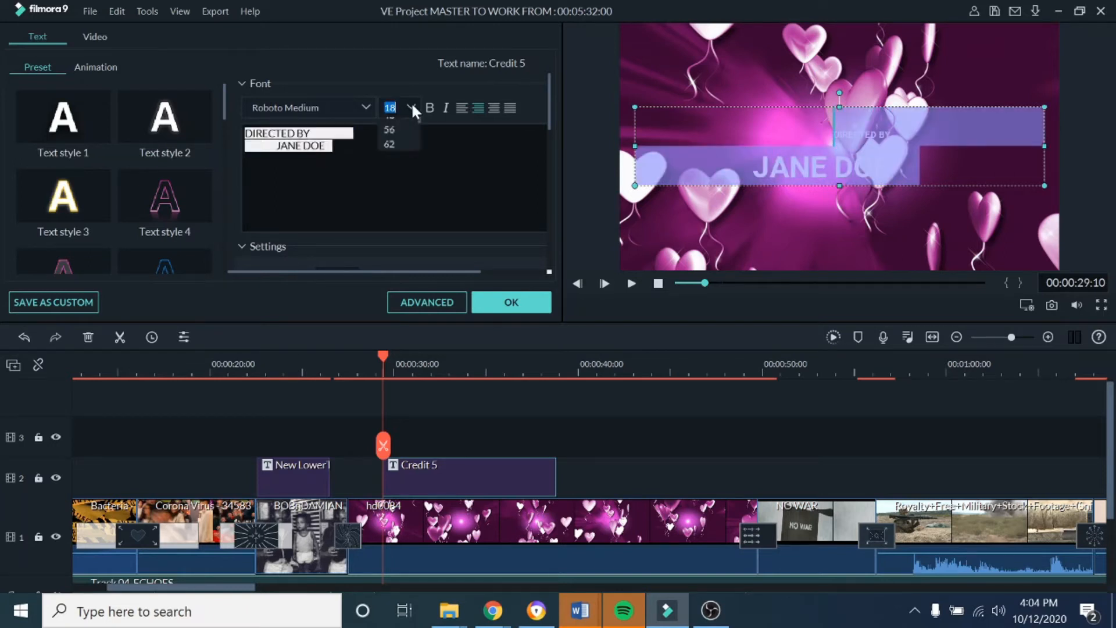
{"action": "left_click_drag", "start_coordinate": [418, 134], "coordinate": [418, 139]}
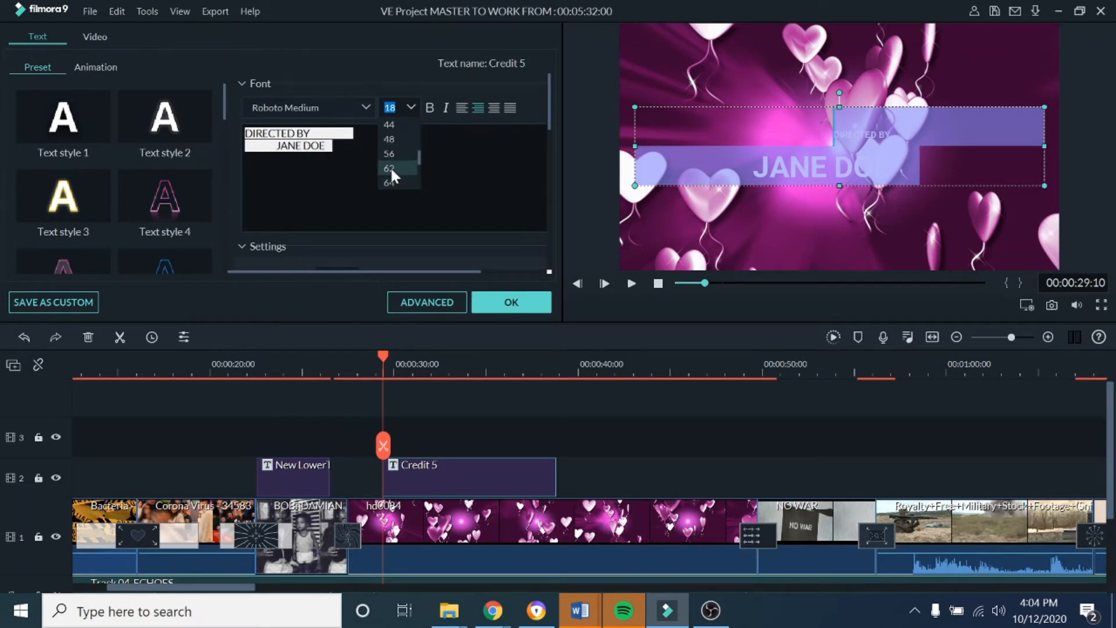
{"action": "left_click", "coordinate": [390, 170]}
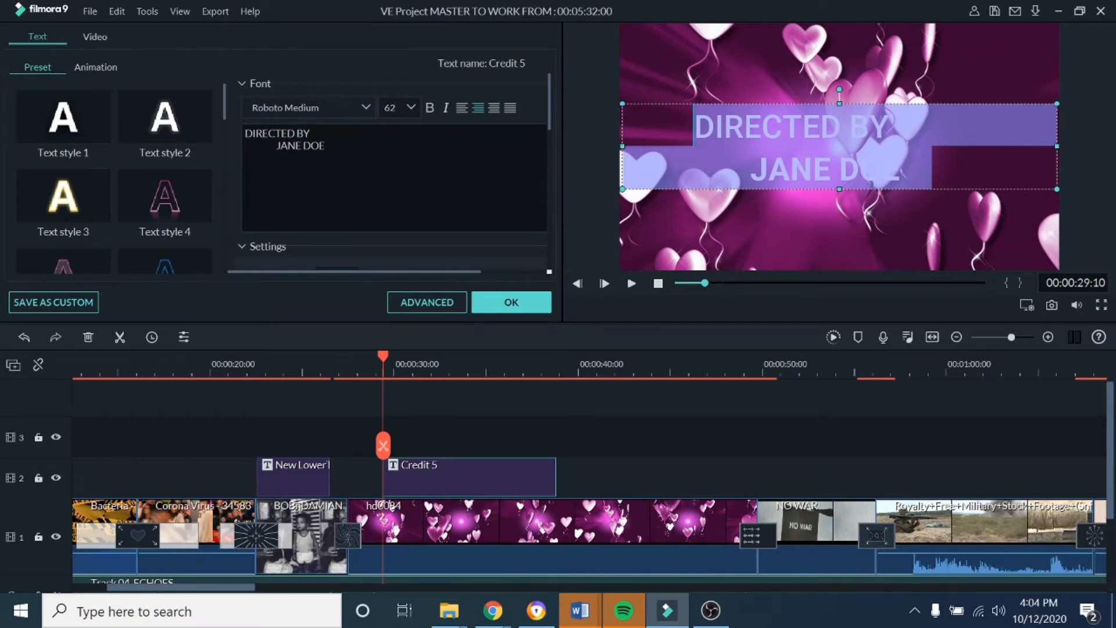
{"action": "left_click", "coordinate": [366, 146]}
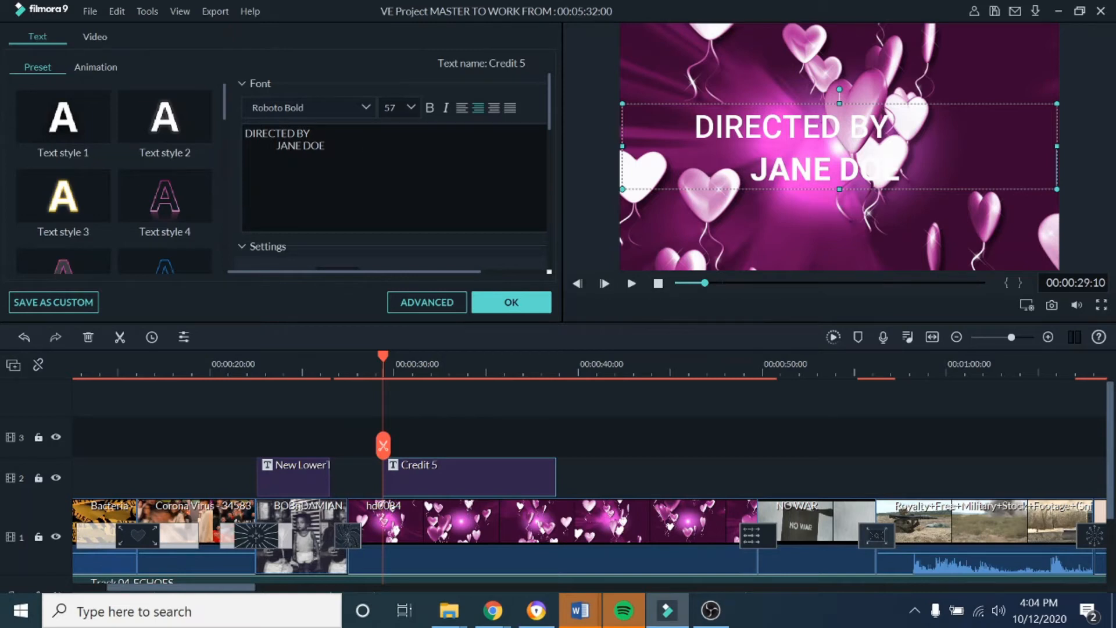
Step: Try Text style 8 and Text style 10 on both lines of the credit text and close the editing panel
{"action": "left_click_drag", "start_coordinate": [366, 145], "coordinate": [245, 133]}
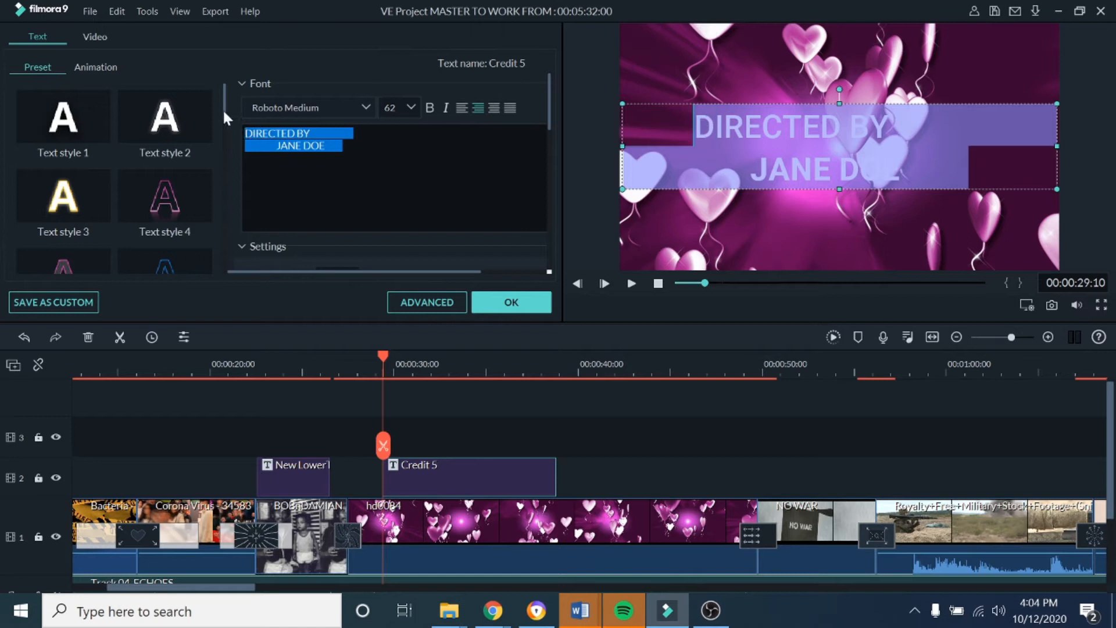
{"action": "left_click_drag", "start_coordinate": [222, 95], "coordinate": [229, 132]}
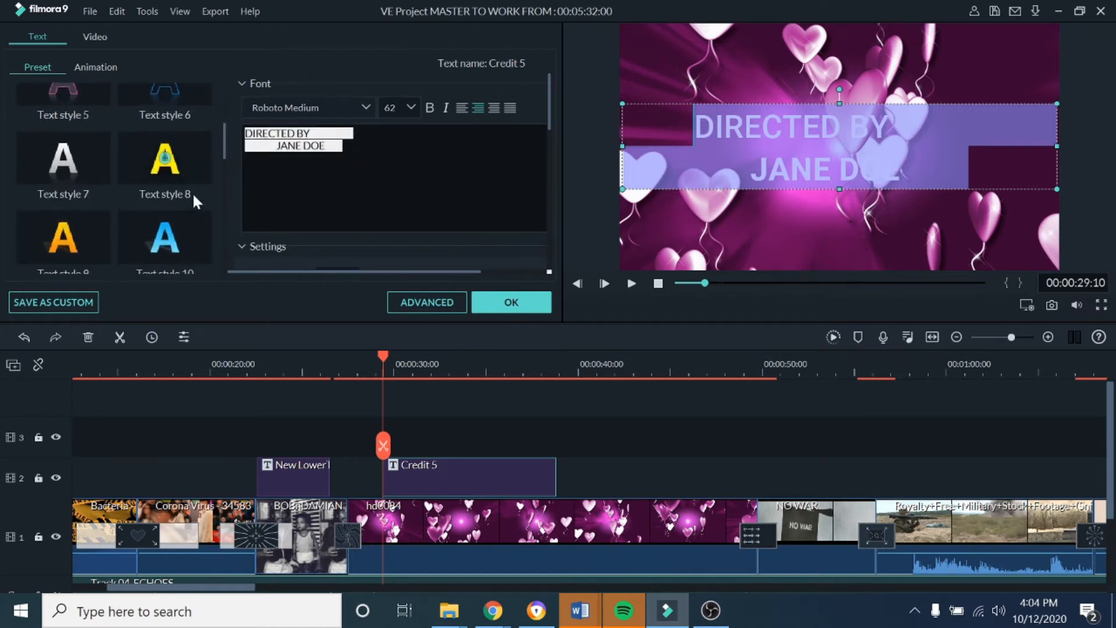
{"action": "left_click", "coordinate": [189, 172]}
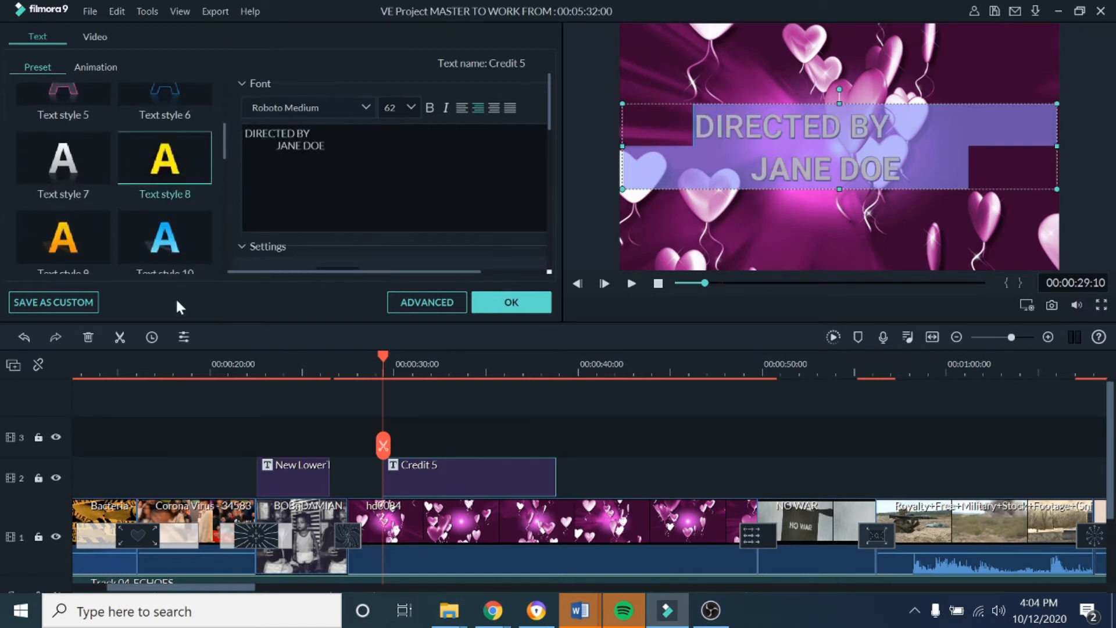
{"action": "left_click", "coordinate": [187, 248]}
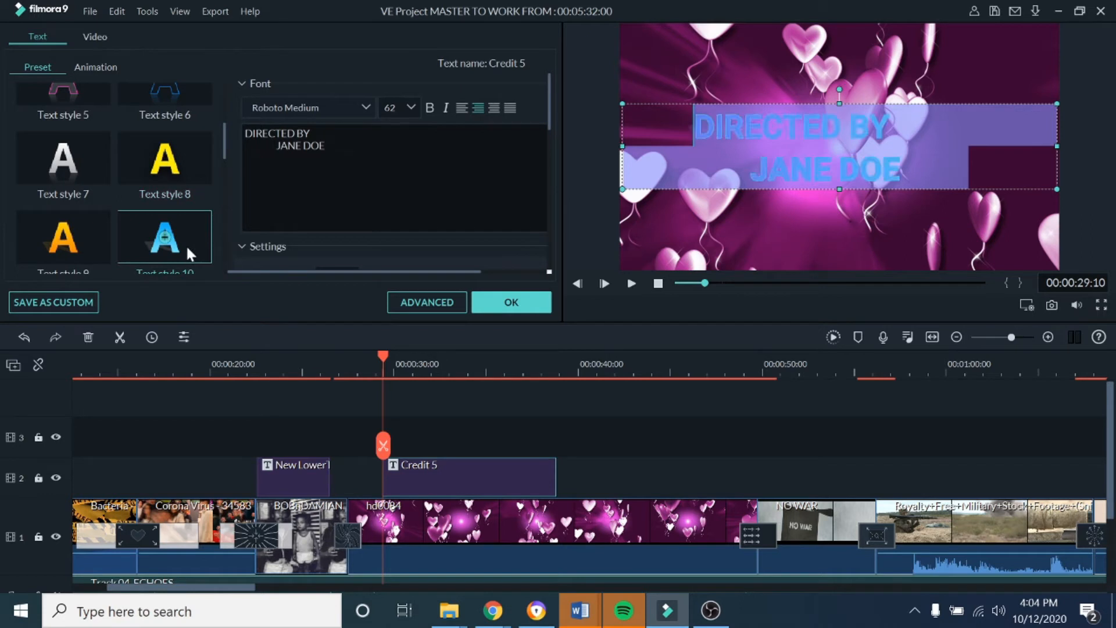
{"action": "left_click", "coordinate": [830, 232]}
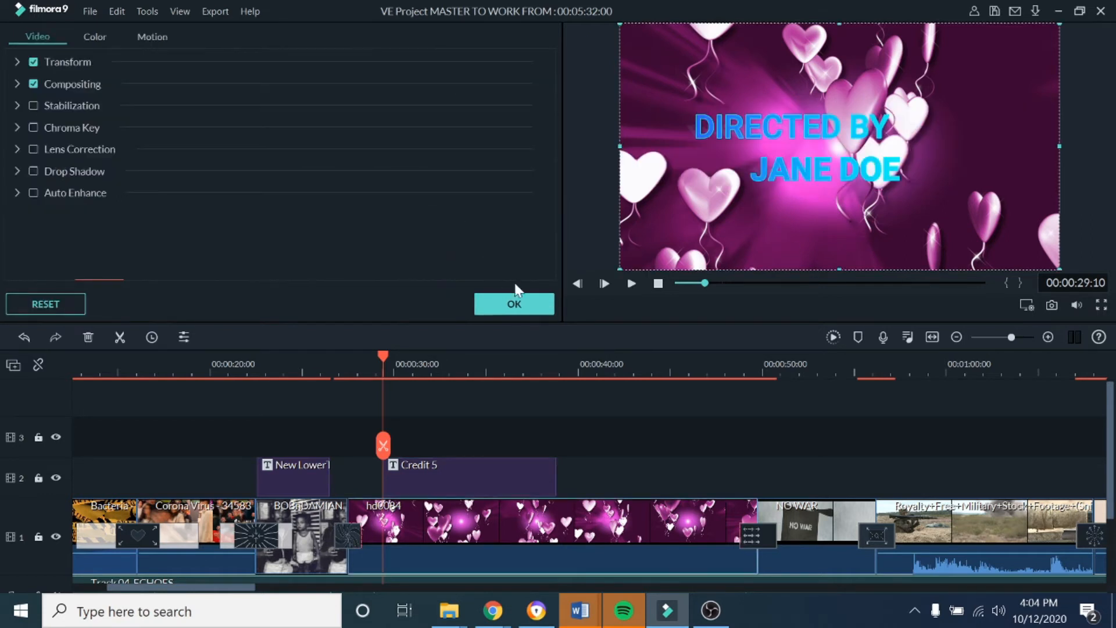
{"action": "left_click", "coordinate": [514, 301]}
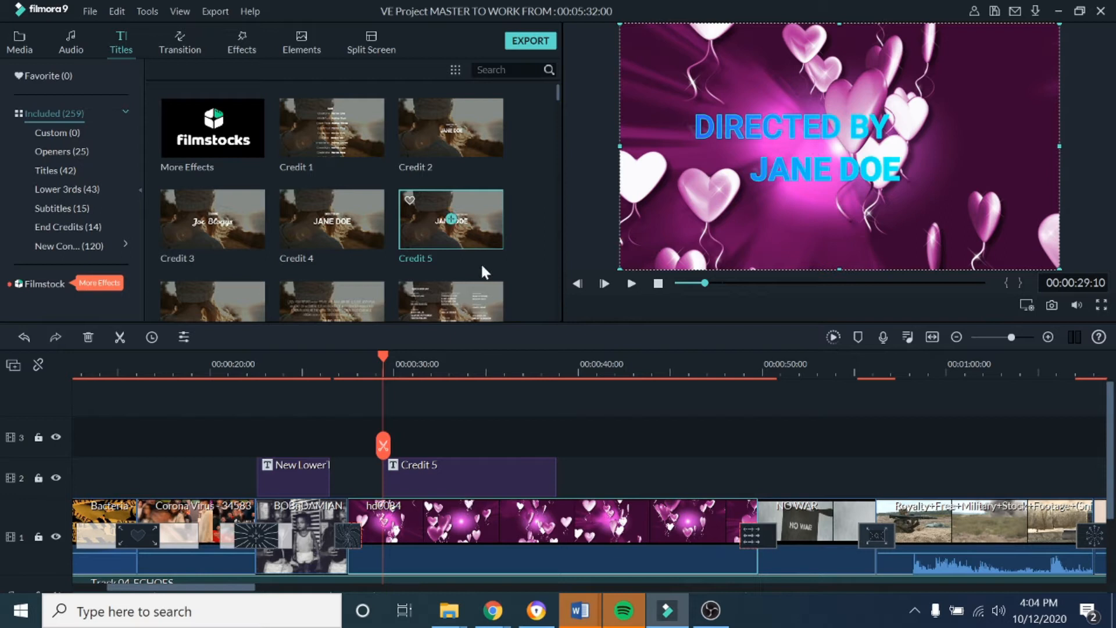
Step: Reopen the credit text for editing, try Text style 6 and apply Text style 18 instead
{"action": "double_click", "coordinate": [790, 179]}
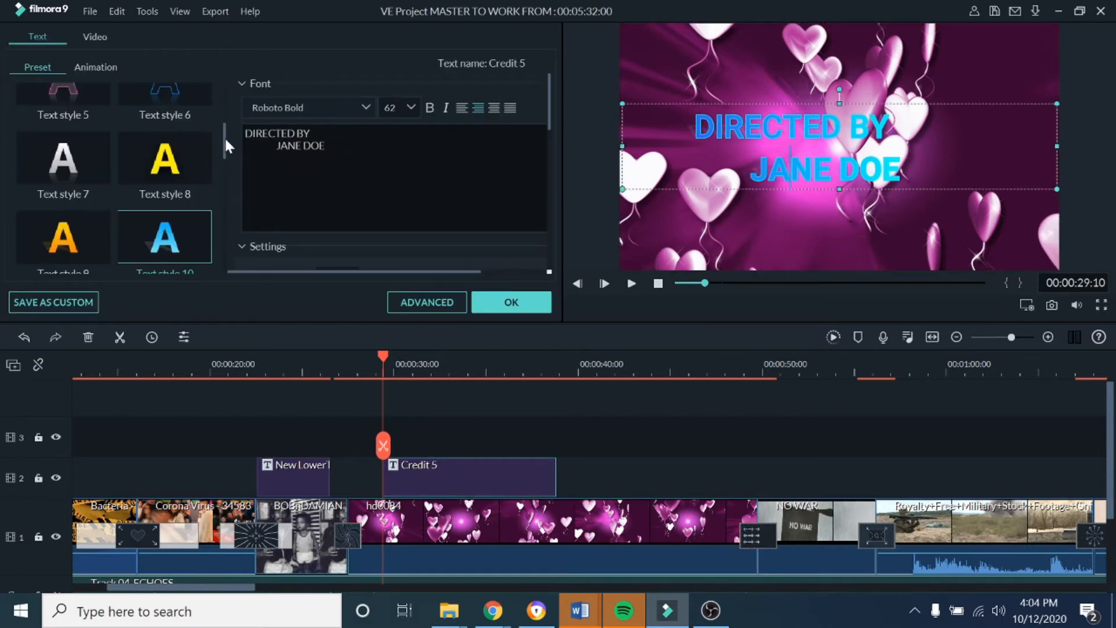
{"action": "scroll", "coordinate": [224, 140], "scroll_direction": "down", "scroll_amount": 1}
{"action": "scroll", "coordinate": [226, 136], "scroll_direction": "up", "scroll_amount": 2}
{"action": "left_click", "coordinate": [185, 135]}
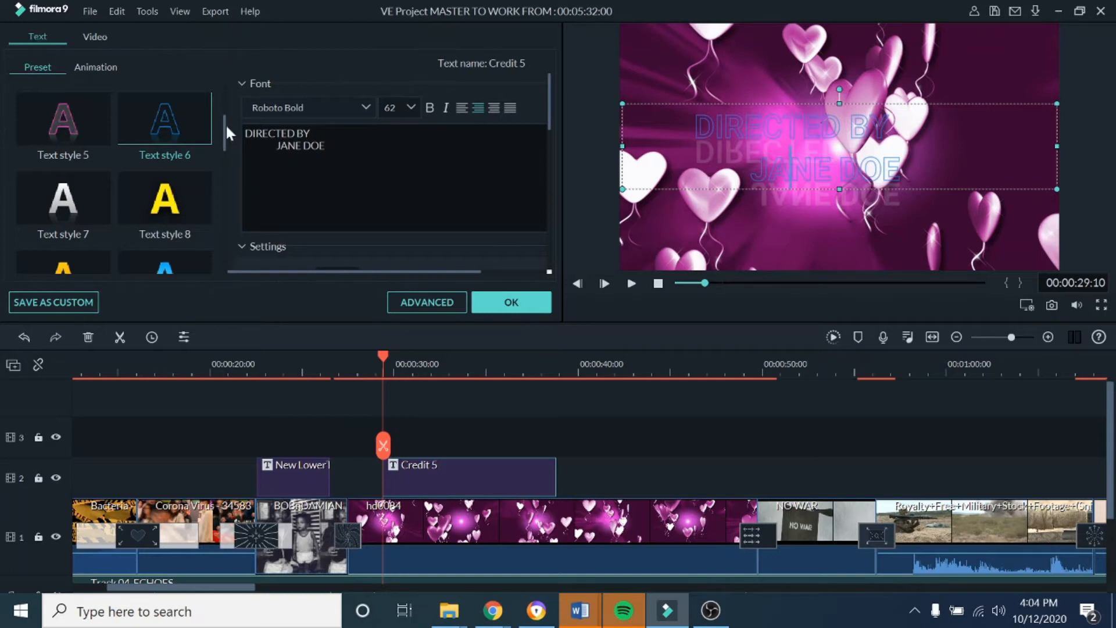
{"action": "left_click_drag", "start_coordinate": [222, 130], "coordinate": [226, 223]}
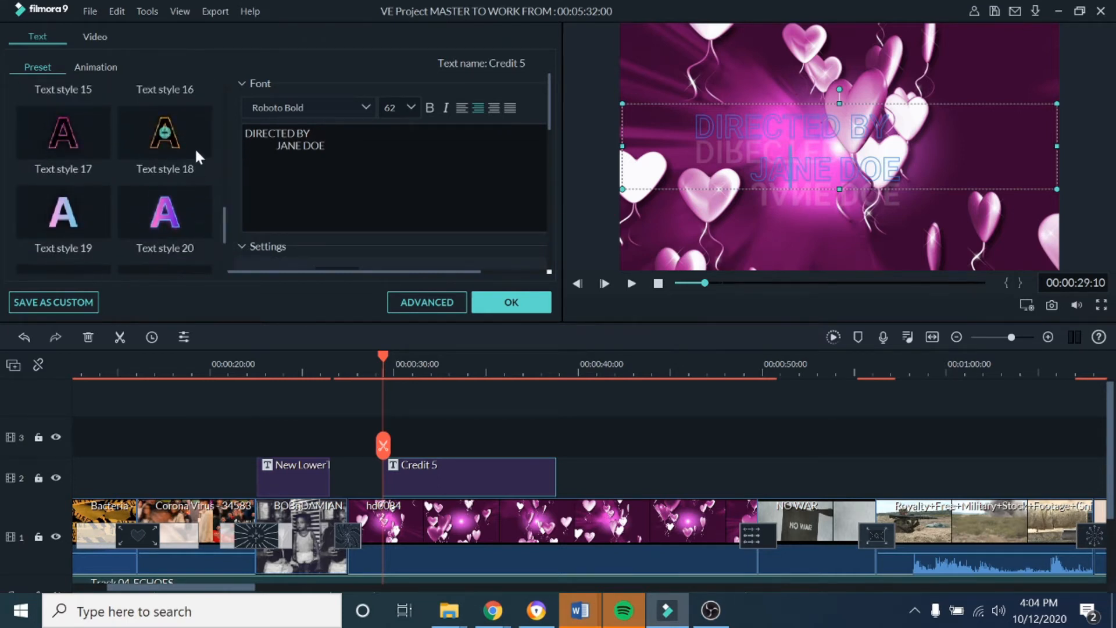
{"action": "left_click", "coordinate": [197, 152]}
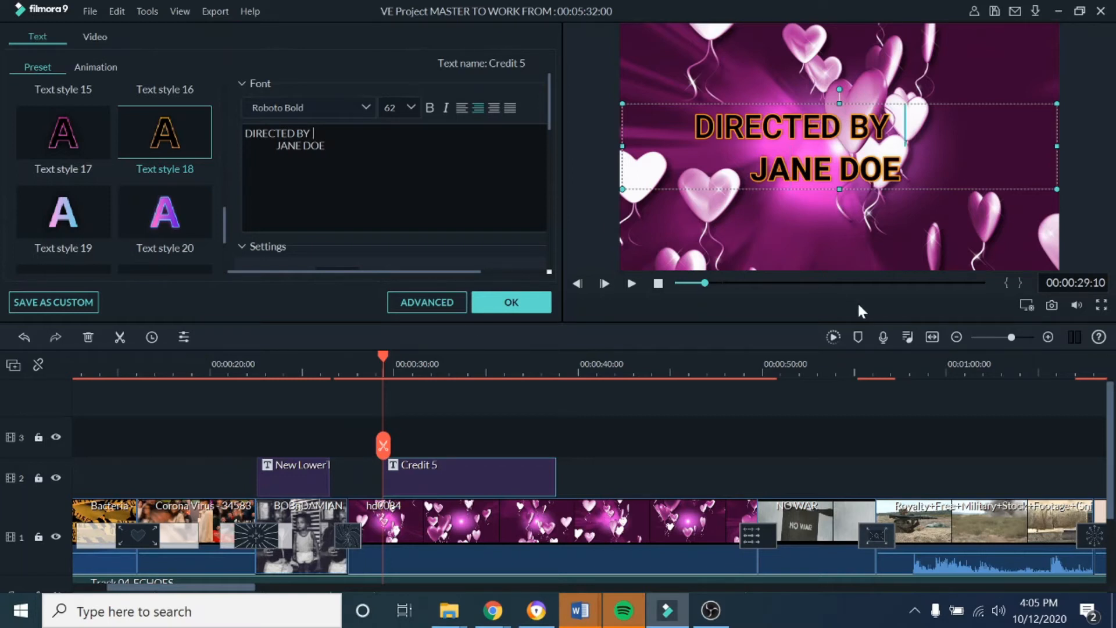
Step: Replace the first line of the credit text with "LOVE ALWAYS"
{"action": "key", "text": "Left"}
{"action": "key", "text": "BackSpace"}
{"action": "key", "text": "BackSpace"}
{"action": "key", "text": "BackSpace"}
{"action": "key", "text": "BackSpace"}
{"action": "key", "text": "BackSpace"}
{"action": "key", "text": "BackSpace"}
{"action": "key", "text": "BackSpace"}
{"action": "key", "text": "BackSpace"}
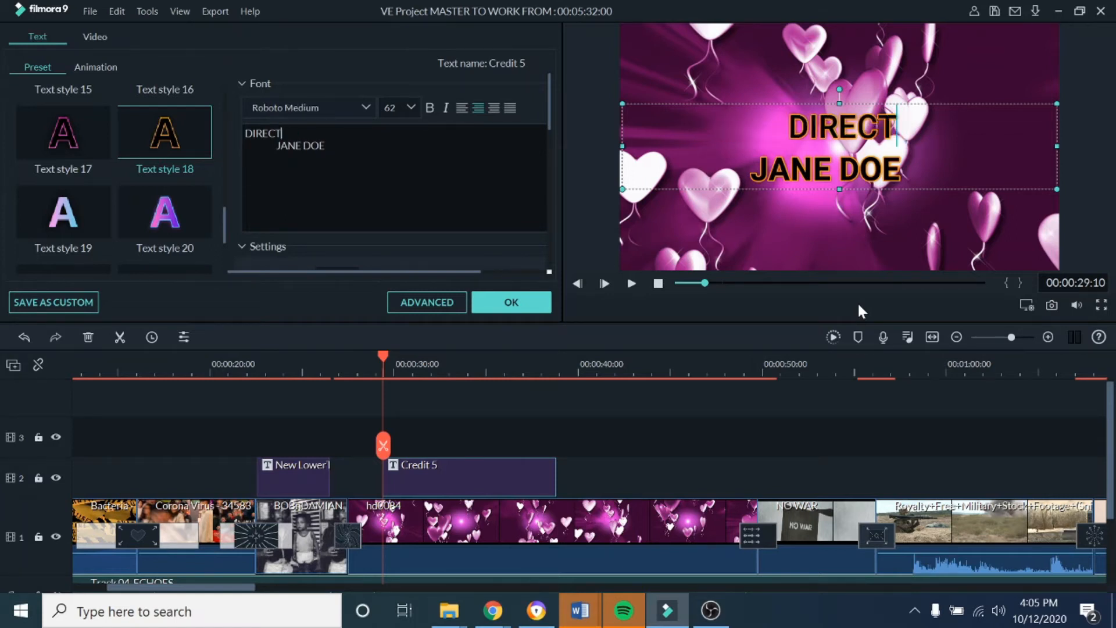
{"action": "key", "text": "BackSpace"}
{"action": "key", "text": "BackSpace"}
{"action": "key", "text": "BackSpace"}
{"action": "type", "text": "LOVE ALWAYS"}
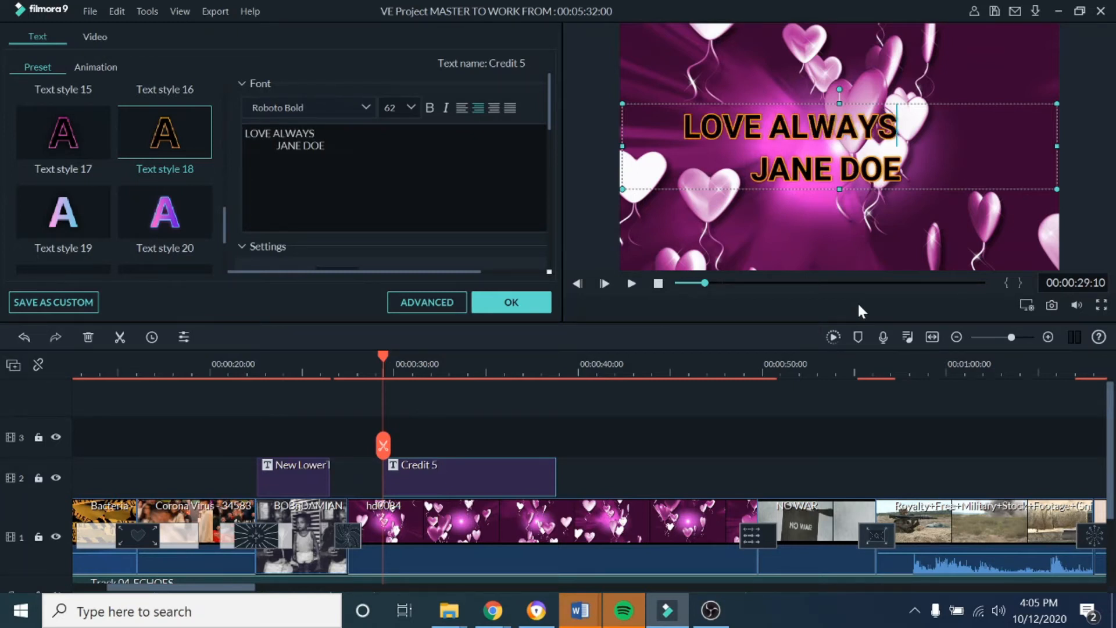
Step: Replace the placeholder name on the second line of the credit text with "WINS!!!"
{"action": "left_click", "coordinate": [331, 147]}
{"action": "key", "text": "BackSpace"}
{"action": "key", "text": "BackSpace"}
{"action": "key", "text": "BackSpace"}
{"action": "key", "text": "BackSpace"}
{"action": "key", "text": "BackSpace"}
{"action": "key", "text": "BackSpace"}
{"action": "key", "text": "BackSpace"}
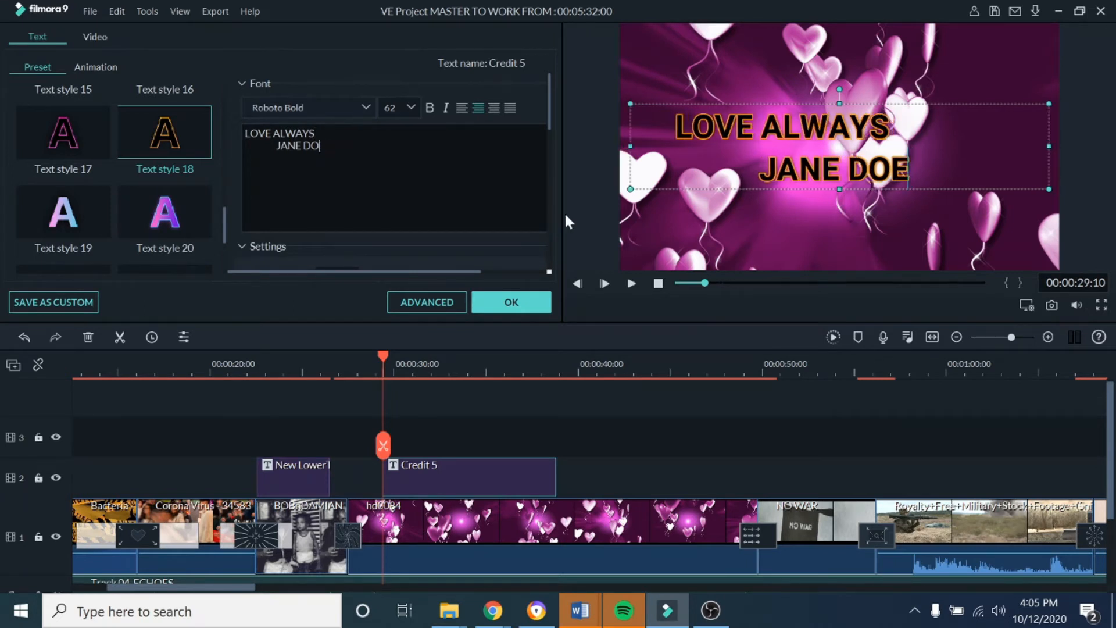
{"action": "key", "text": "BackSpace"}
{"action": "key", "text": "BackSpace"}
{"action": "type", "text": "WINS!!!"}
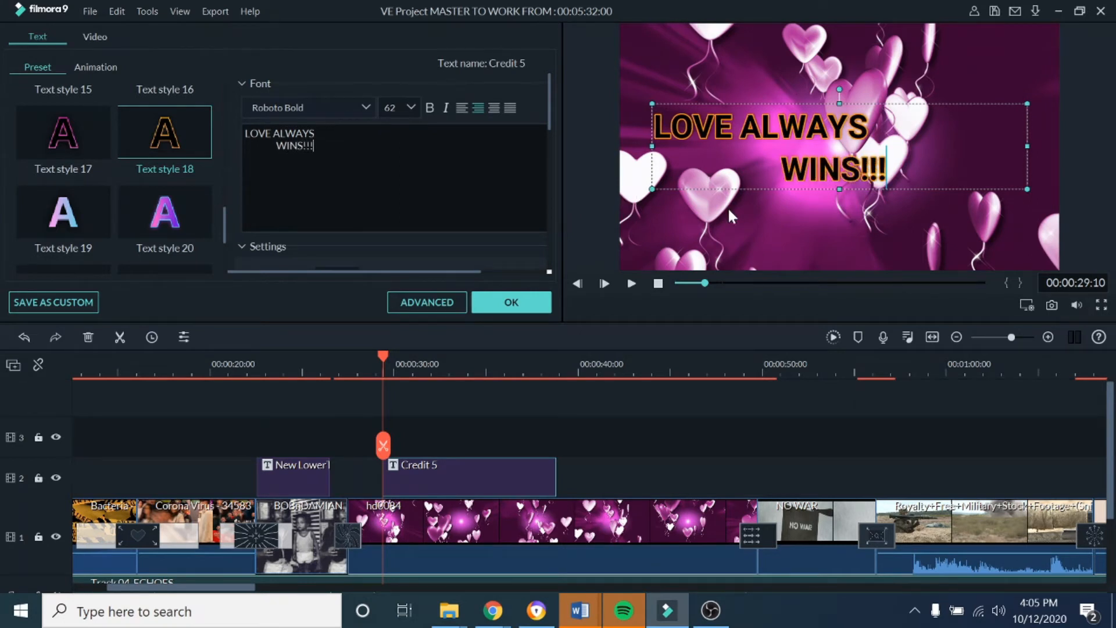
Step: Justify both lines of the credit text and remove leading spaces before "WINS!!!" to centre it under "LOVE ALWAYS"
{"action": "left_click_drag", "start_coordinate": [343, 147], "coordinate": [245, 133]}
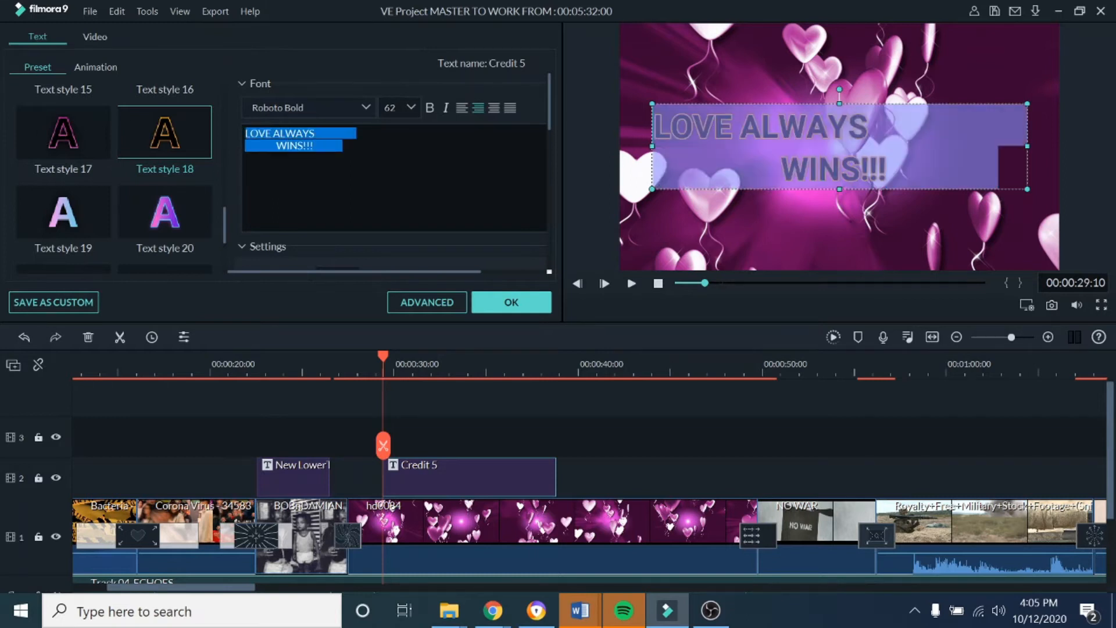
{"action": "left_click", "coordinate": [496, 107]}
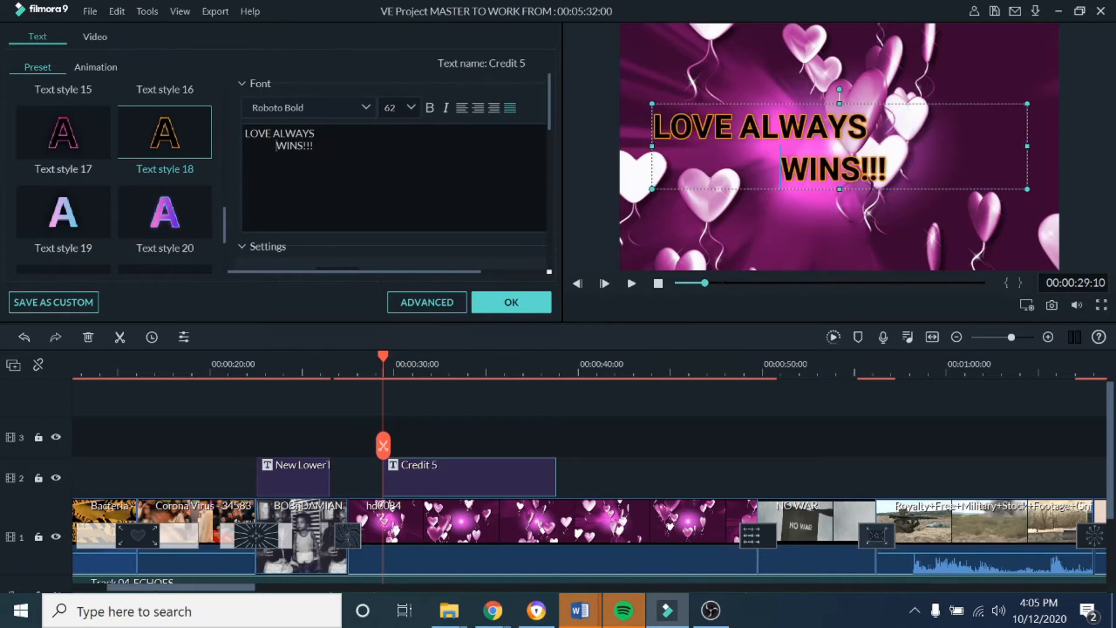
{"action": "key", "text": "BackSpace"}
{"action": "key", "text": "BackSpace"}
{"action": "key", "text": "BackSpace"}
{"action": "key", "text": "BackSpace"}
{"action": "key", "text": "BackSpace"}
{"action": "key", "text": "BackSpace"}
{"action": "key", "text": "BackSpace"}
{"action": "key", "text": "BackSpace"}
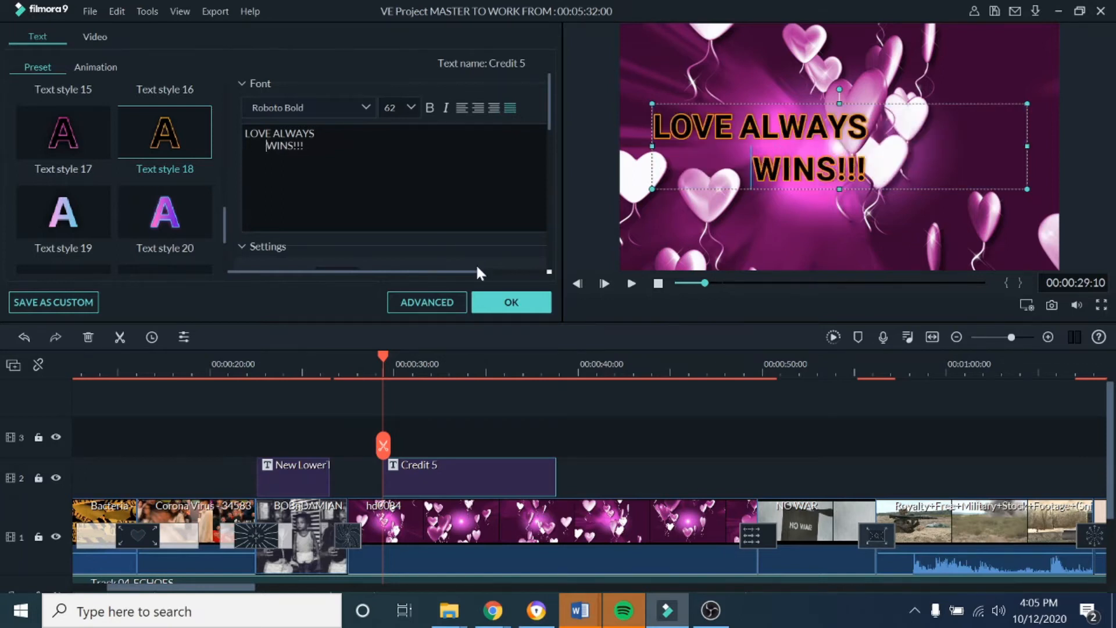
{"action": "key", "text": "BackSpace"}
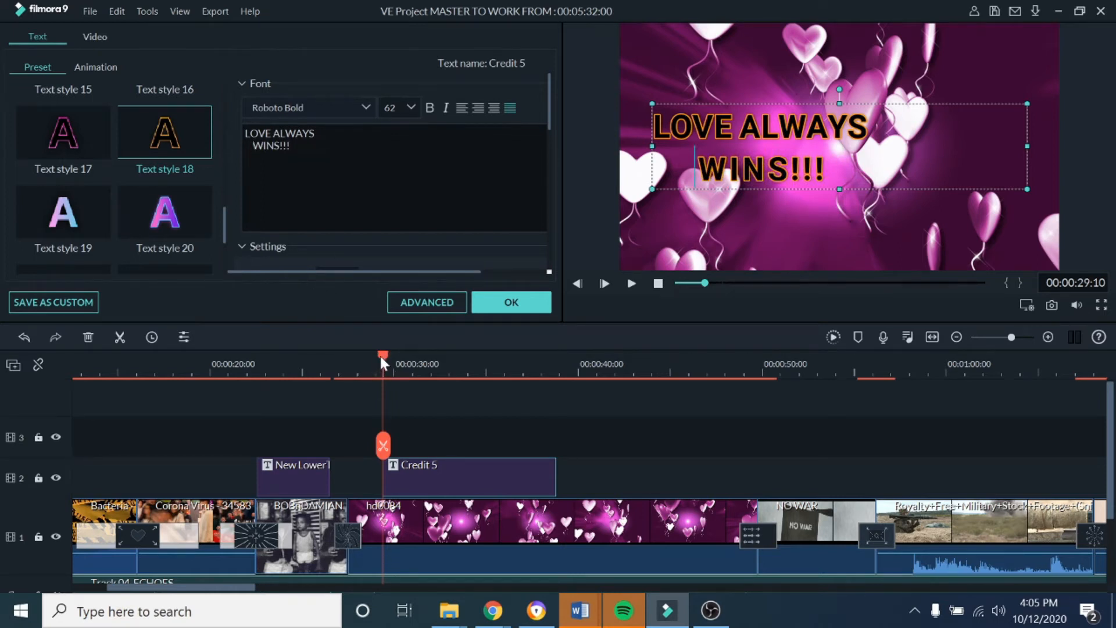
Step: Play the timeline from 00:00:28:09 to 00:00:32:21 to preview the credit title over the balloons clip, and select its text box
{"action": "left_click_drag", "start_coordinate": [381, 356], "coordinate": [365, 361]}
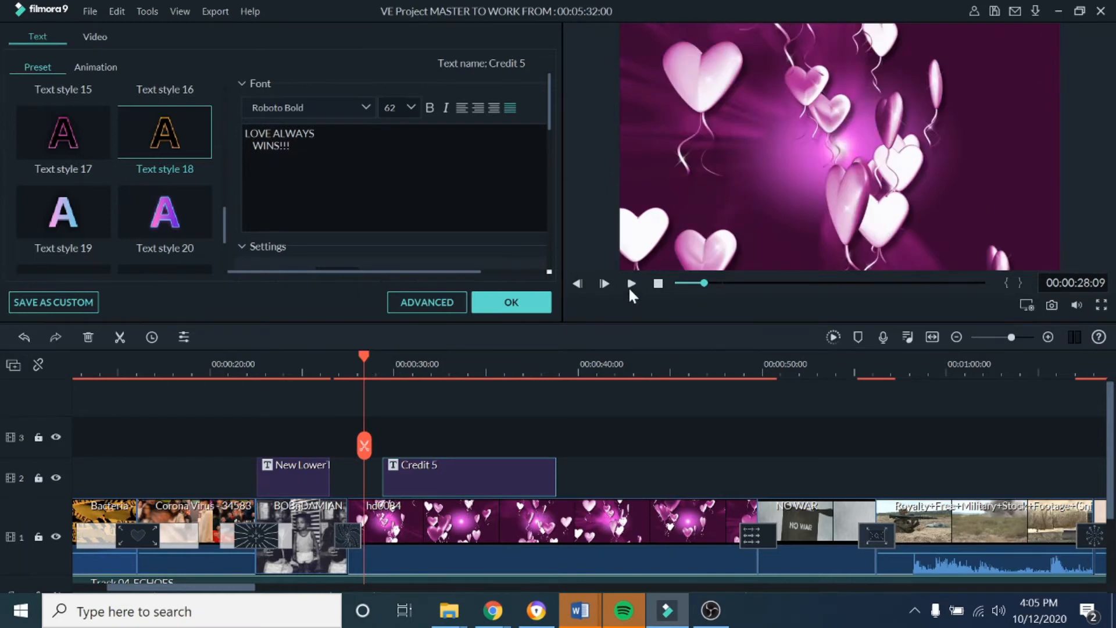
{"action": "left_click", "coordinate": [631, 283]}
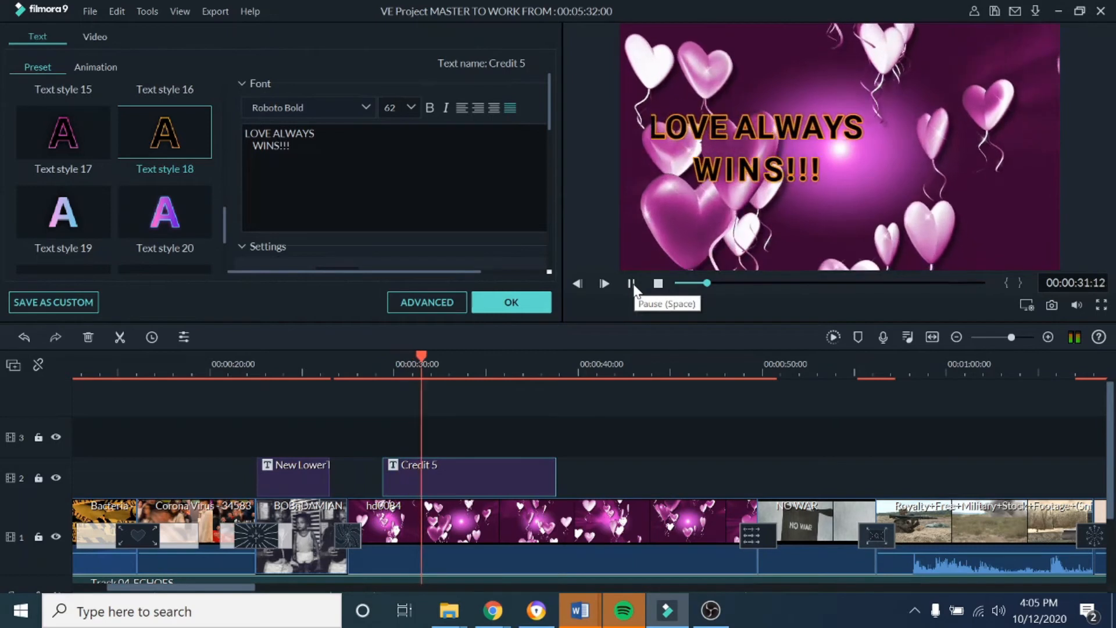
{"action": "left_click", "coordinate": [632, 283]}
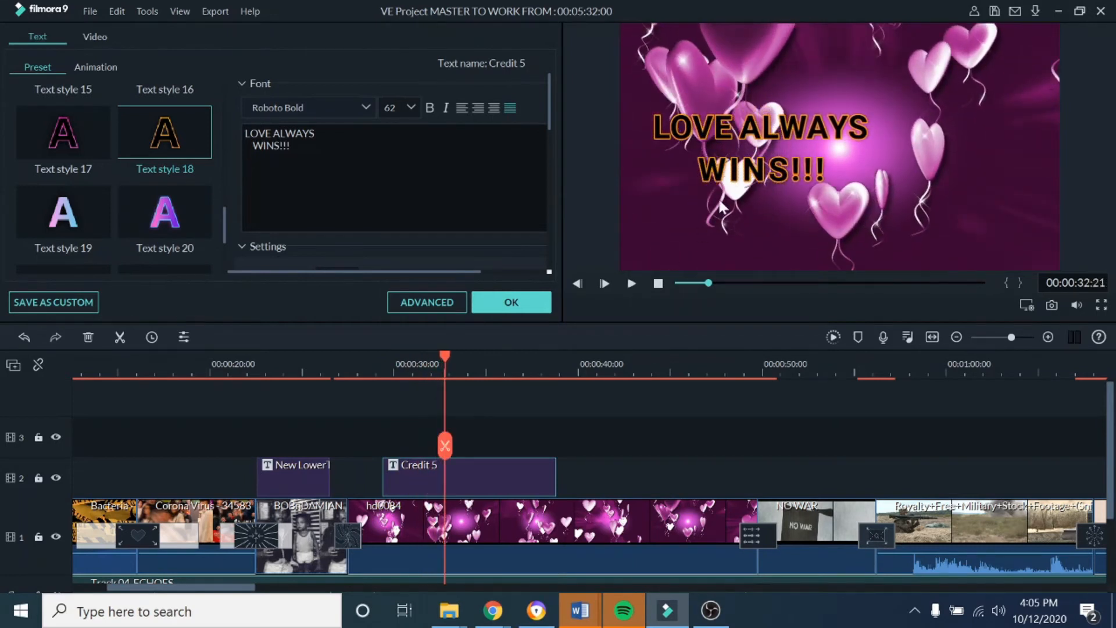
{"action": "left_click", "coordinate": [772, 147]}
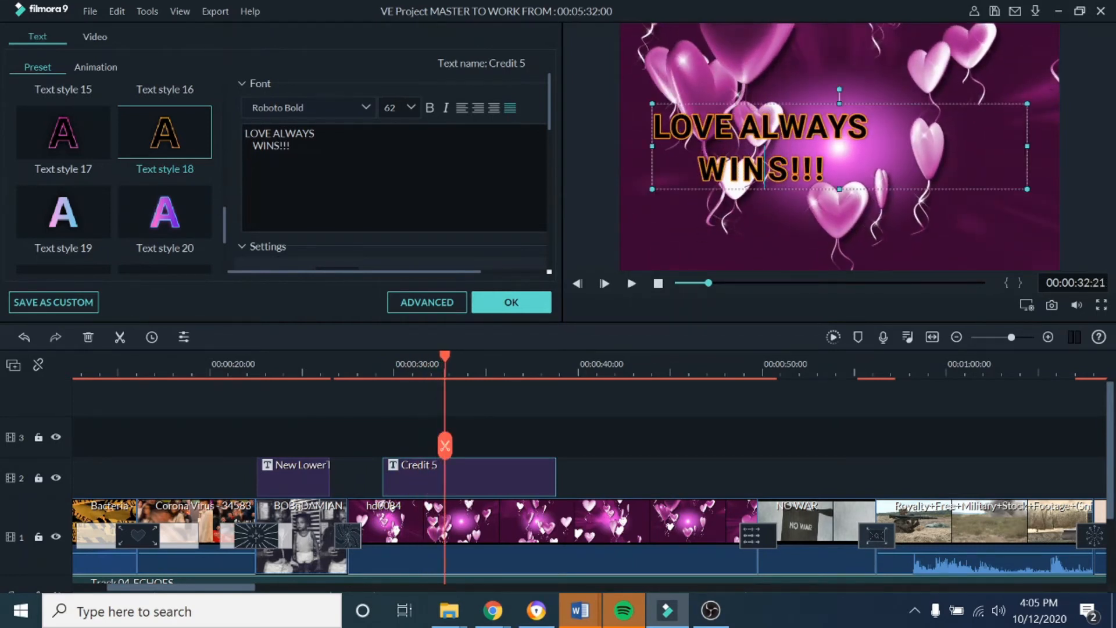
Step: Resize the credit text box to a font size of 57 and centre "LOVE ALWAYS WINS!!!" over the balloons picture
{"action": "left_click_drag", "start_coordinate": [1028, 148], "coordinate": [991, 152]}
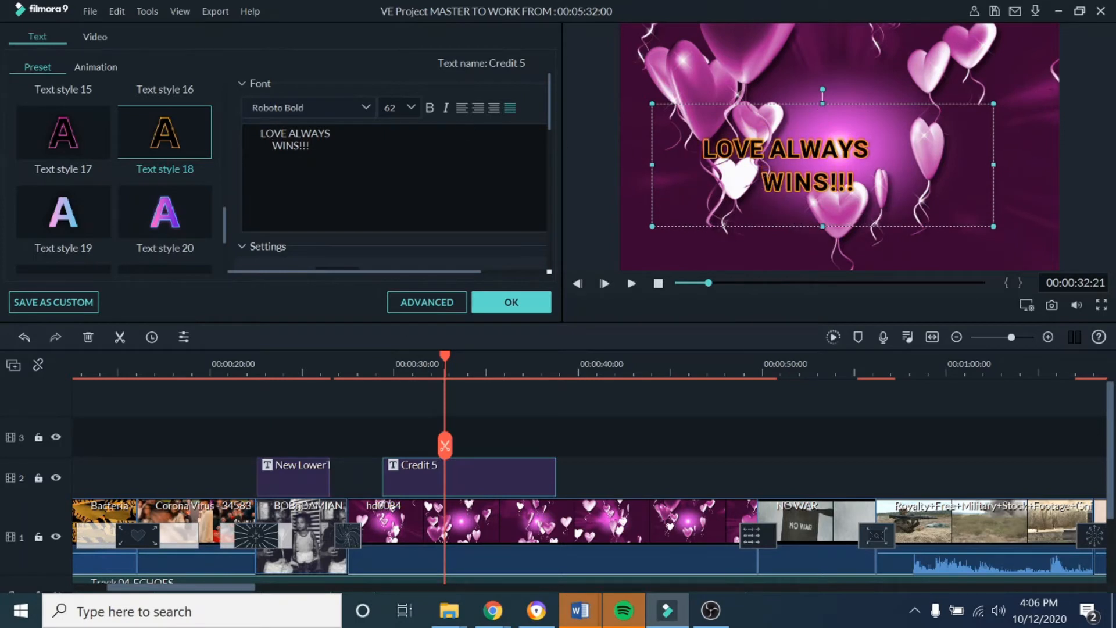
{"action": "left_click", "coordinate": [327, 146]}
{"action": "left_click_drag", "start_coordinate": [994, 164], "coordinate": [1025, 164]}
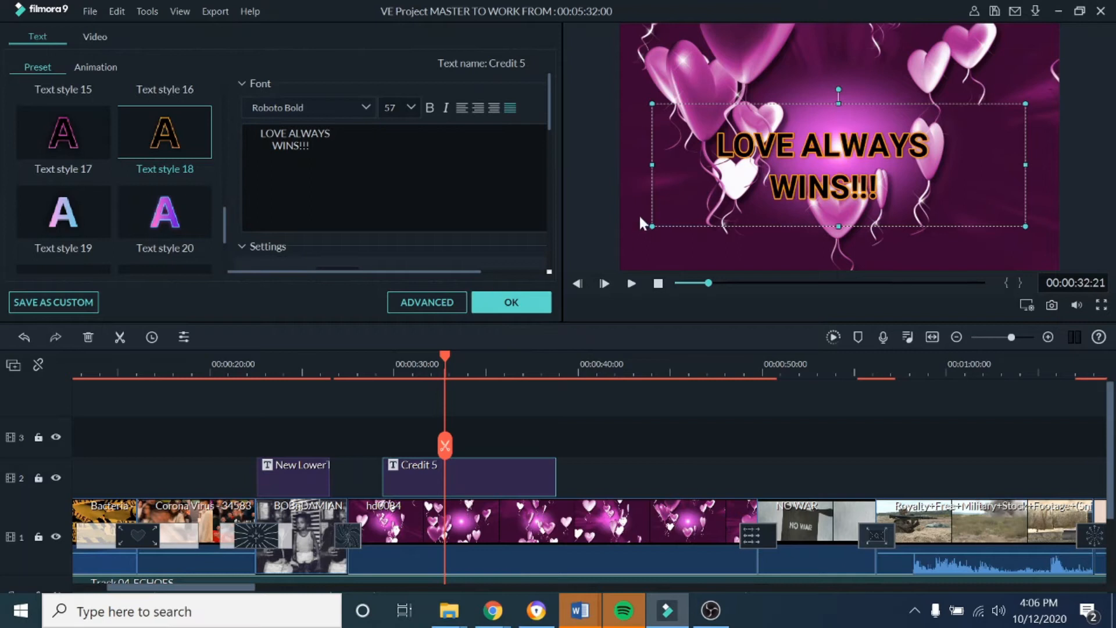
{"action": "left_click_drag", "start_coordinate": [938, 122], "coordinate": [962, 106]}
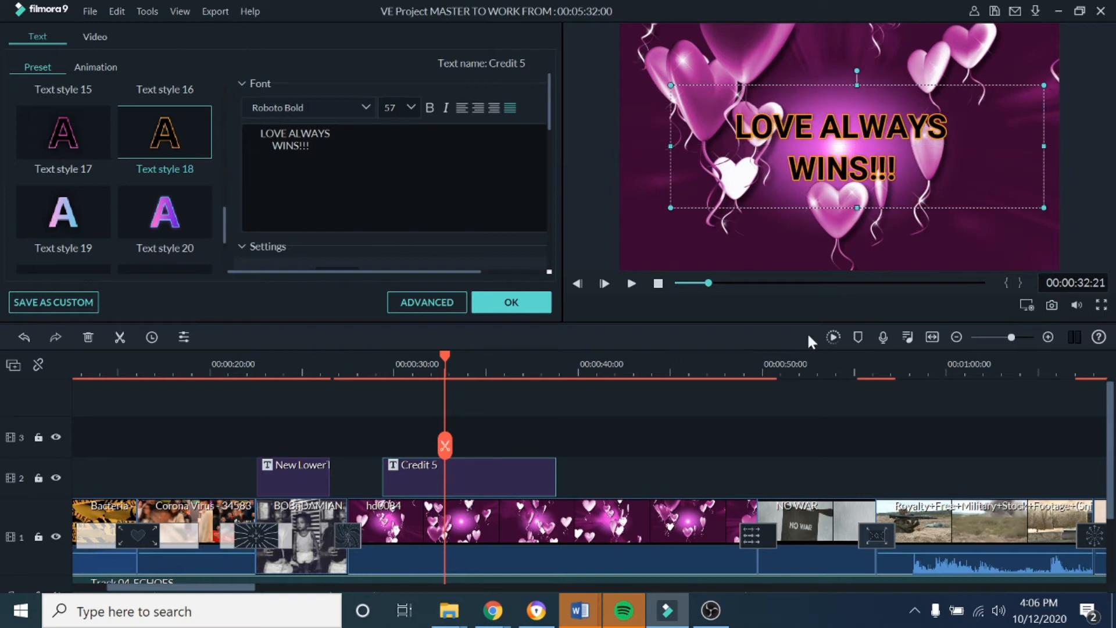
Step: Play the timeline from 00:00:29:00 to 00:00:39:19 to preview the adjusted credit title
{"action": "left_click_drag", "start_coordinate": [442, 356], "coordinate": [376, 366]}
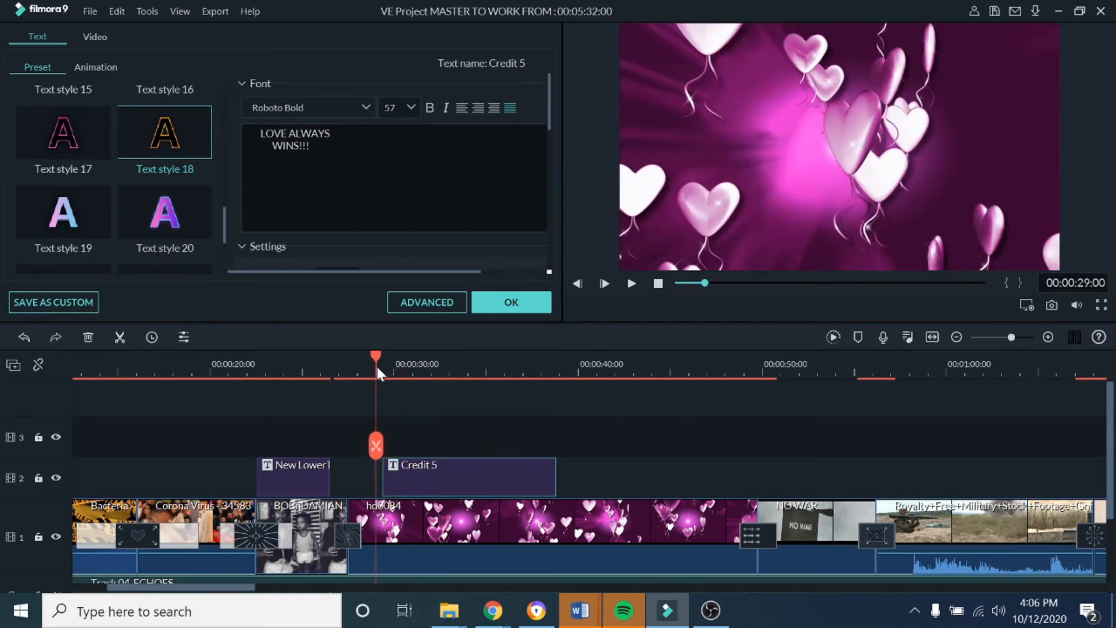
{"action": "left_click", "coordinate": [631, 284]}
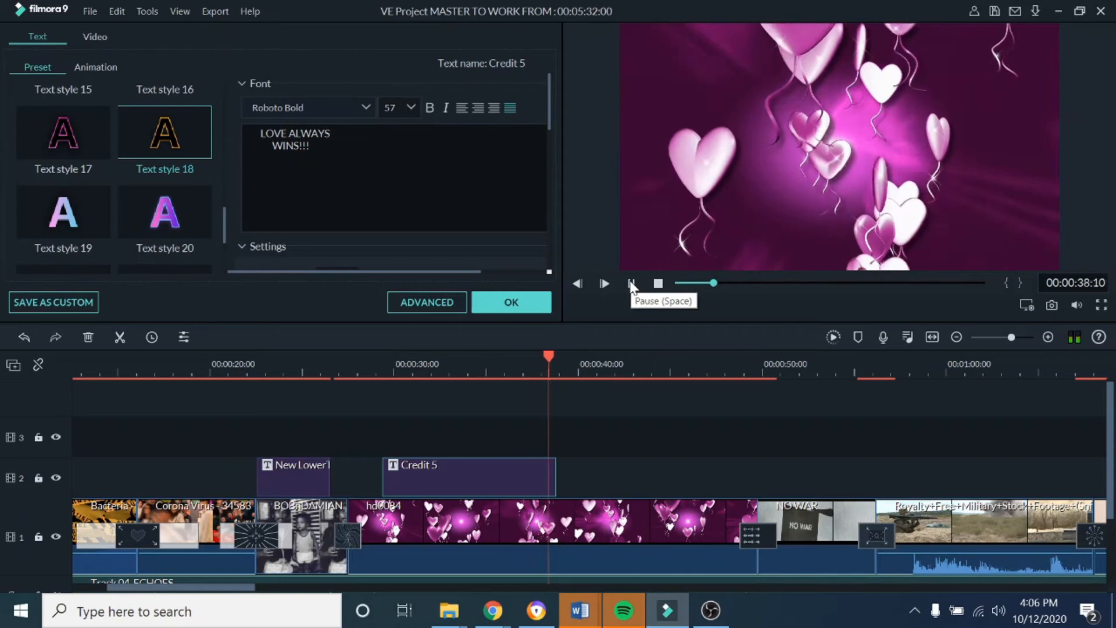
{"action": "left_click", "coordinate": [632, 284]}
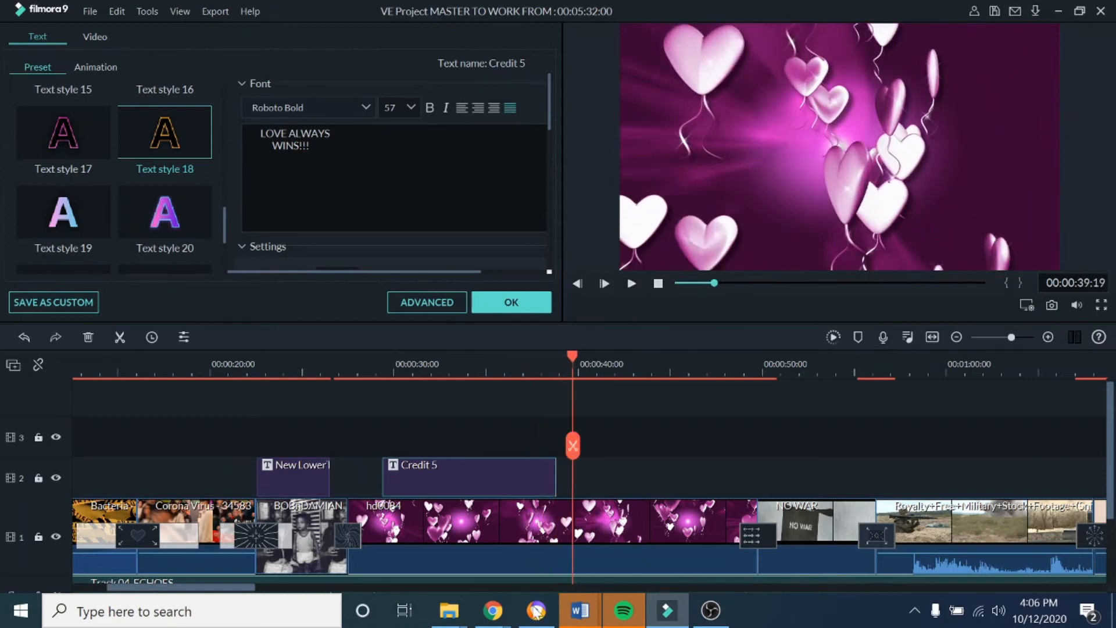
Step: Go to 00:00:51:17 in the NO WAR clip and undo the shift of its picture in the frame
{"action": "left_click_drag", "start_coordinate": [201, 593], "coordinate": [261, 598]}
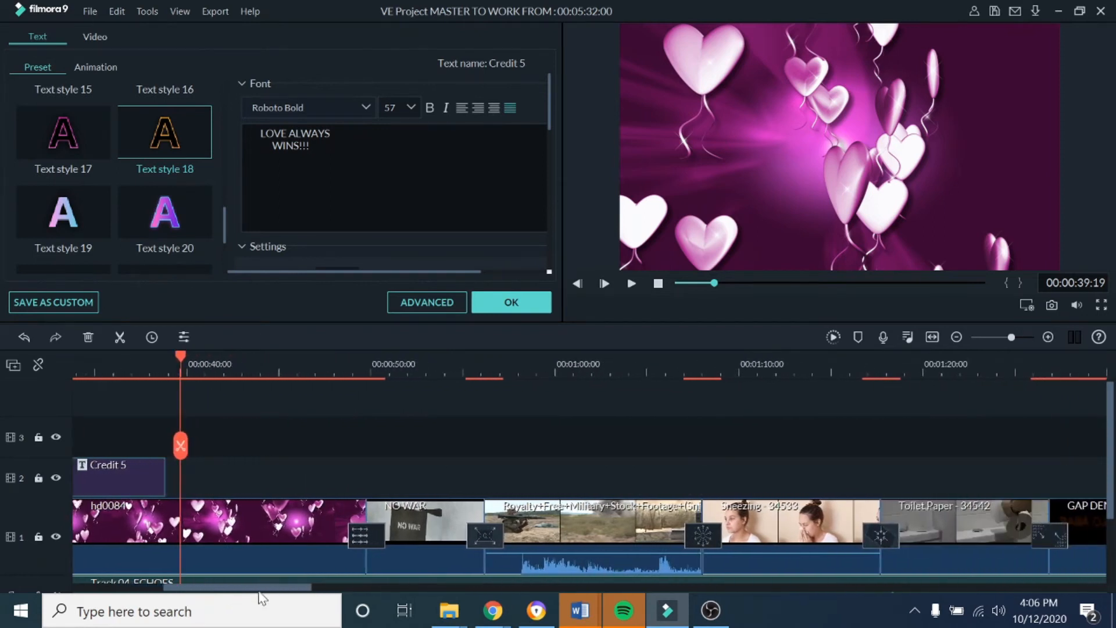
{"action": "left_click", "coordinate": [383, 372]}
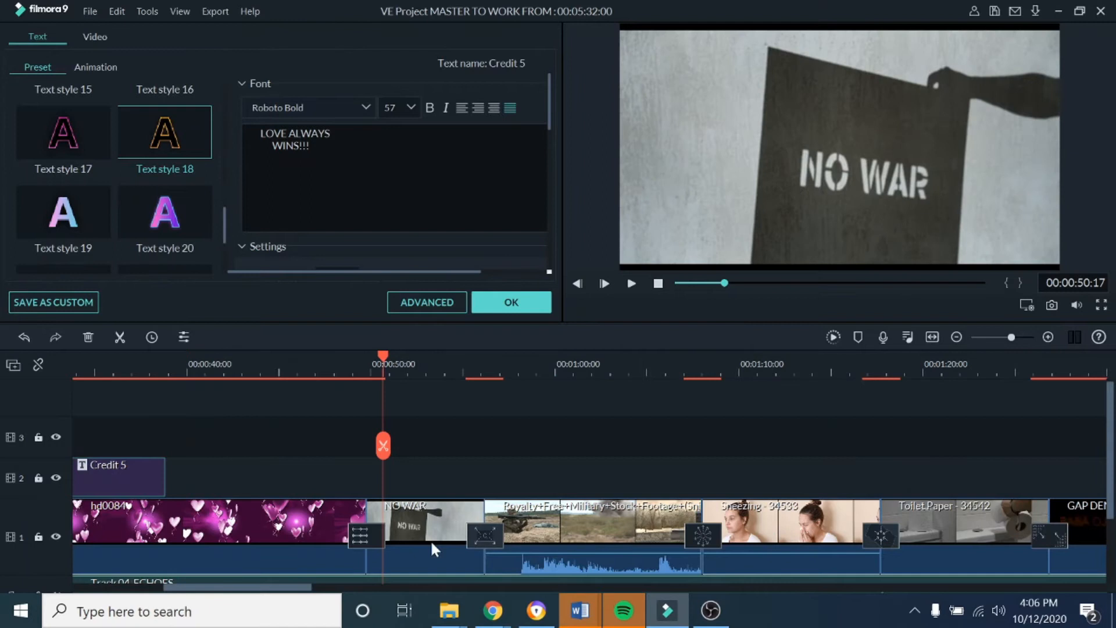
{"action": "left_click_drag", "start_coordinate": [383, 358], "coordinate": [402, 359]}
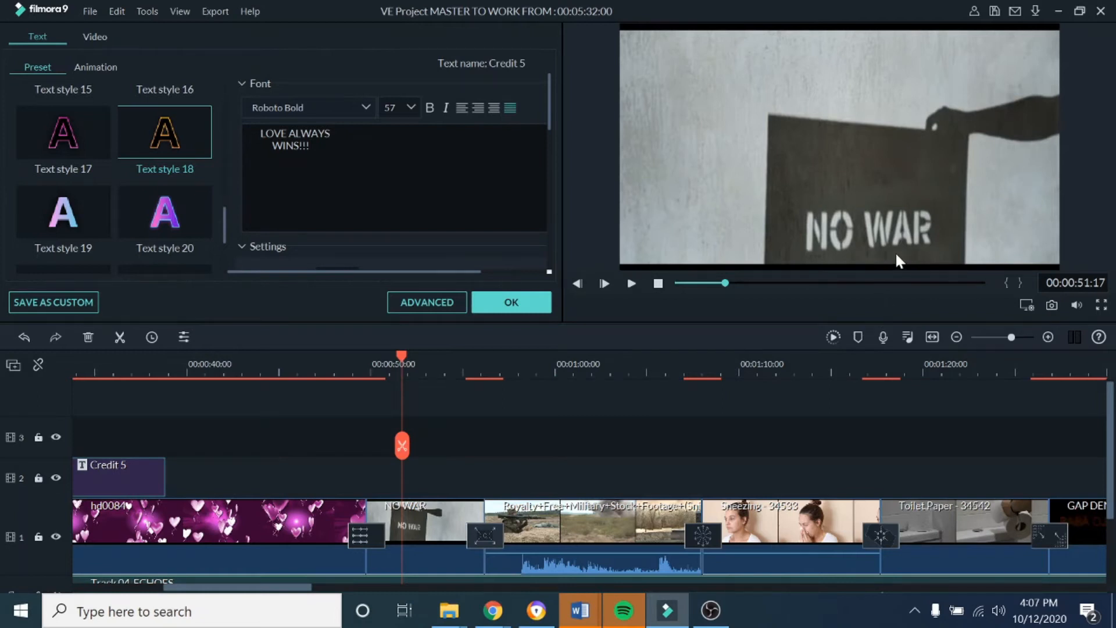
{"action": "left_click", "coordinate": [811, 230]}
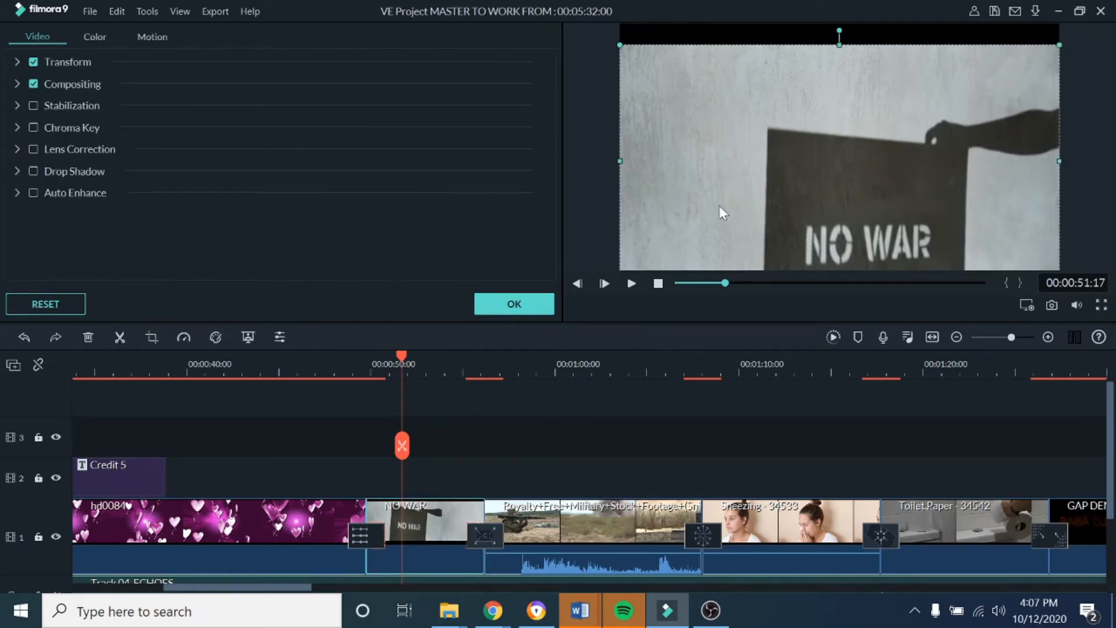
{"action": "left_click", "coordinate": [27, 342]}
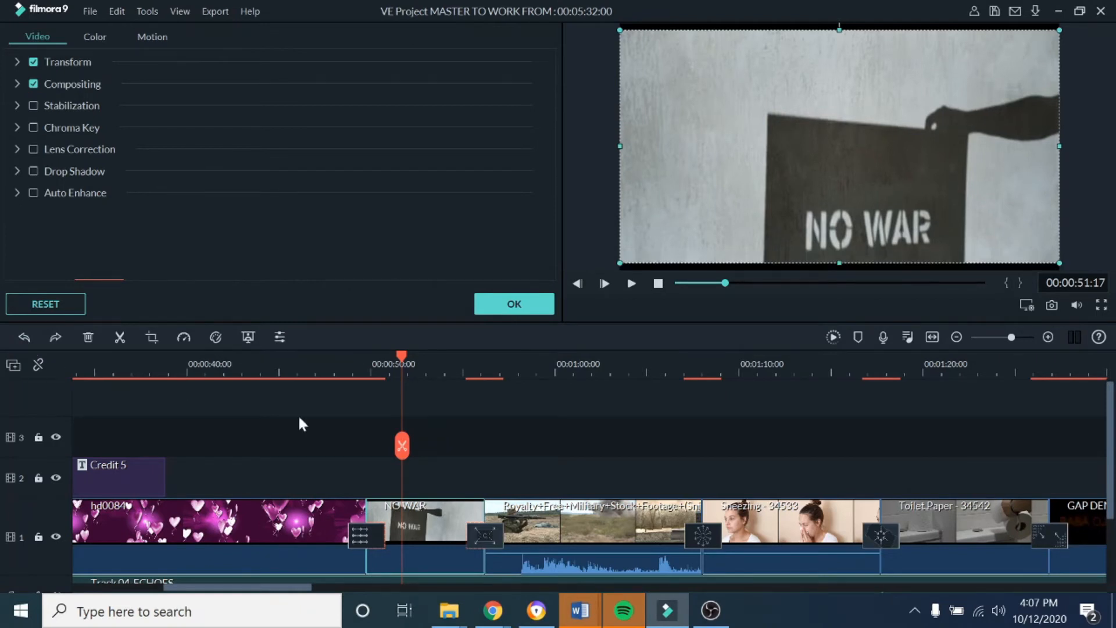
Step: Position the playhead frame by frame at 00:00:58:03, where the weapon fires in the military stock footage
{"action": "left_click_drag", "start_coordinate": [404, 356], "coordinate": [517, 354]}
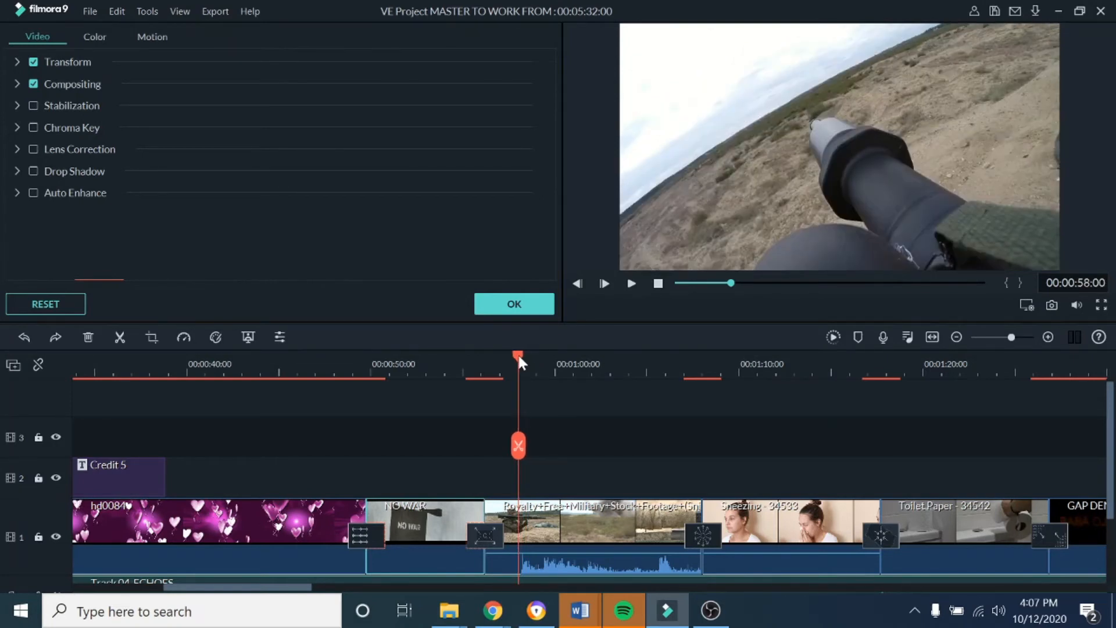
{"action": "left_click", "coordinate": [605, 284]}
{"action": "left_click", "coordinate": [605, 284]}
{"action": "left_click", "coordinate": [605, 283]}
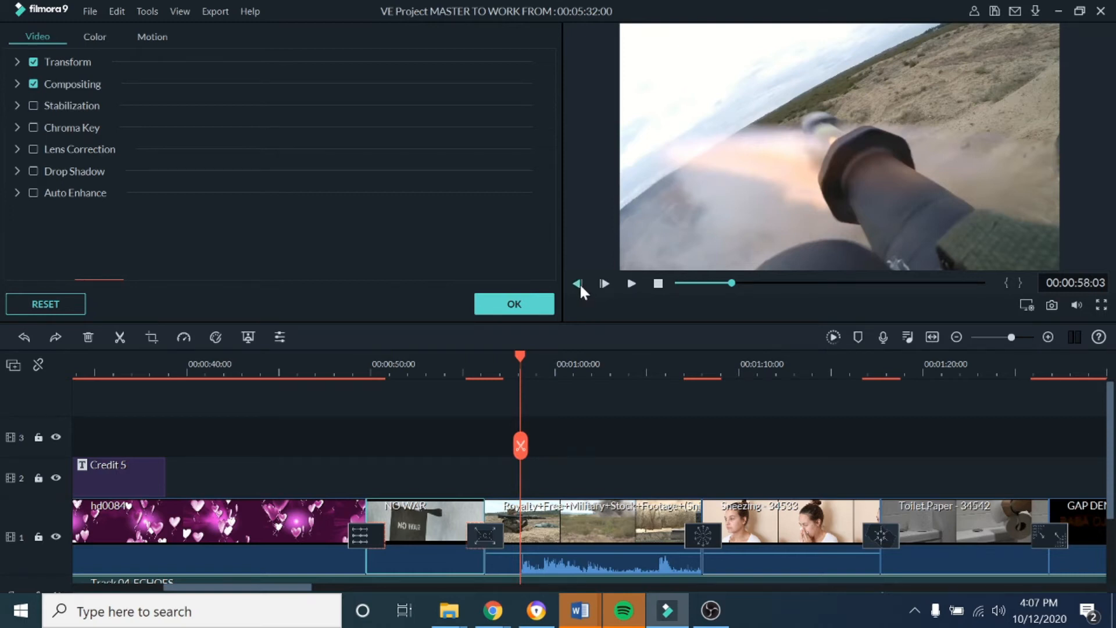
{"action": "left_click", "coordinate": [580, 284]}
{"action": "left_click", "coordinate": [604, 284]}
{"action": "left_click", "coordinate": [579, 284]}
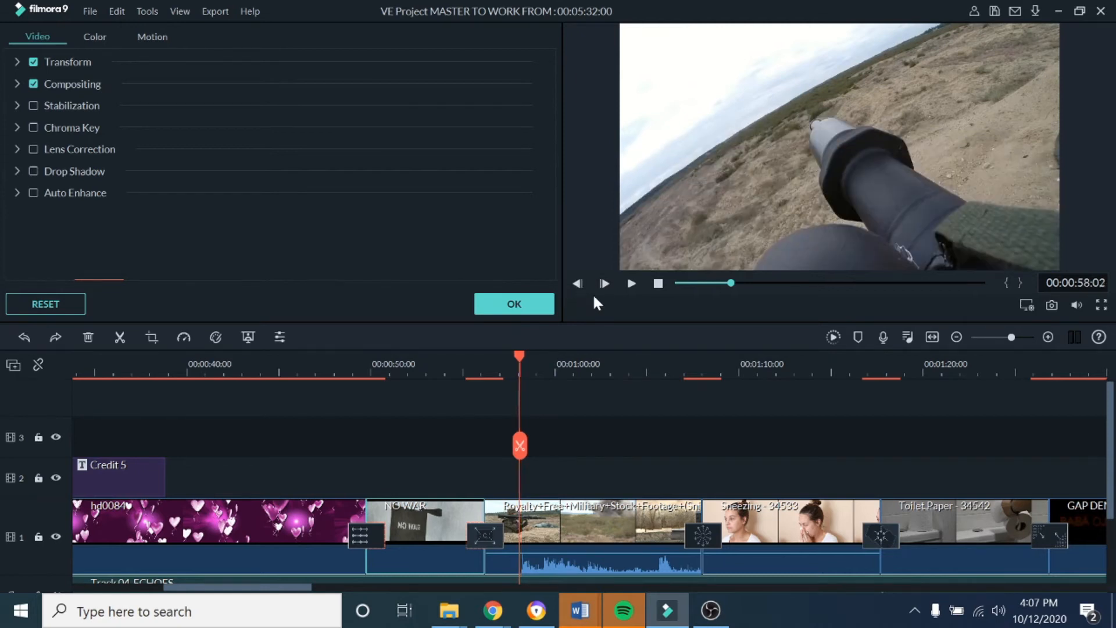
{"action": "left_click", "coordinate": [605, 284]}
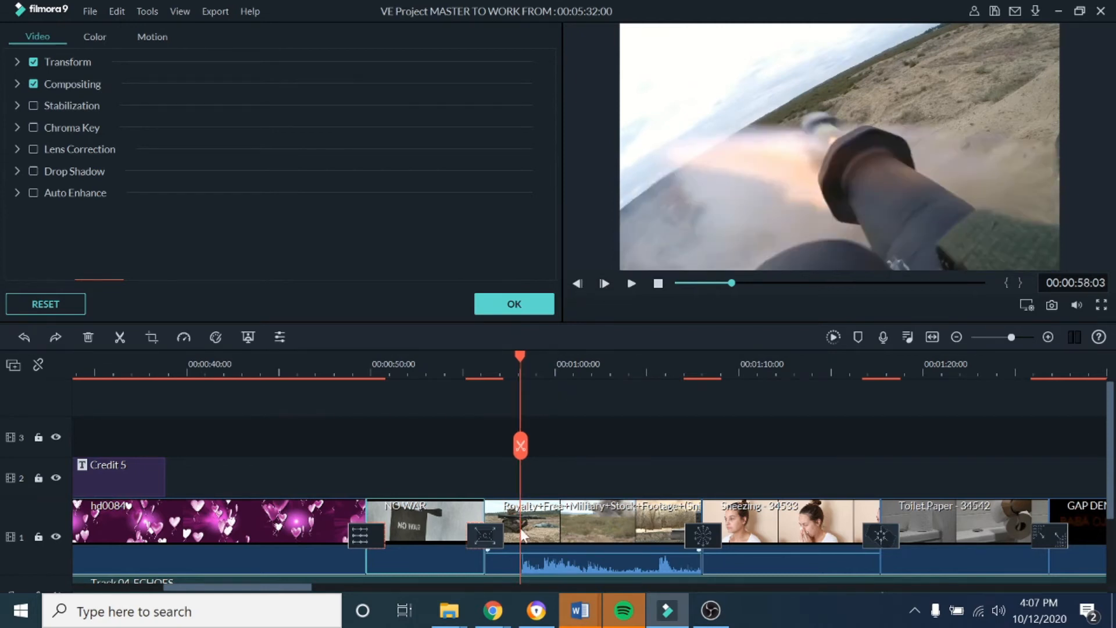
Step: Preview the New LowerThirds 5 title from the library and add it to track 2 at 00:00:58:03
{"action": "left_click", "coordinate": [521, 305]}
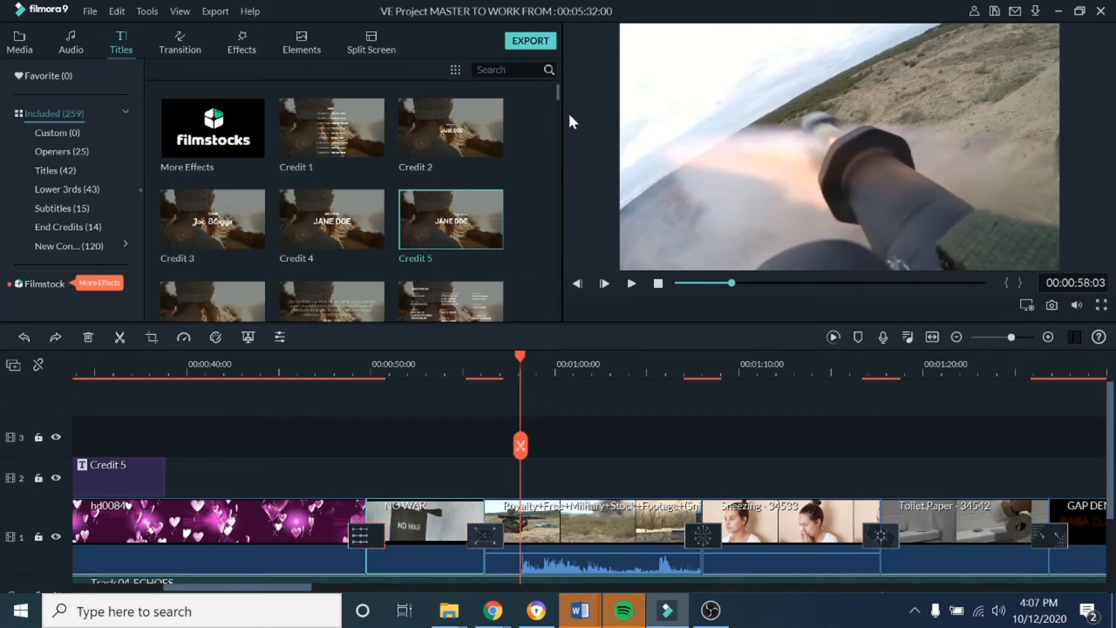
{"action": "left_click_drag", "start_coordinate": [557, 92], "coordinate": [579, 177]}
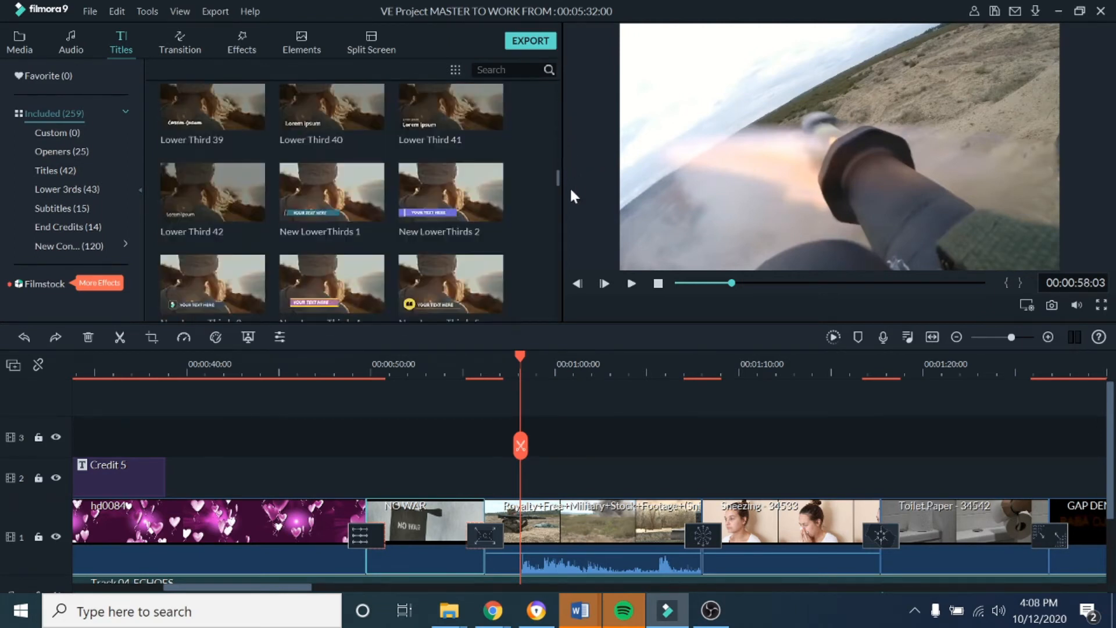
{"action": "left_click", "coordinate": [484, 299]}
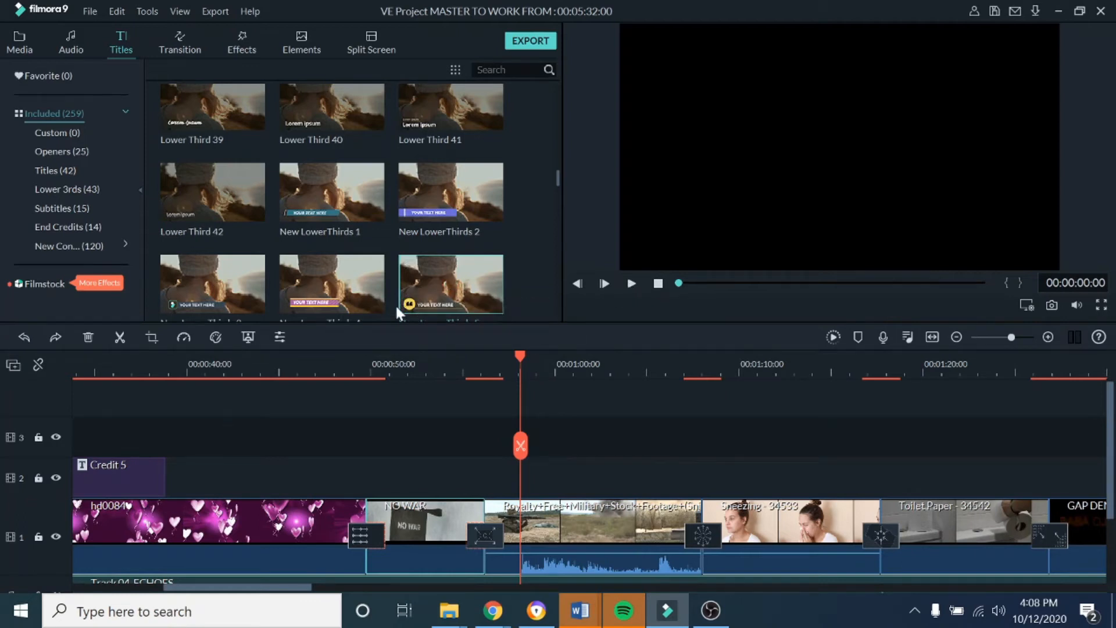
{"action": "left_click", "coordinate": [630, 283]}
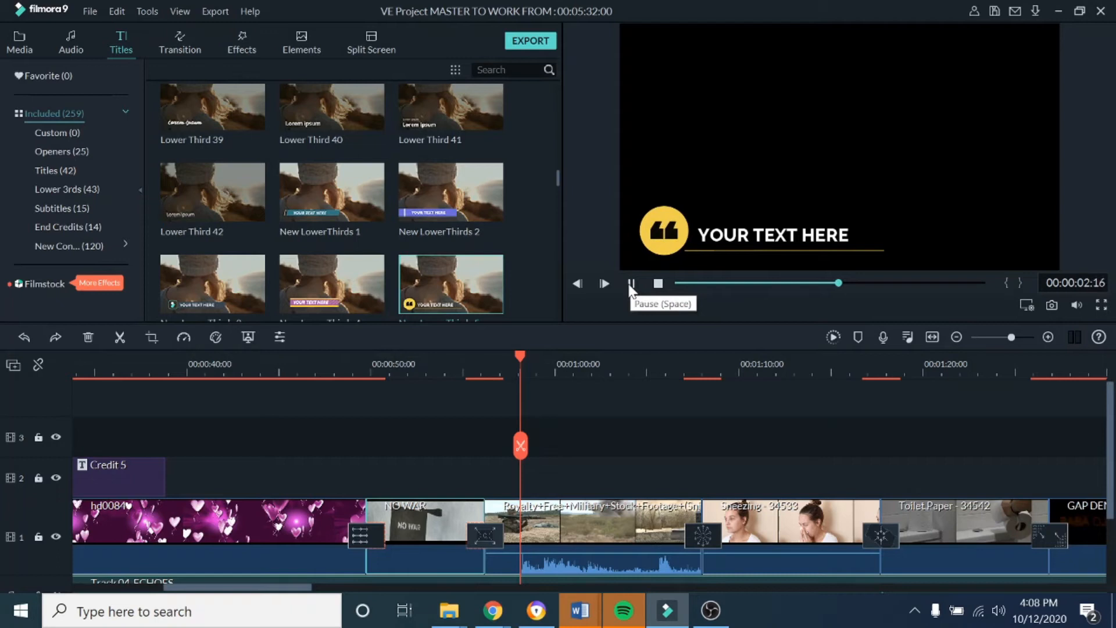
{"action": "left_click", "coordinate": [630, 284]}
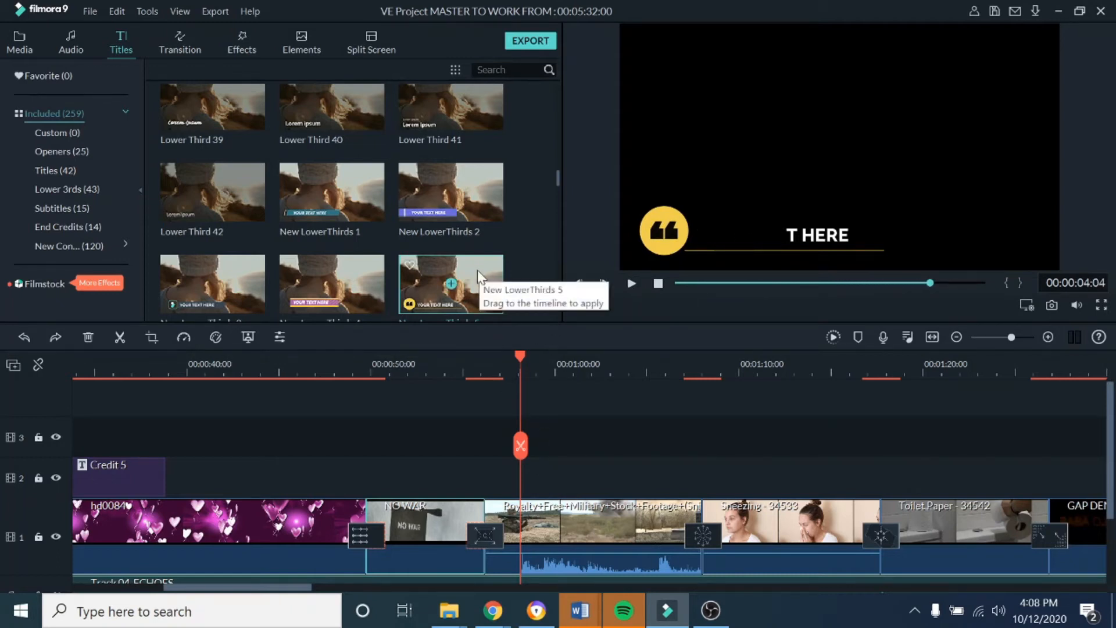
{"action": "left_click_drag", "start_coordinate": [479, 274], "coordinate": [535, 499]}
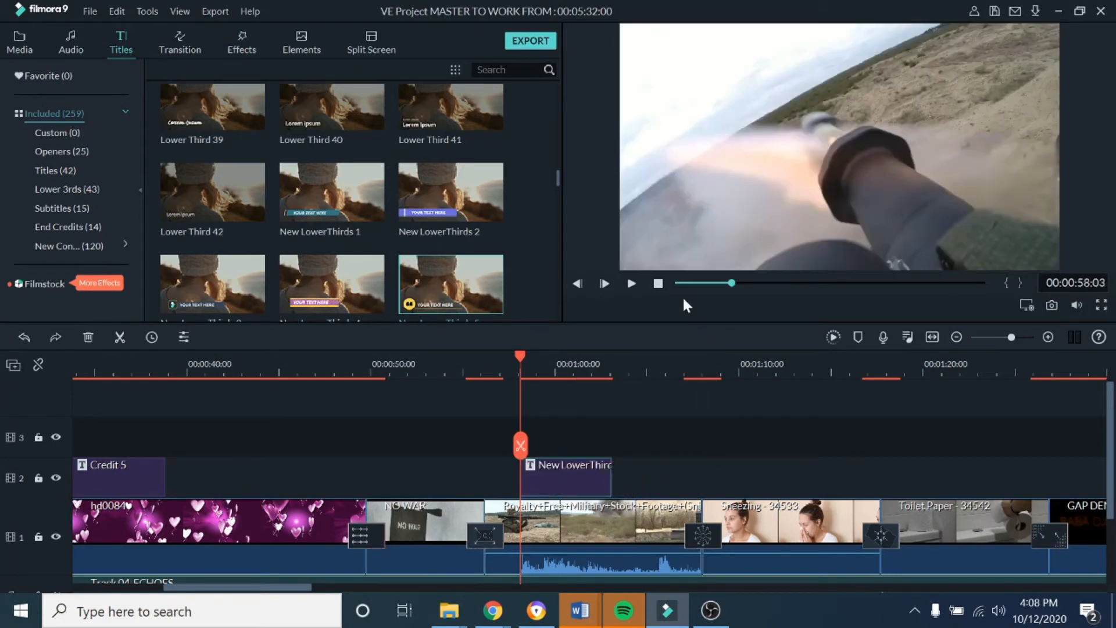
Step: Play the military footage from just before the new lower third to 00:00:59:20 to preview the title over the explosion
{"action": "left_click_drag", "start_coordinate": [519, 356], "coordinate": [501, 356]}
{"action": "left_click", "coordinate": [630, 284]}
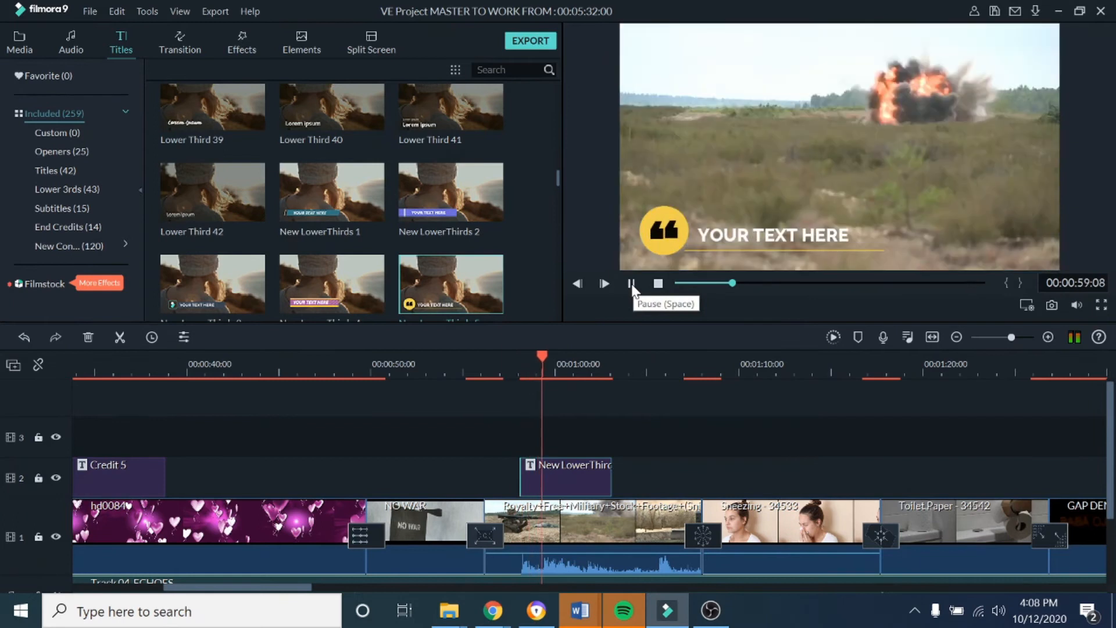
{"action": "left_click", "coordinate": [631, 284]}
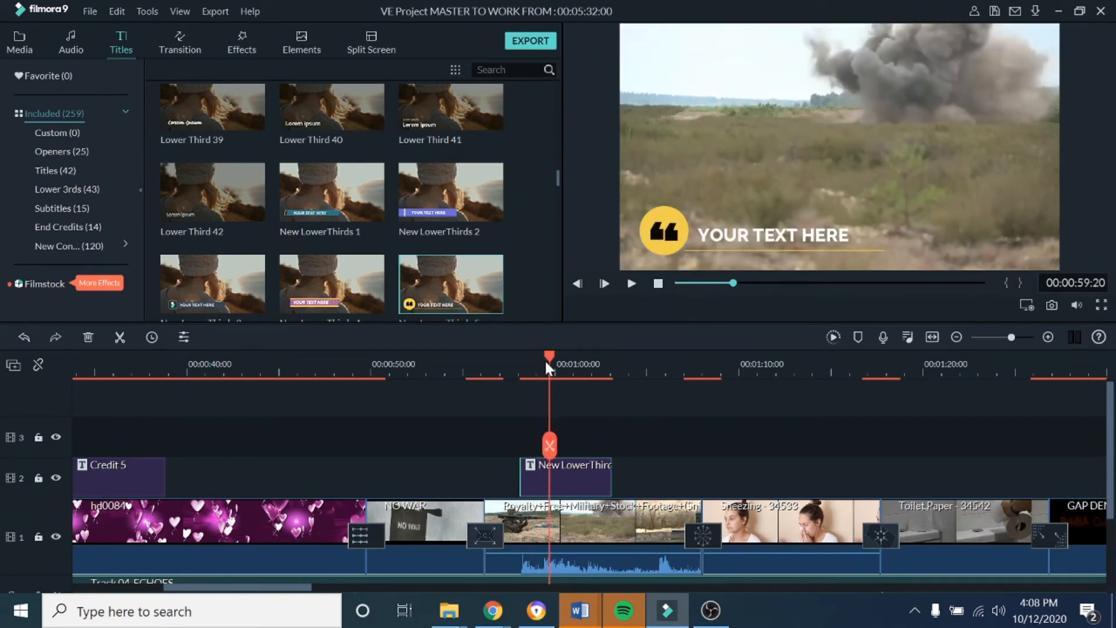
Step: Move the New LowerThirds 5 title on track 2 so that it starts at 00:00:58:01
{"action": "left_click_drag", "start_coordinate": [548, 355], "coordinate": [521, 355]}
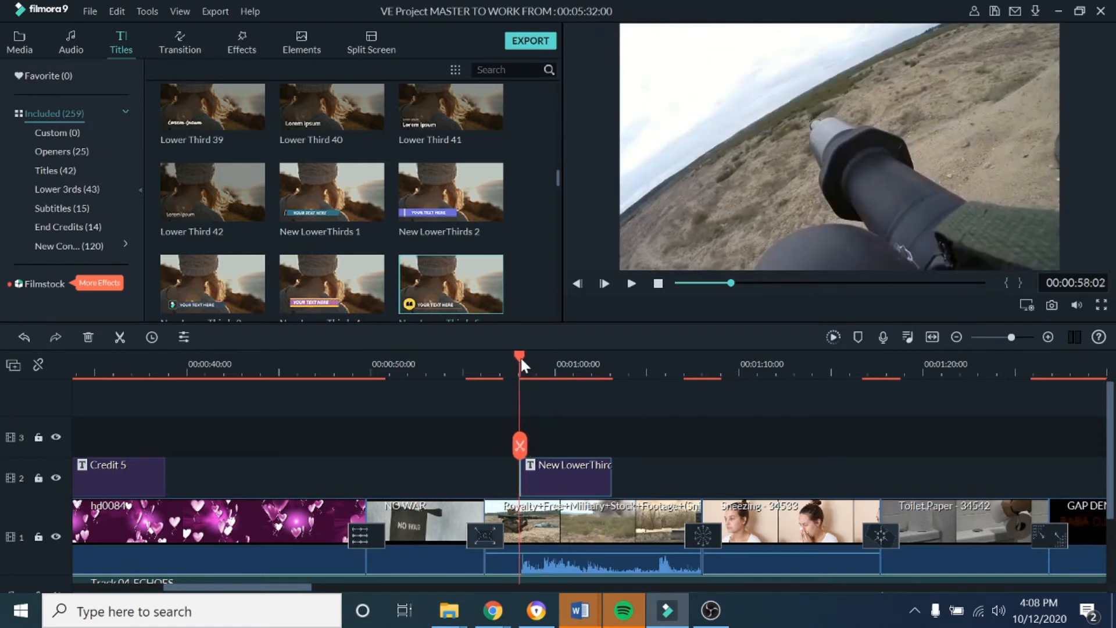
{"action": "left_click", "coordinate": [579, 284]}
{"action": "left_click", "coordinate": [578, 283]}
{"action": "left_click_drag", "start_coordinate": [583, 369], "coordinate": [825, 366]}
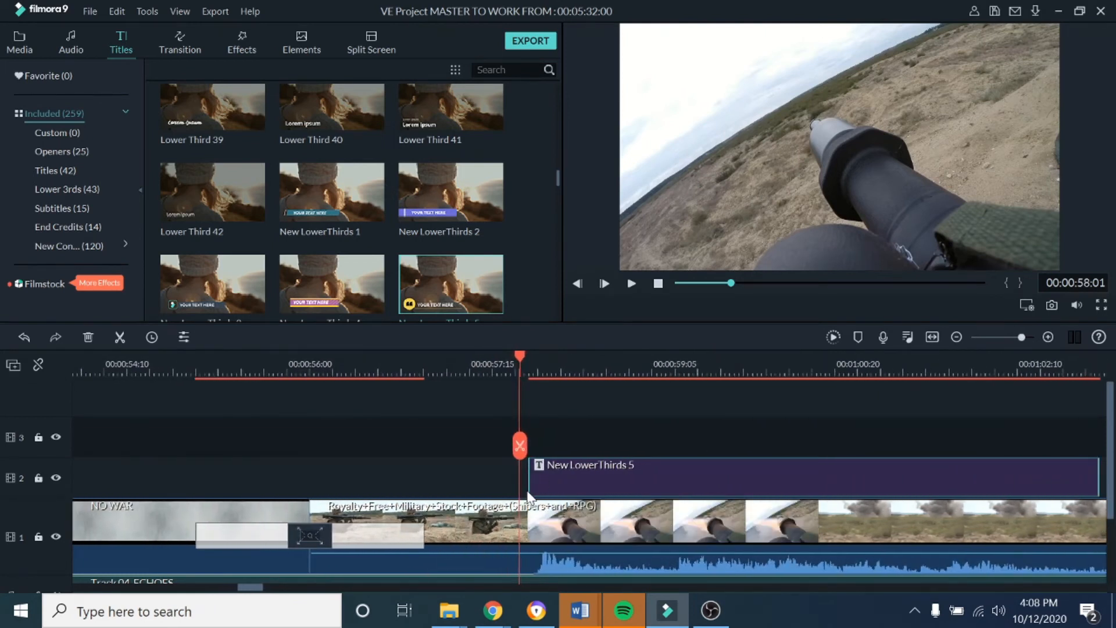
{"action": "left_click_drag", "start_coordinate": [556, 481], "coordinate": [542, 483]}
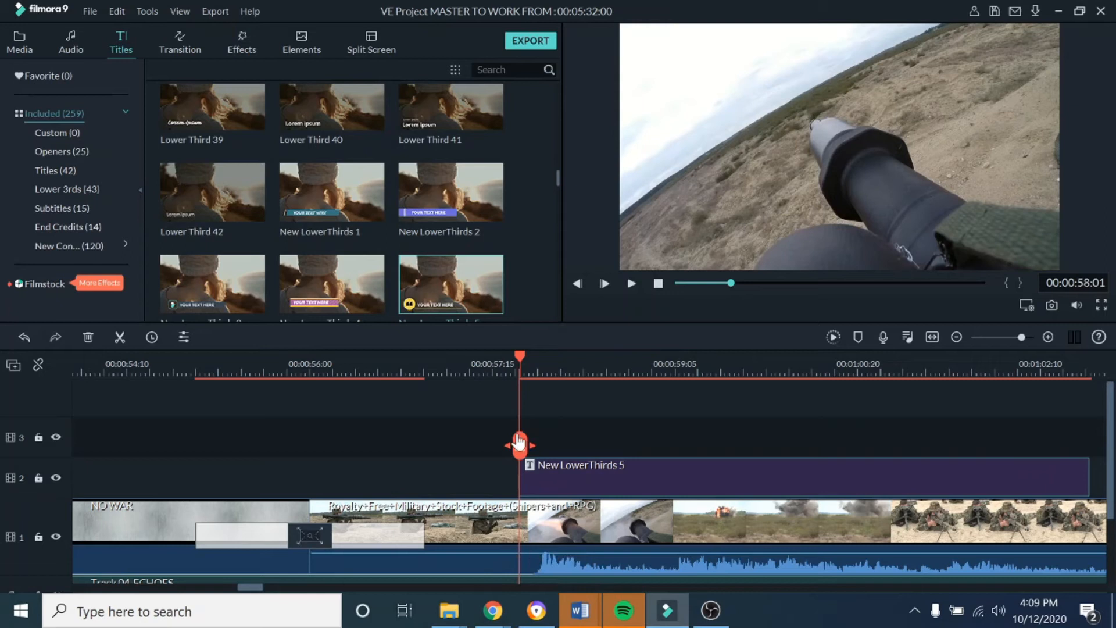
Step: Replace the placeholder text of the New LowerThirds 5 title with "BOOOOOOOMMMMMM!!!!"
{"action": "double_click", "coordinate": [571, 480]}
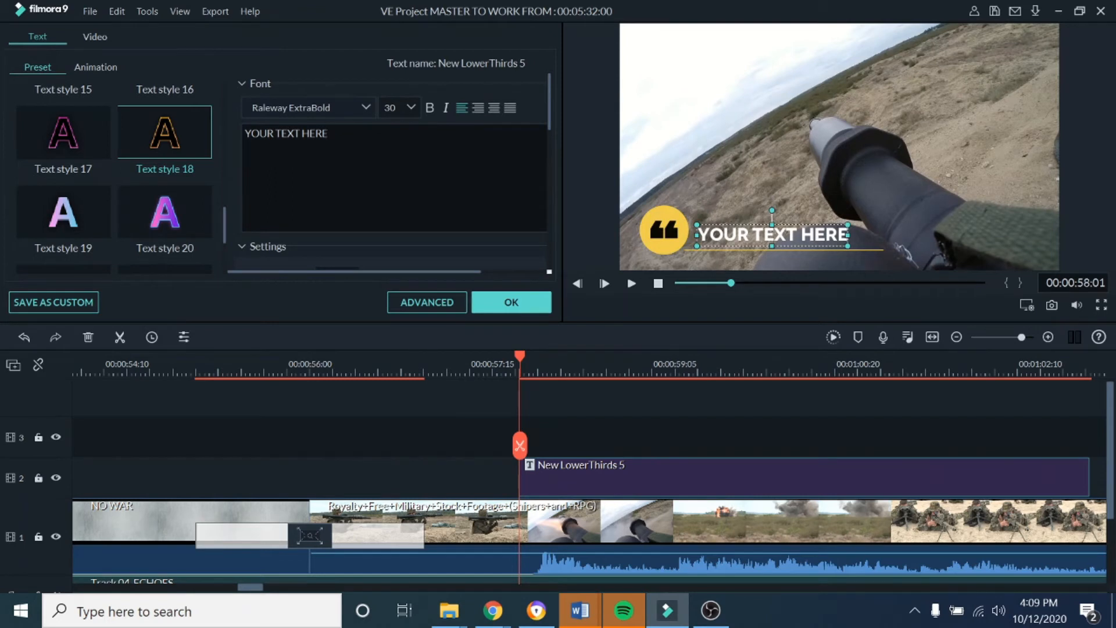
{"action": "key", "text": "BackSpace"}
{"action": "key", "text": "BackSpace"}
{"action": "key", "text": "BackSpace"}
{"action": "key", "text": "BackSpace"}
{"action": "key", "text": "BackSpace"}
{"action": "key", "text": "BackSpace"}
{"action": "key", "text": "BackSpace"}
{"action": "key", "text": "BackSpace"}
{"action": "key", "text": "BackSpace"}
{"action": "key", "text": "BackSpace"}
{"action": "key", "text": "BackSpace"}
{"action": "key", "text": "BackSpace"}
{"action": "key", "text": "BackSpace"}
{"action": "key", "text": "BackSpace"}
{"action": "type", "text": "OOO"}
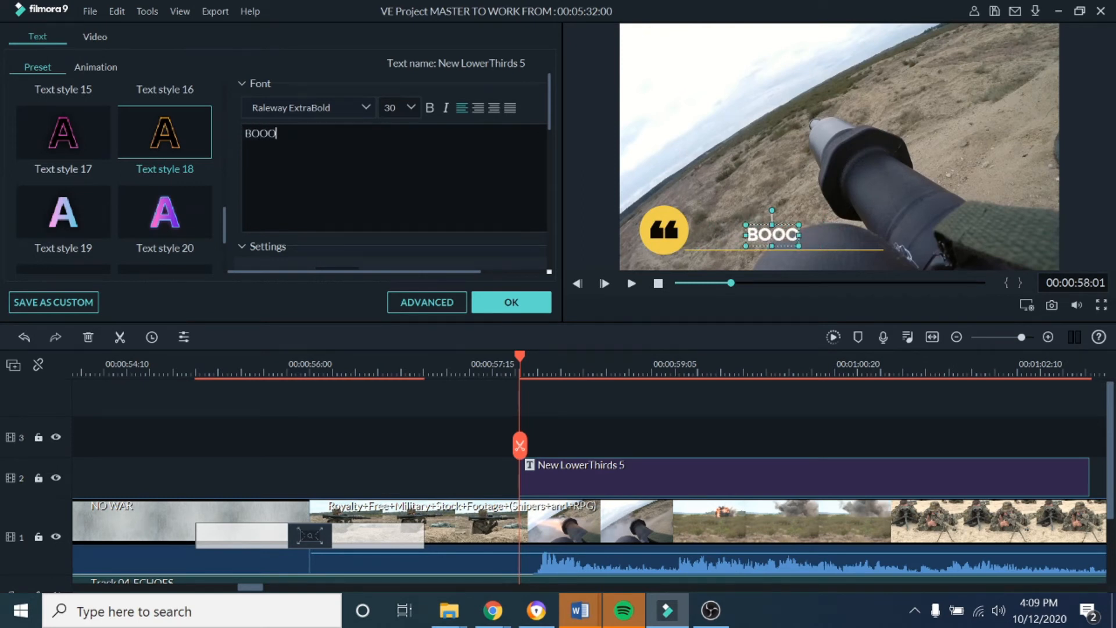
{"action": "type", "text": "OOOOM"}
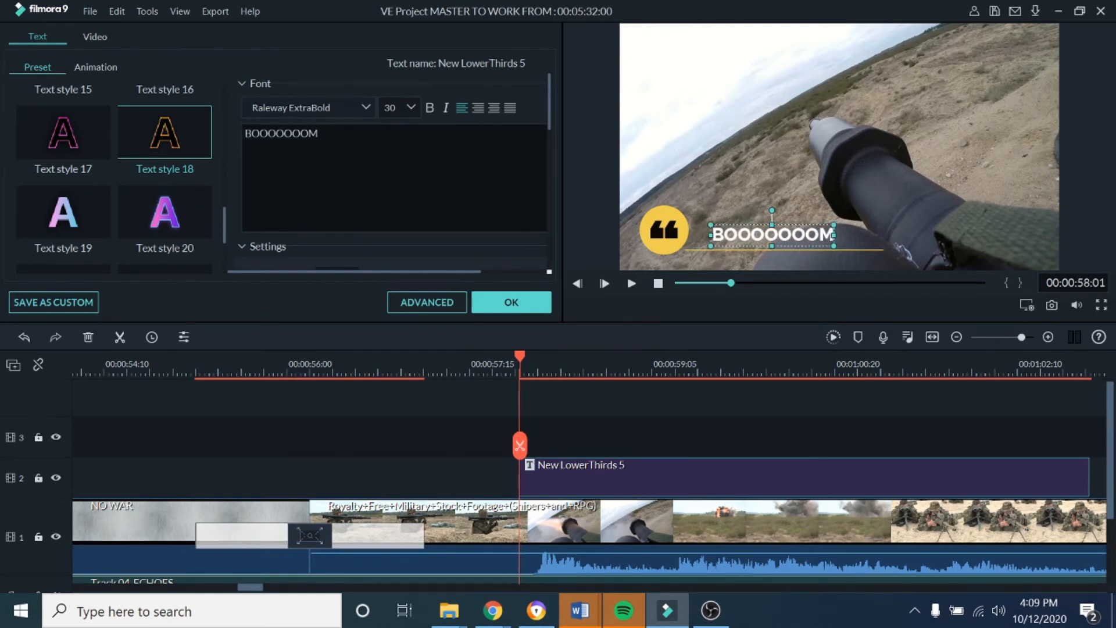
{"action": "type", "text": "MMMMM"}
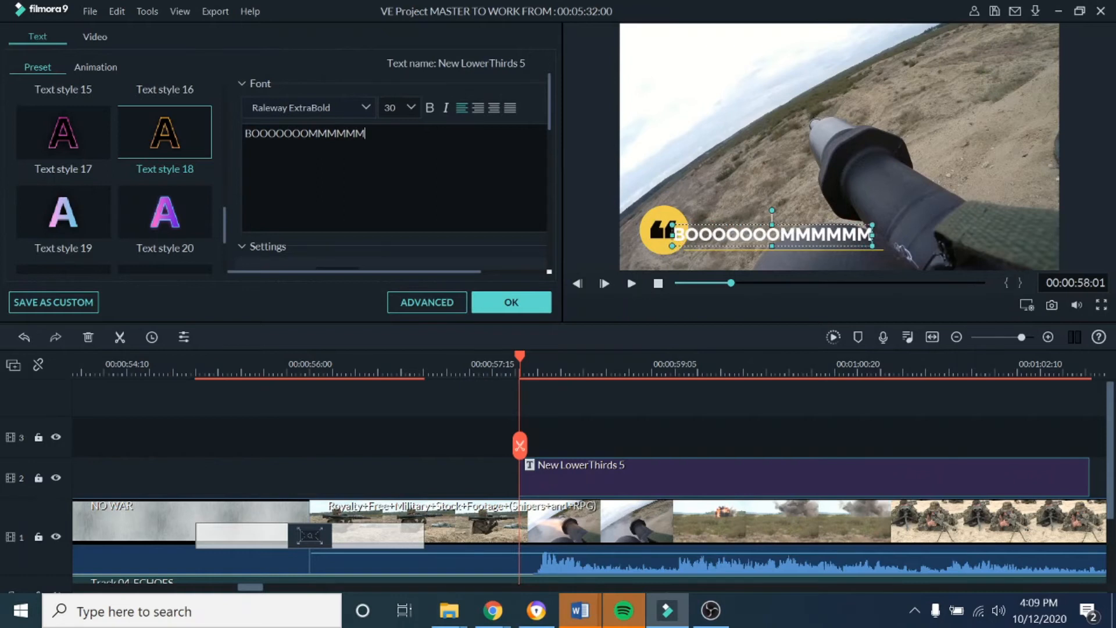
{"action": "type", "text": "!!!!"}
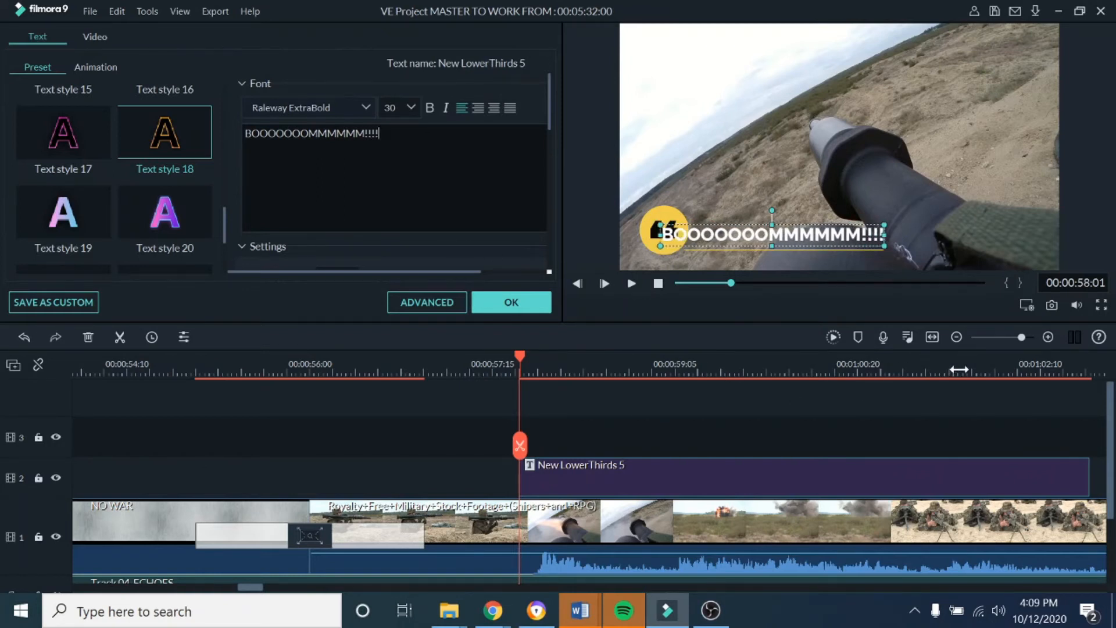
Step: Play the timeline from 00:00:57:13 to 00:00:59:17 to preview the edited lower third over the military footage
{"action": "left_click_drag", "start_coordinate": [940, 367], "coordinate": [708, 369]}
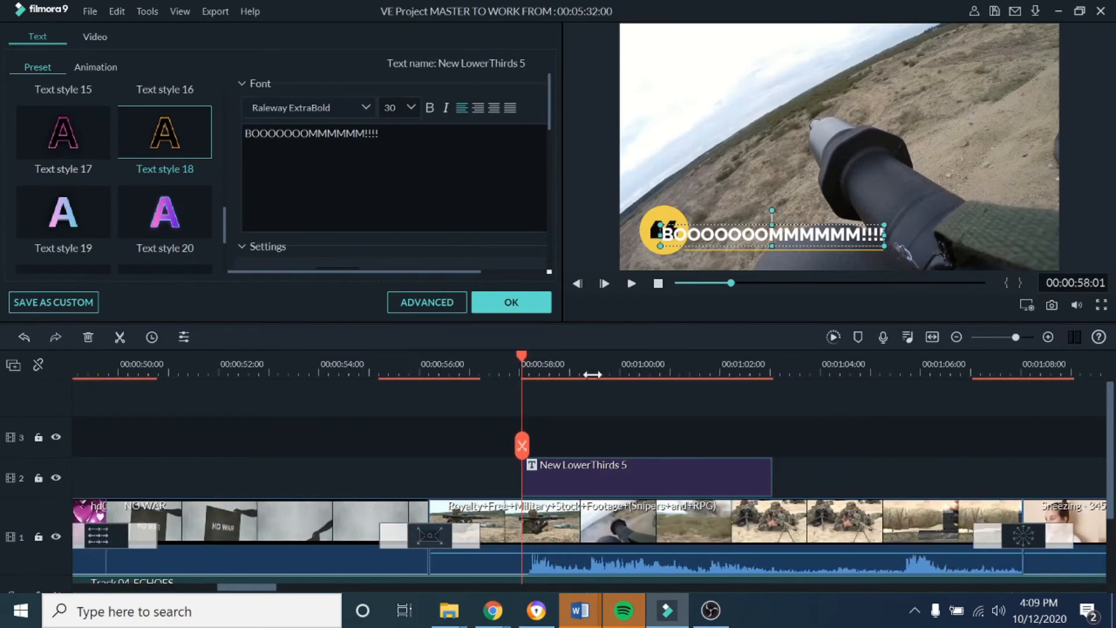
{"action": "left_click_drag", "start_coordinate": [522, 357], "coordinate": [495, 357]}
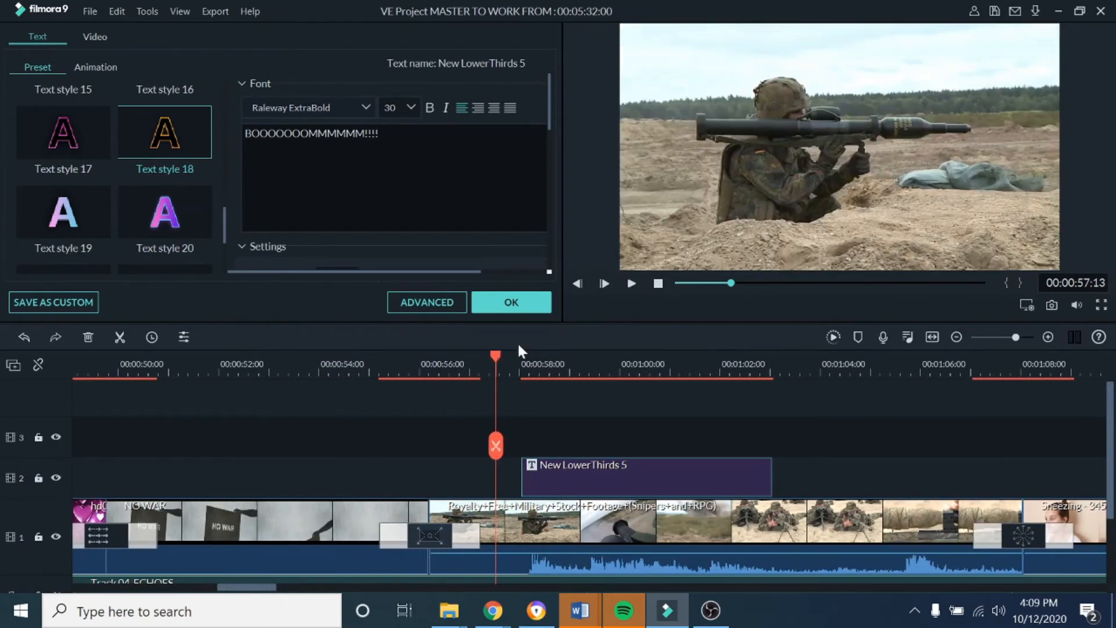
{"action": "left_click", "coordinate": [631, 285]}
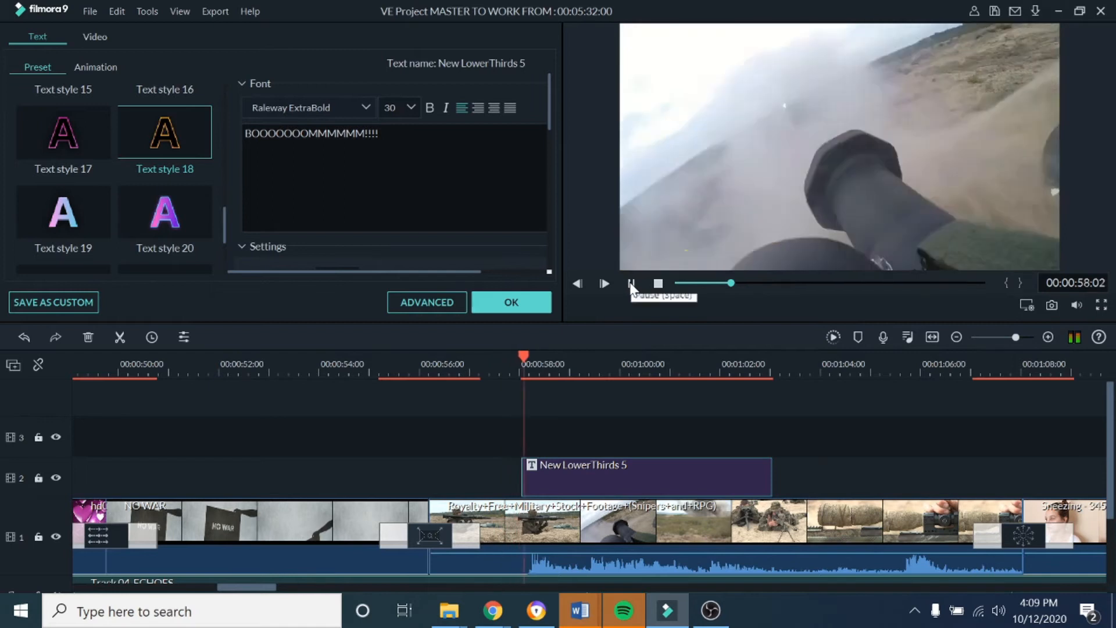
{"action": "left_click", "coordinate": [631, 285]}
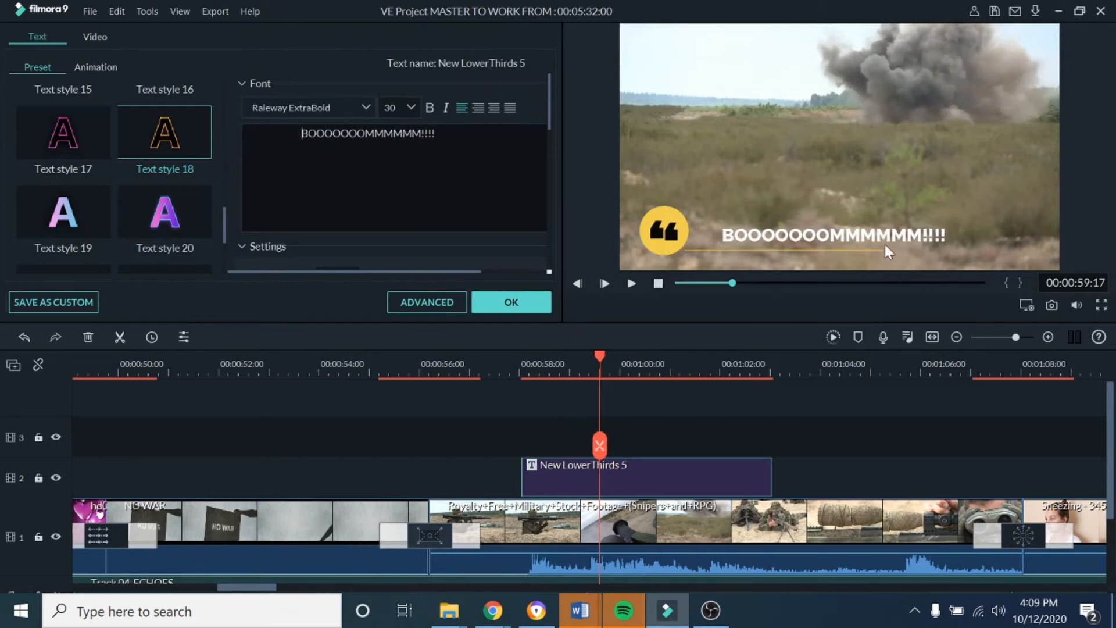
Step: Widen the yellow quote graphic of the New LowerThirds 5 title to the right so its line spans the whole "BOOOOOOOMMMMMM!!!!" text
{"action": "left_click", "coordinate": [689, 243]}
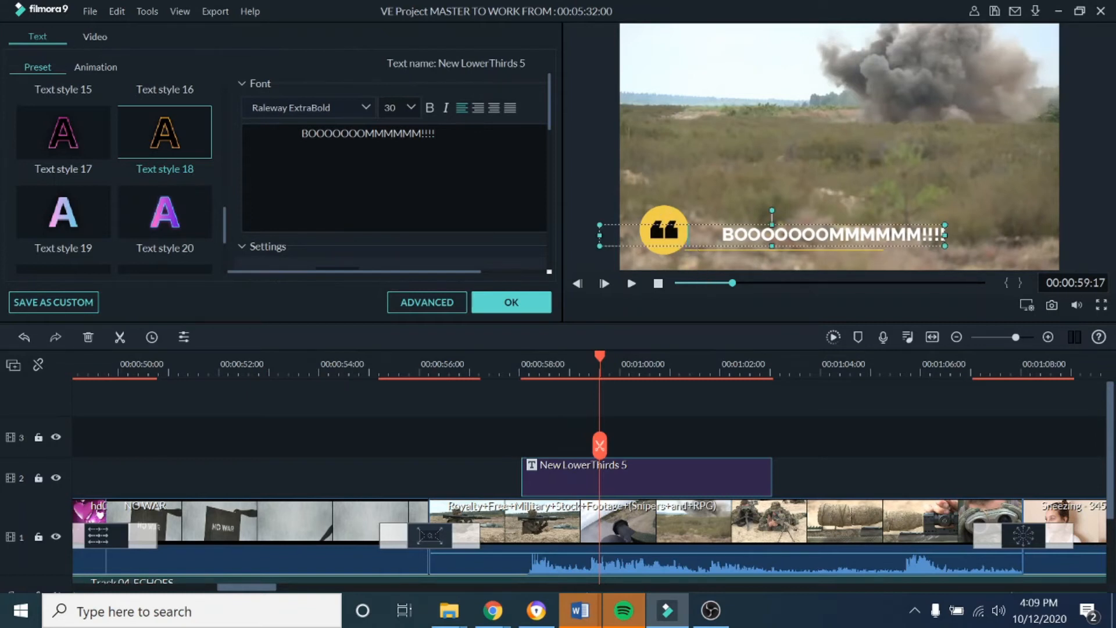
{"action": "left_click", "coordinate": [672, 223]}
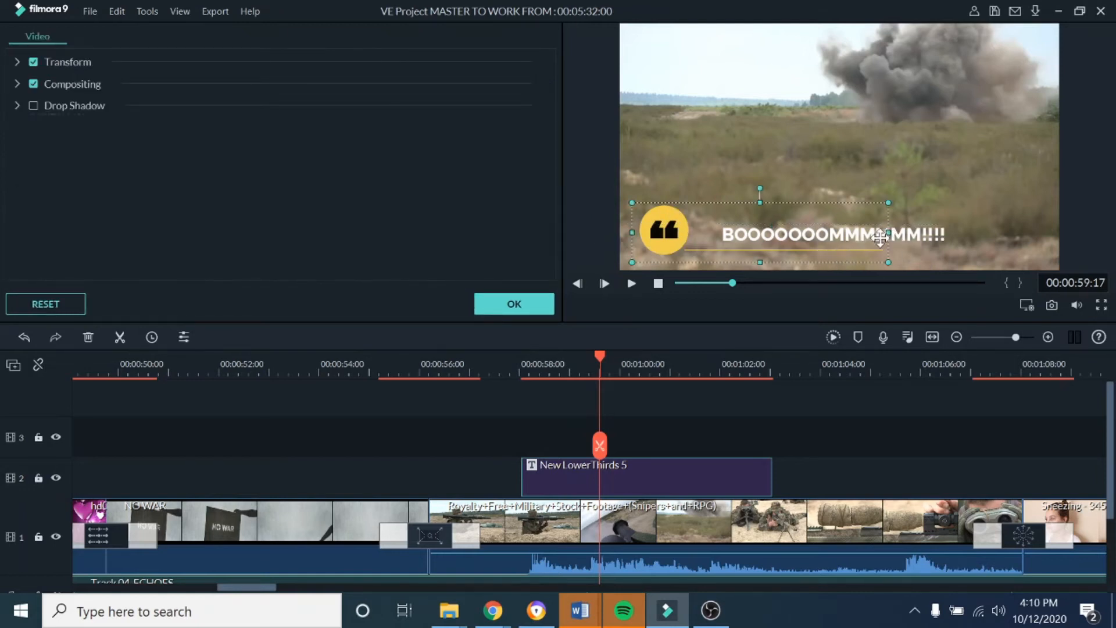
{"action": "left_click_drag", "start_coordinate": [888, 232], "coordinate": [981, 232]}
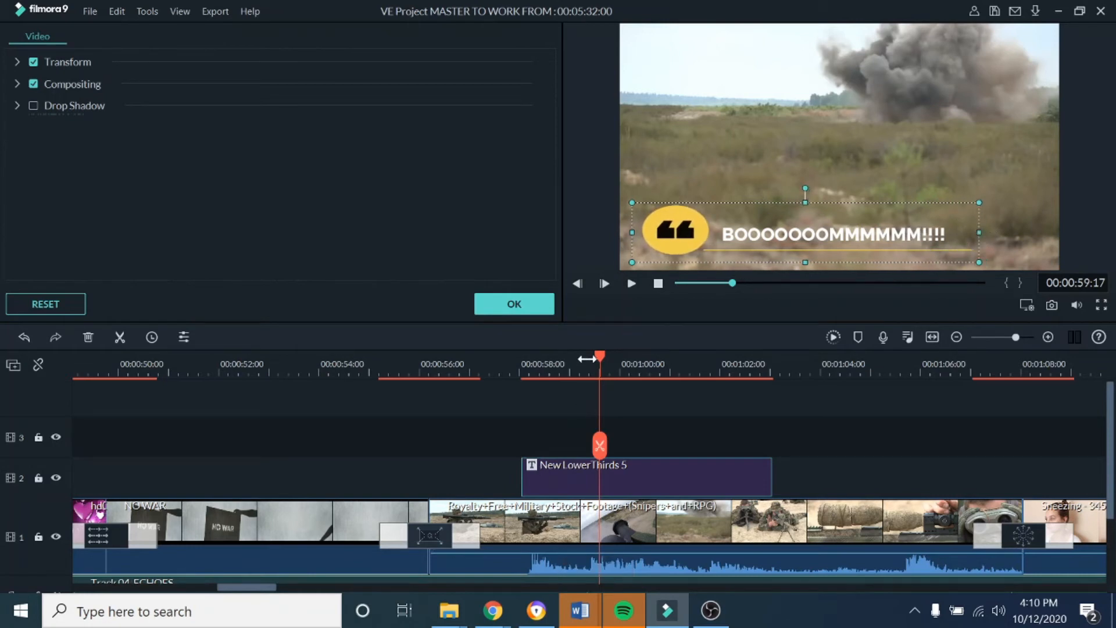
Step: Play the military footage from 00:00:57:13 to 00:01:00:18 to check the stretched lower third against the explosion
{"action": "left_click_drag", "start_coordinate": [599, 359], "coordinate": [495, 375]}
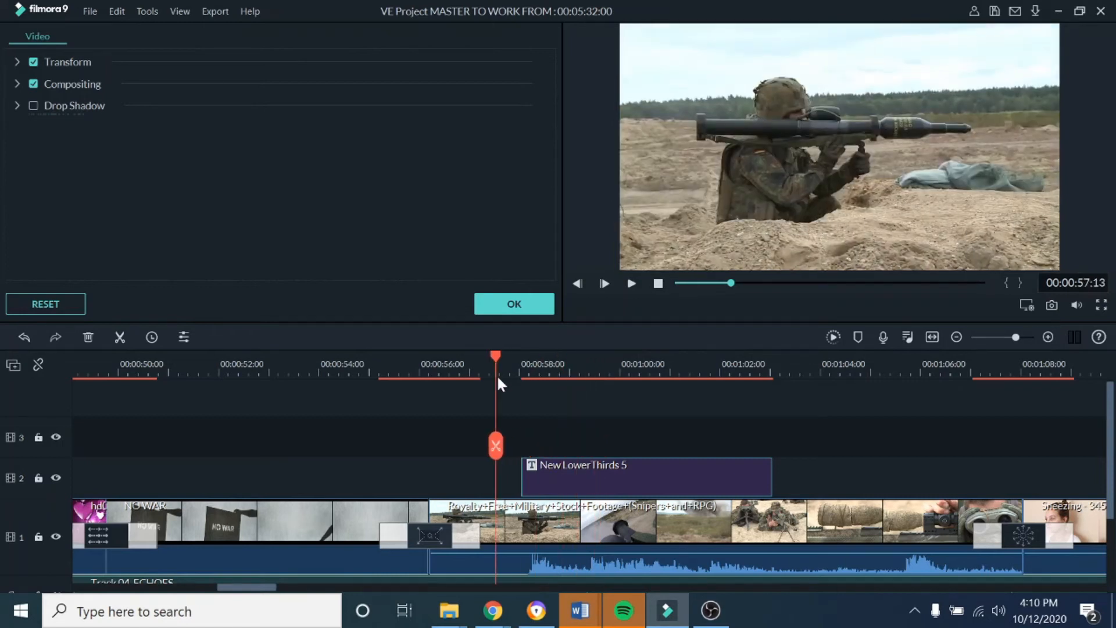
{"action": "left_click", "coordinate": [630, 283]}
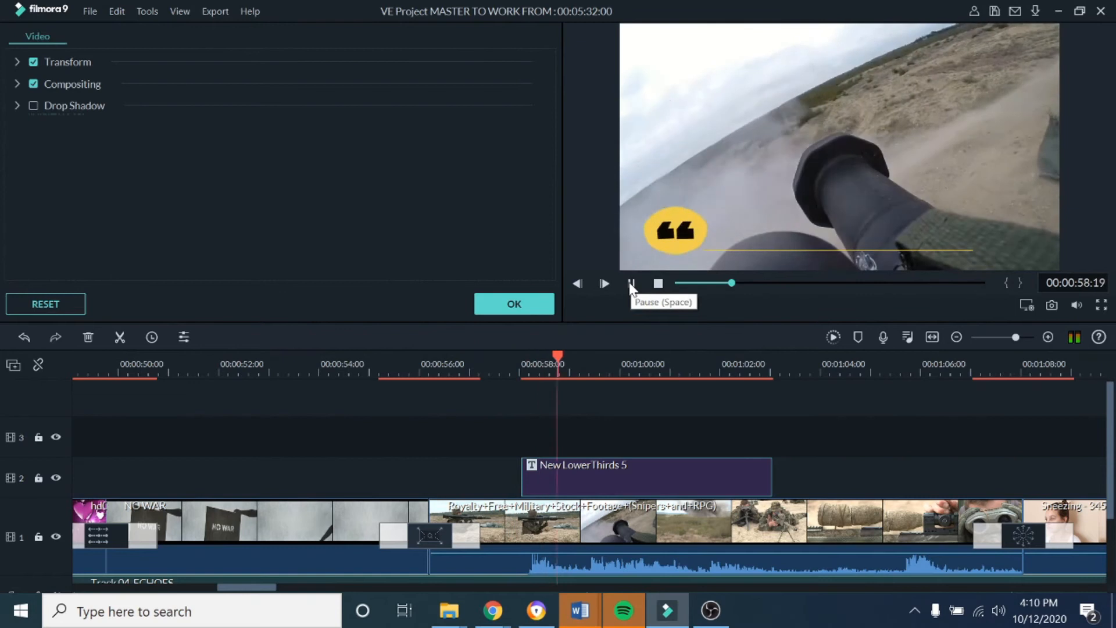
{"action": "left_click", "coordinate": [630, 284]}
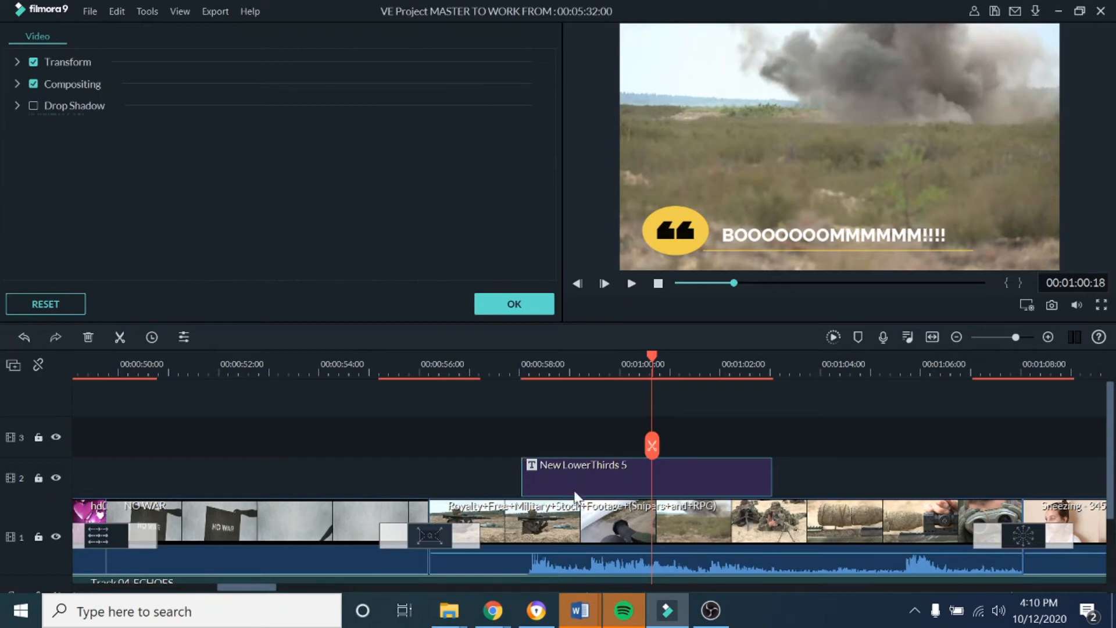
Step: Move the New LowerThirds 5 title on track 2 to start at 00:00:57:14 and preview it from 00:00:57:04 to 00:00:59:17
{"action": "left_click_drag", "start_coordinate": [655, 359], "coordinate": [498, 379]}
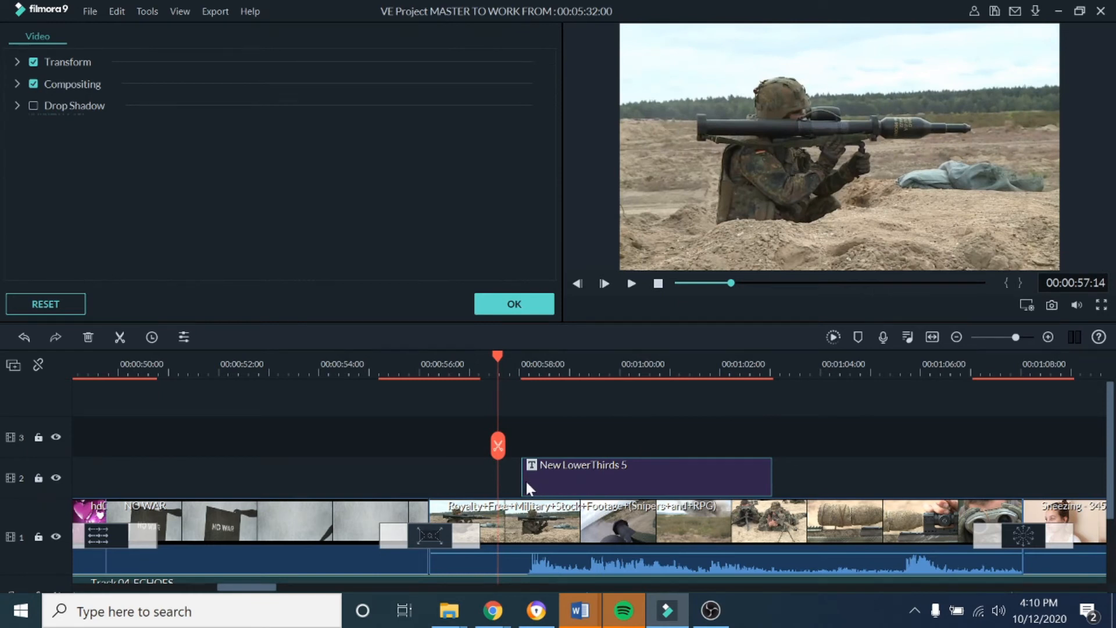
{"action": "left_click_drag", "start_coordinate": [522, 479], "coordinate": [520, 480]}
{"action": "left_click_drag", "start_coordinate": [498, 356], "coordinate": [477, 358]}
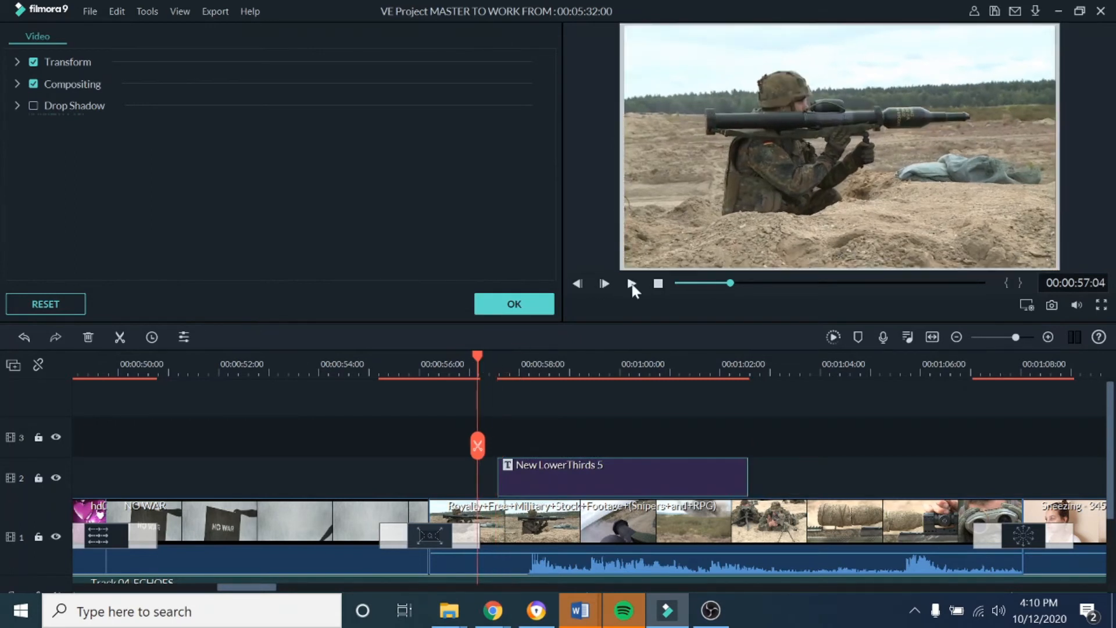
{"action": "left_click", "coordinate": [632, 285]}
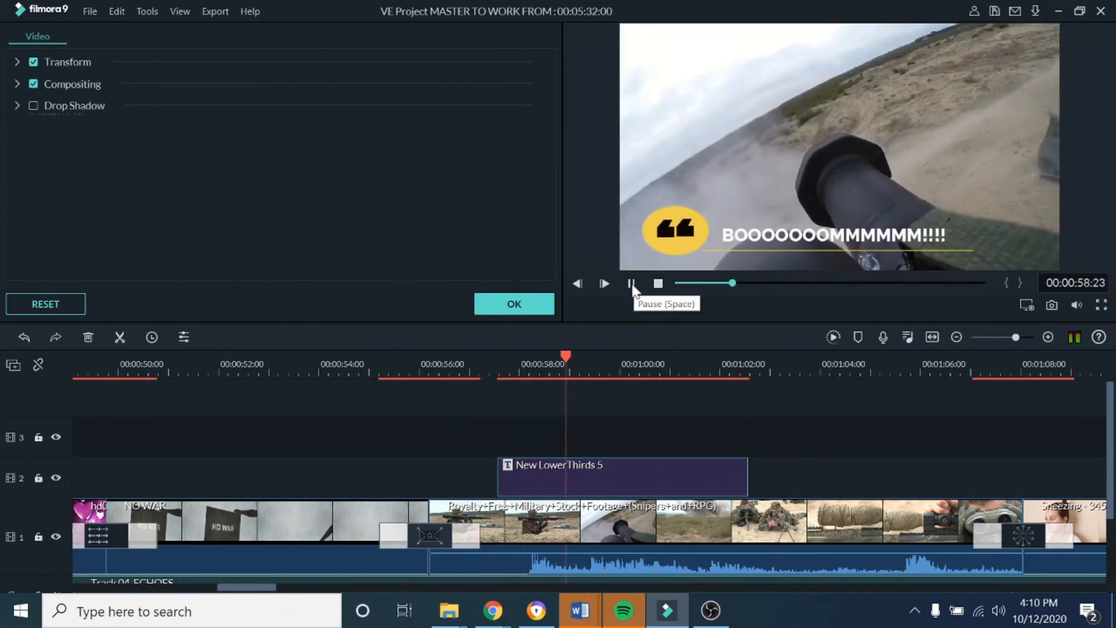
{"action": "left_click", "coordinate": [631, 283]}
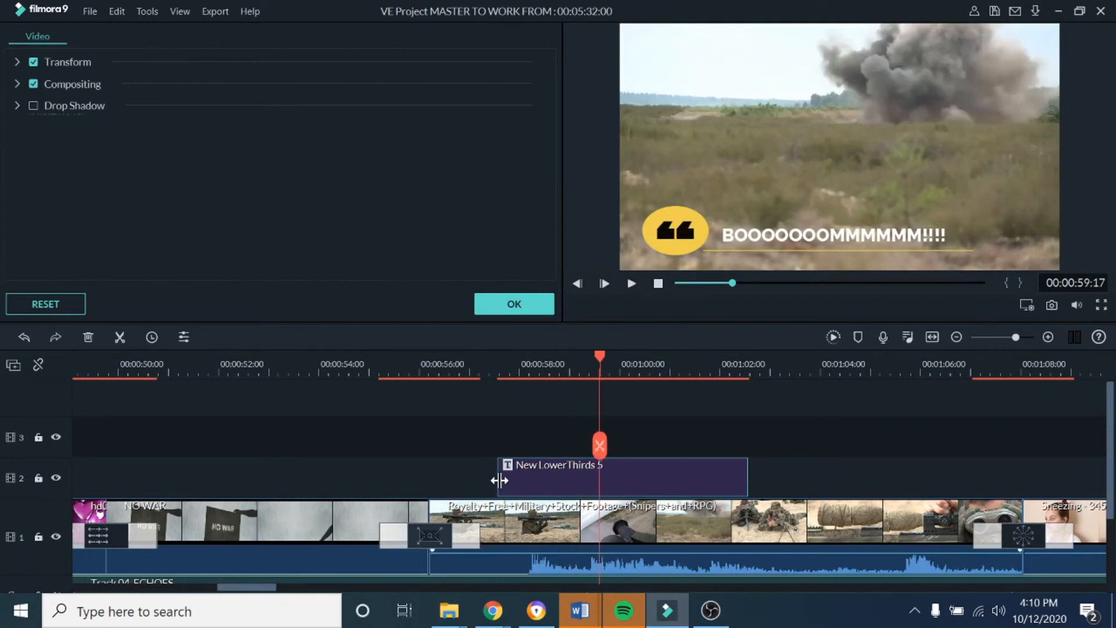
Step: Move the New LowerThirds 5 title to start at about 00:00:57 and play from 00:00:56:05 to check its timing
{"action": "left_click_drag", "start_coordinate": [601, 358], "coordinate": [472, 385]}
{"action": "left_click_drag", "start_coordinate": [514, 476], "coordinate": [494, 480]}
{"action": "left_click_drag", "start_coordinate": [470, 362], "coordinate": [430, 361]}
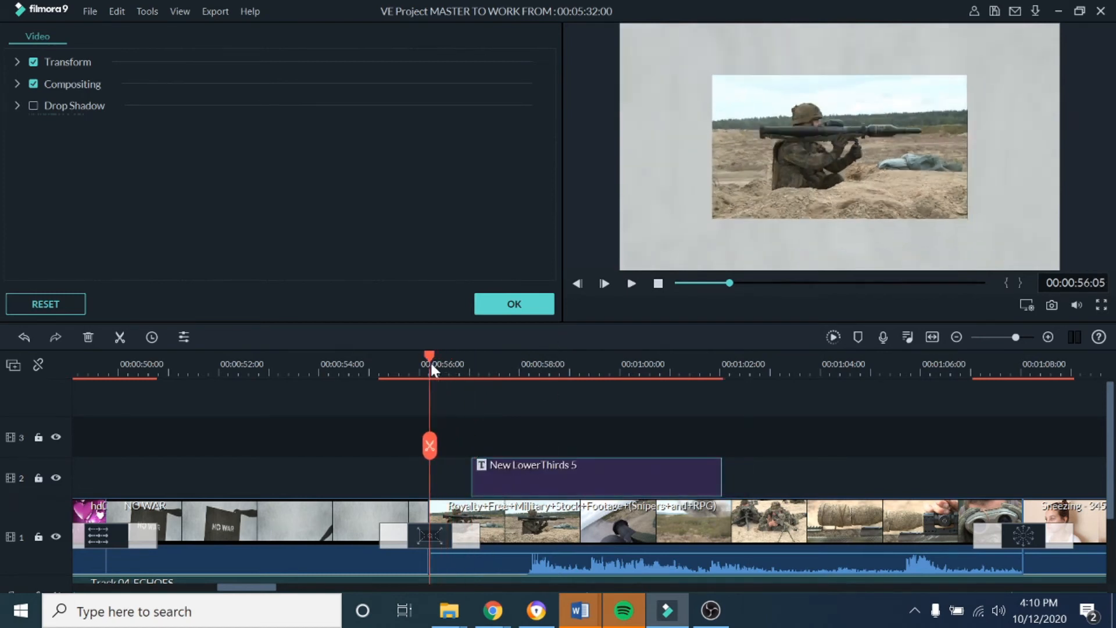
{"action": "left_click", "coordinate": [631, 285]}
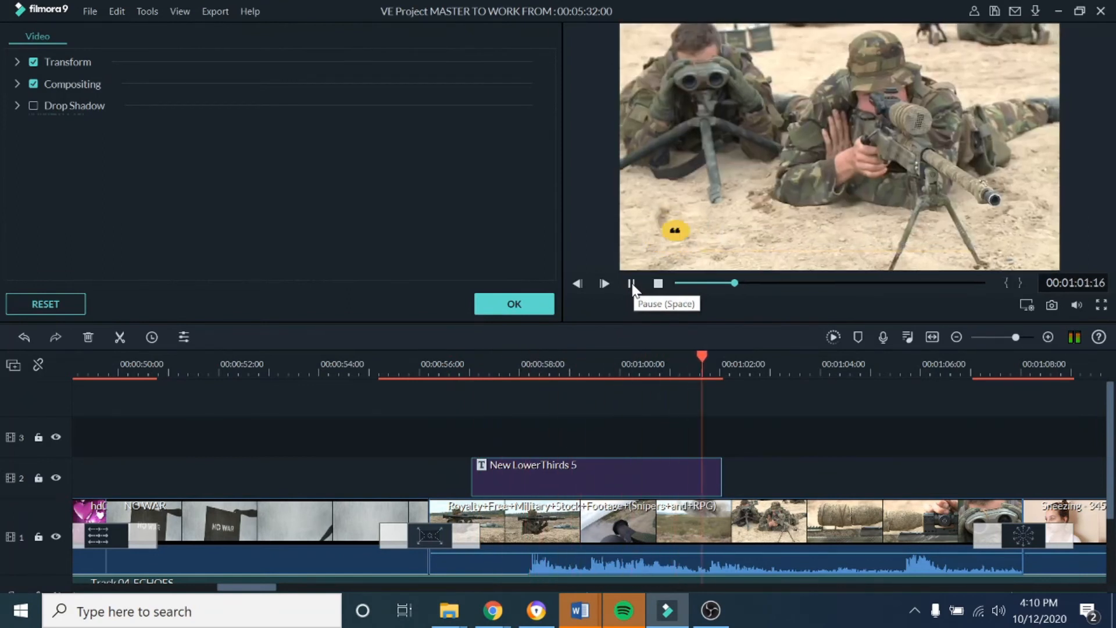
{"action": "left_click", "coordinate": [631, 283]}
Step: Place the playhead at 00:01:10:05 in the sneezing clip, just before the woman sneezes
{"action": "left_click_drag", "start_coordinate": [689, 375], "coordinate": [516, 375]}
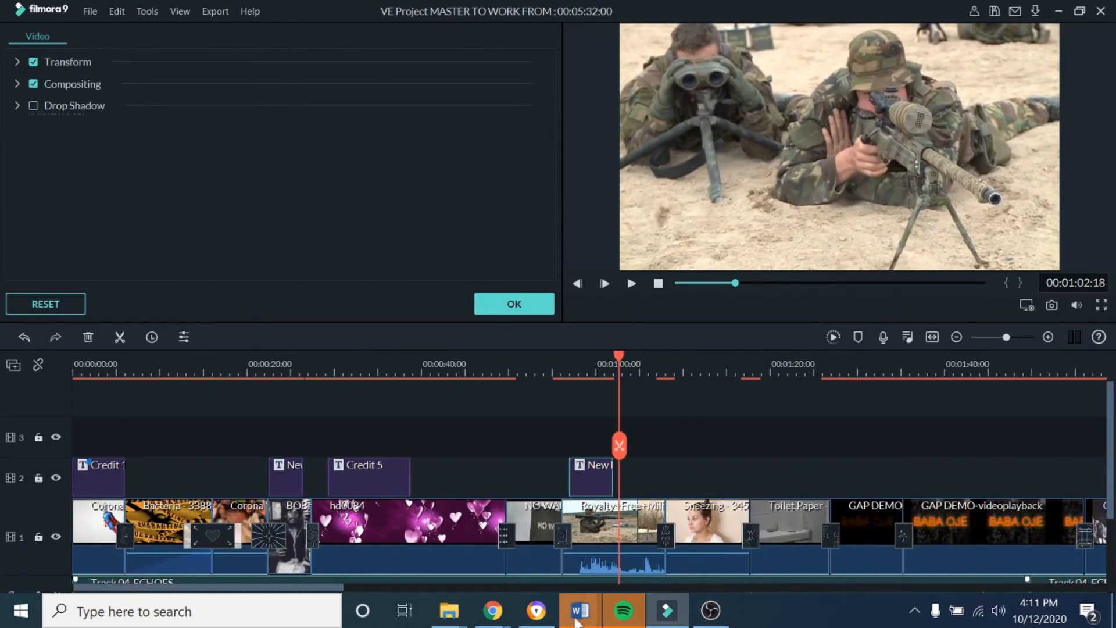
{"action": "left_click_drag", "start_coordinate": [296, 587], "coordinate": [363, 609]}
{"action": "left_click_drag", "start_coordinate": [363, 350], "coordinate": [431, 354]}
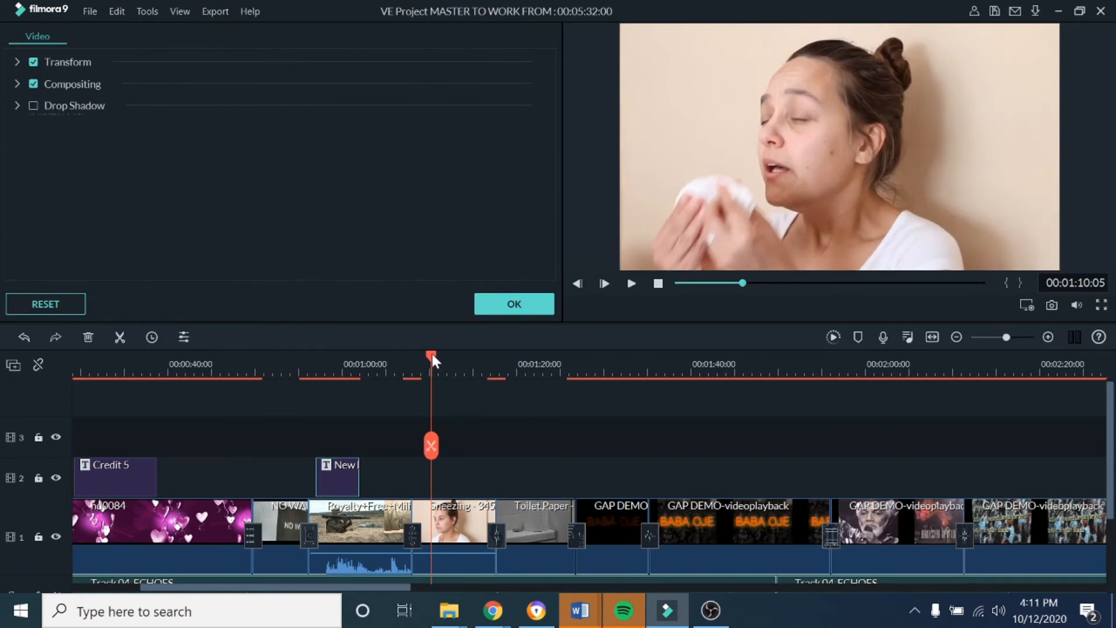
{"action": "left_click_drag", "start_coordinate": [432, 353], "coordinate": [435, 353]}
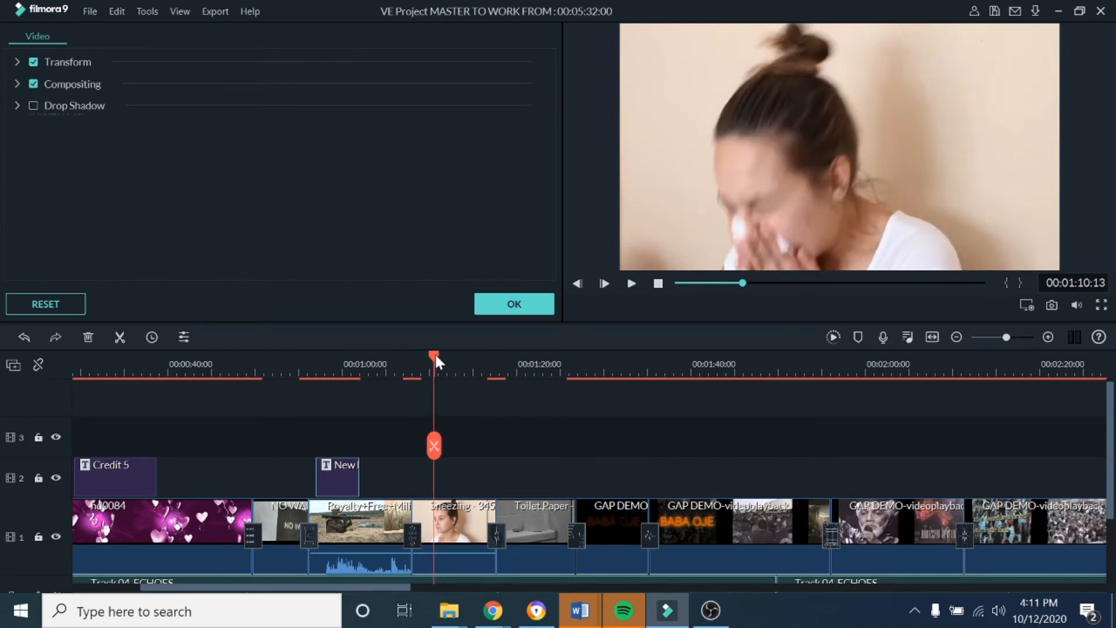
{"action": "left_click_drag", "start_coordinate": [434, 355], "coordinate": [430, 355]}
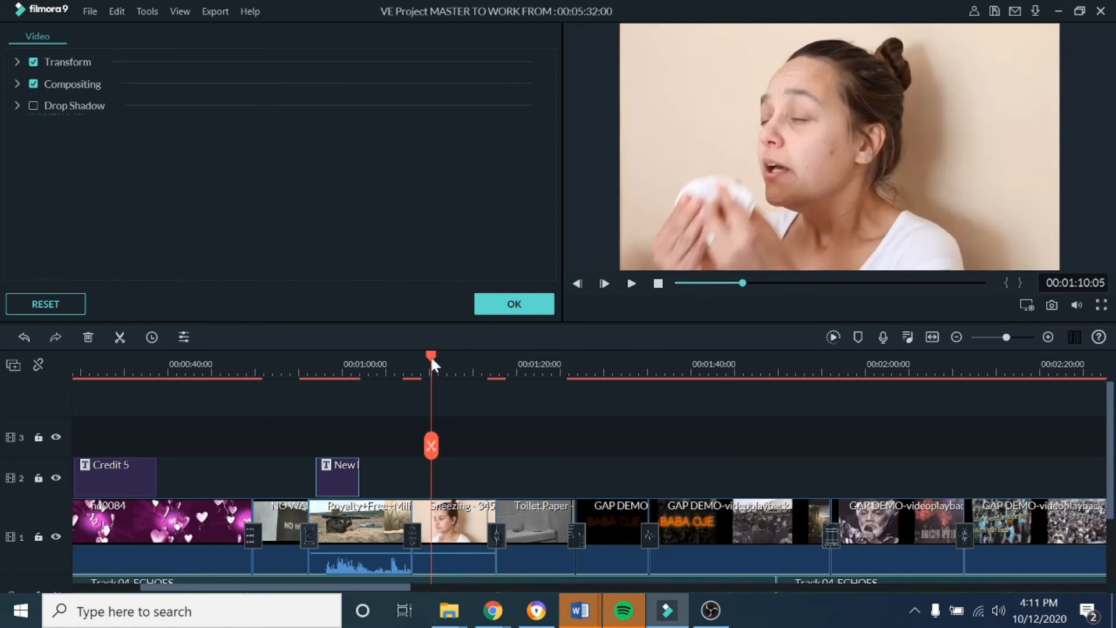
Step: Step through the sneeze frame by frame and leave the playhead at 00:01:10:08, where the tissue reaches her face
{"action": "left_click", "coordinate": [603, 284]}
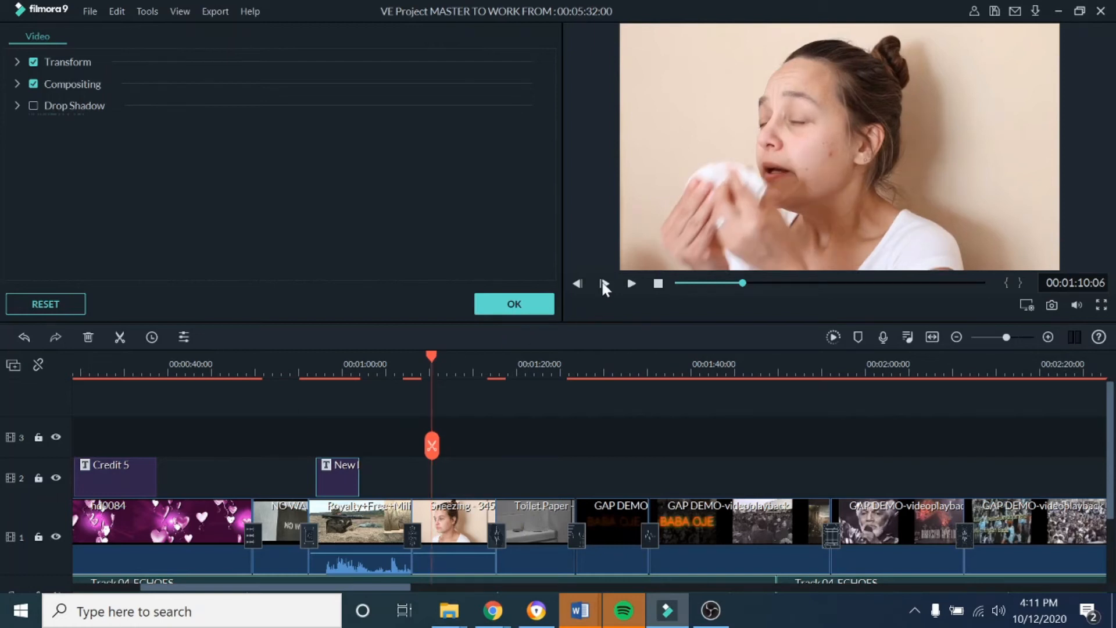
{"action": "left_click", "coordinate": [604, 285]}
{"action": "left_click", "coordinate": [604, 285]}
{"action": "left_click", "coordinate": [604, 284]}
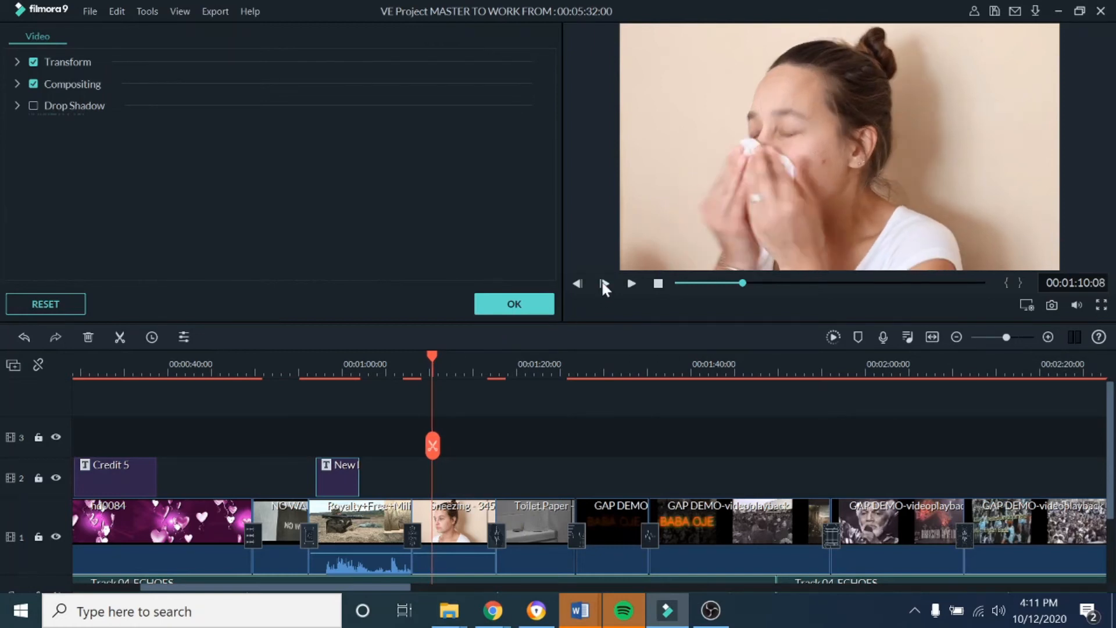
{"action": "left_click", "coordinate": [604, 284]}
{"action": "left_click", "coordinate": [604, 285]}
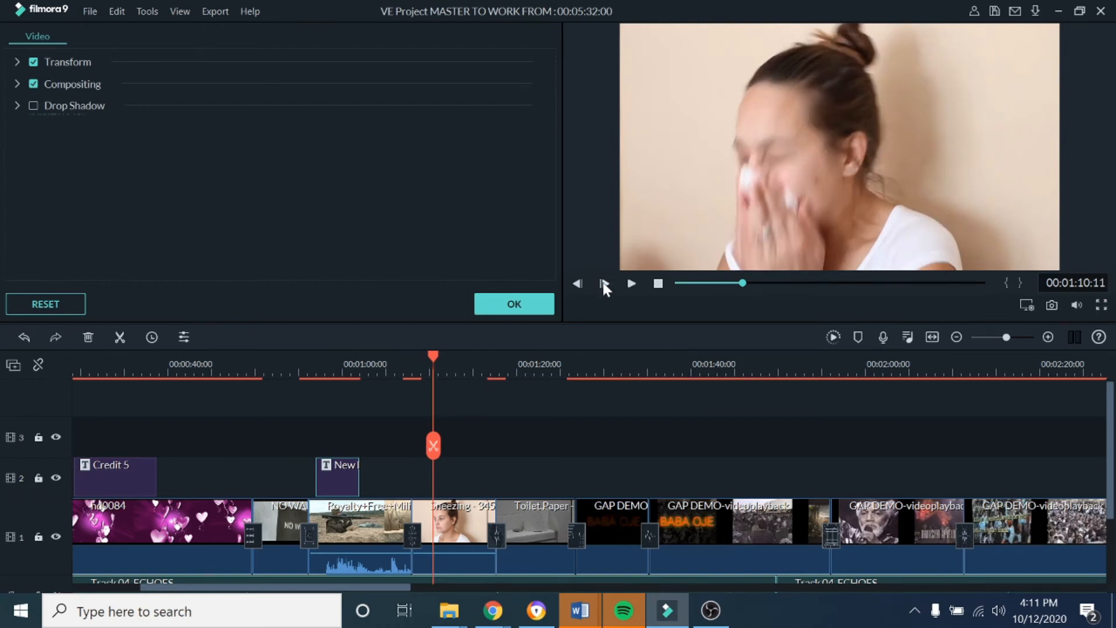
{"action": "left_click", "coordinate": [578, 285]}
{"action": "left_click", "coordinate": [579, 284]}
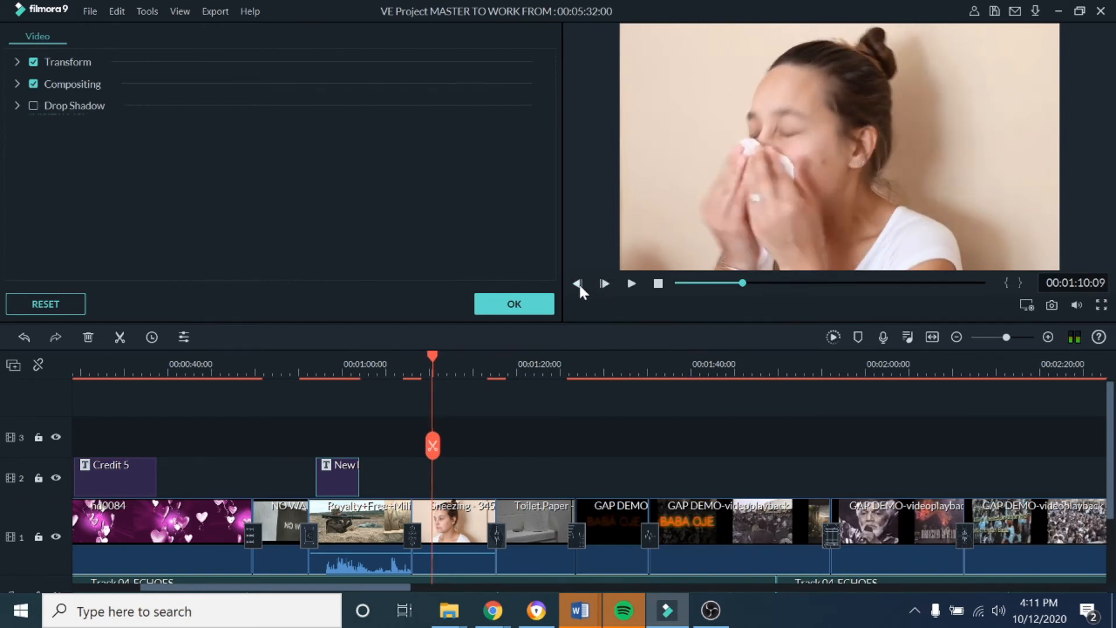
{"action": "left_click", "coordinate": [578, 285]}
Step: Close the title's editing settings and preview the Credit 4 and Credit 3 presets in the title library
{"action": "left_click", "coordinate": [546, 304]}
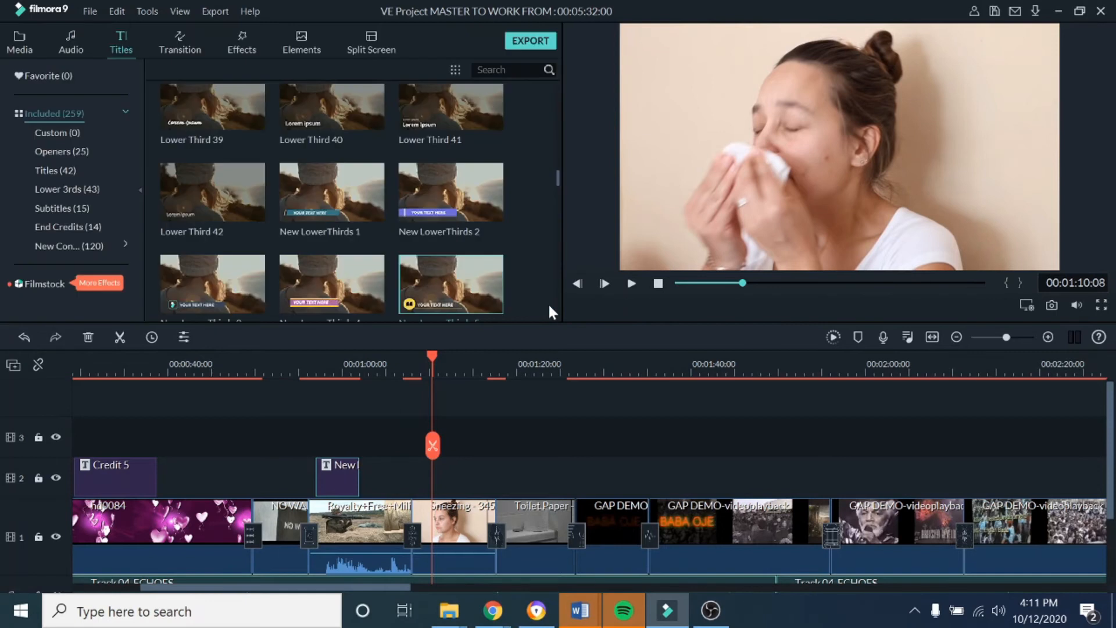
{"action": "left_click_drag", "start_coordinate": [557, 176], "coordinate": [559, 95]}
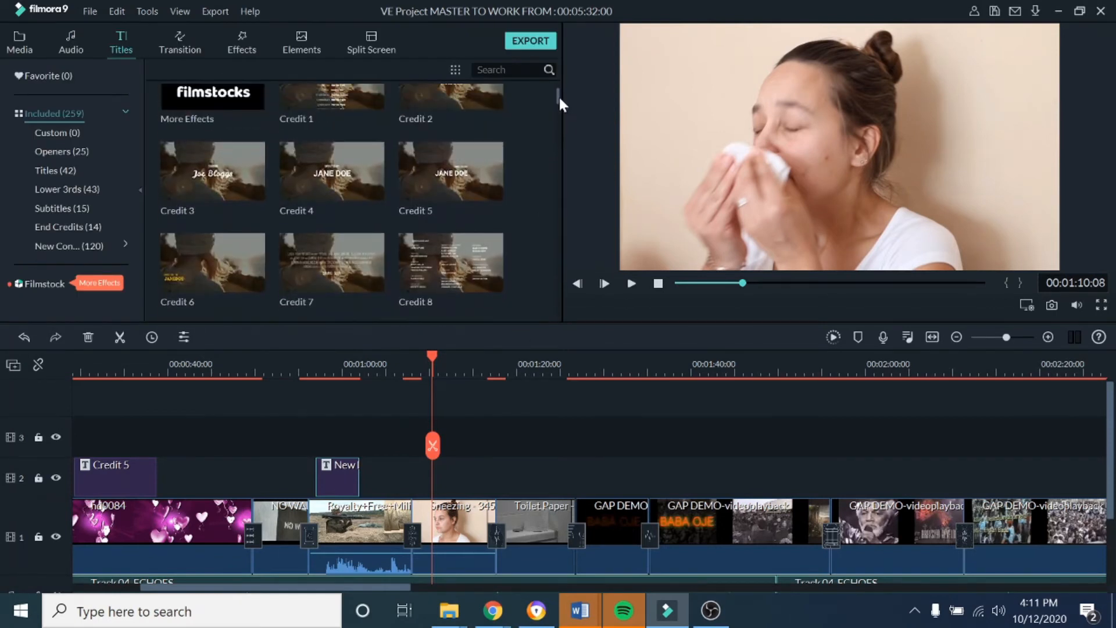
{"action": "left_click", "coordinate": [364, 180]}
{"action": "left_click", "coordinate": [630, 283]}
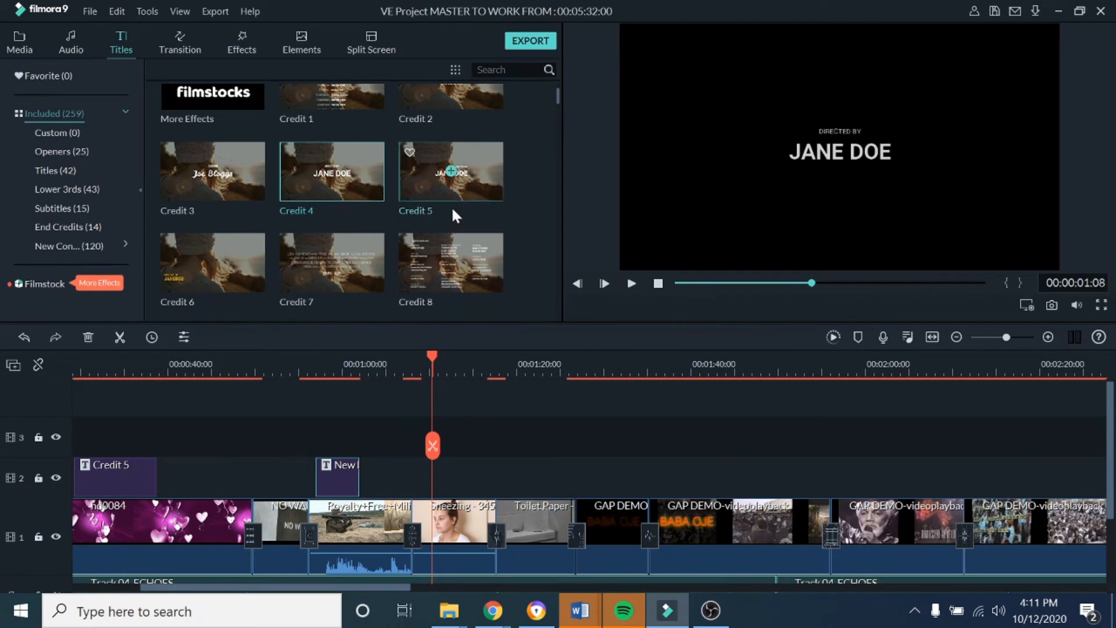
{"action": "left_click", "coordinate": [253, 177]}
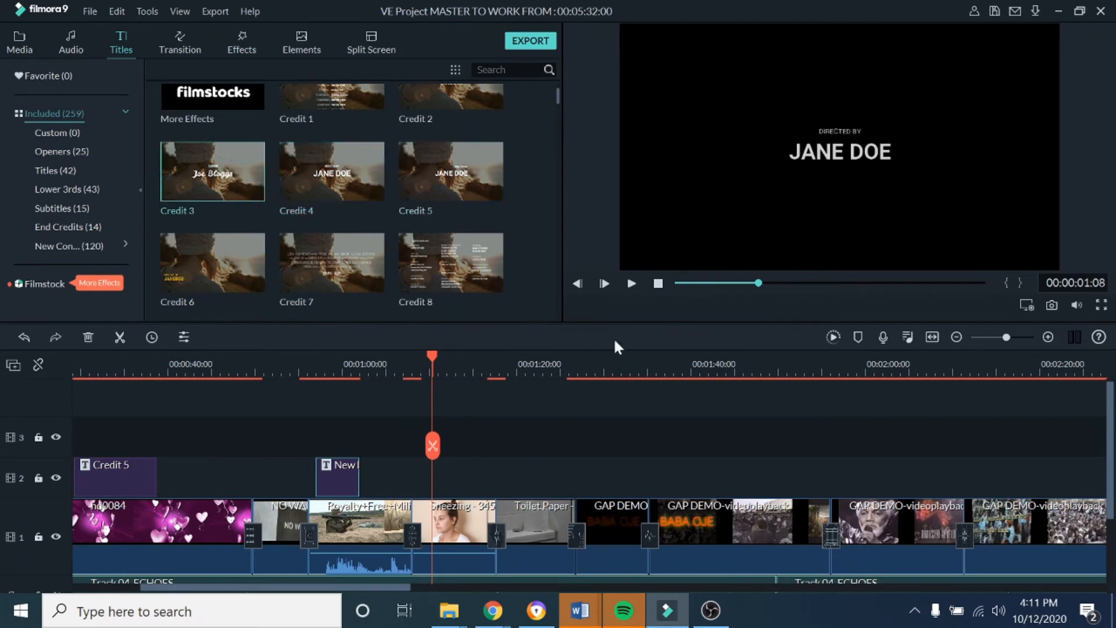
{"action": "left_click", "coordinate": [630, 283]}
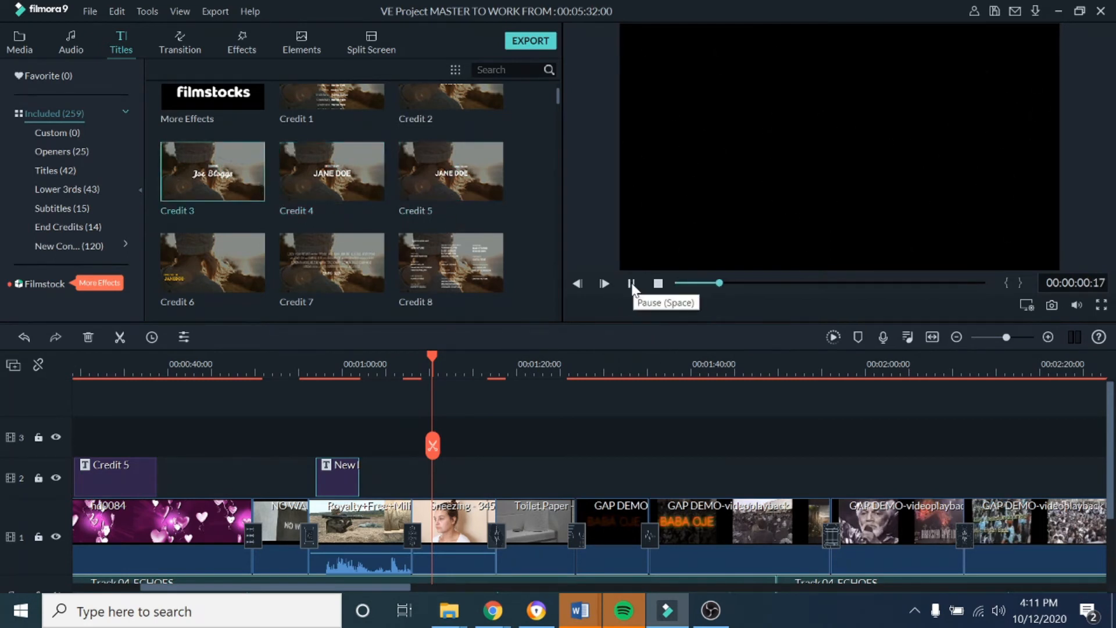
{"action": "mouse_move", "coordinate": [487, 183]}
{"action": "scroll", "coordinate": [492, 209], "scroll_direction": "up", "scroll_amount": 1}
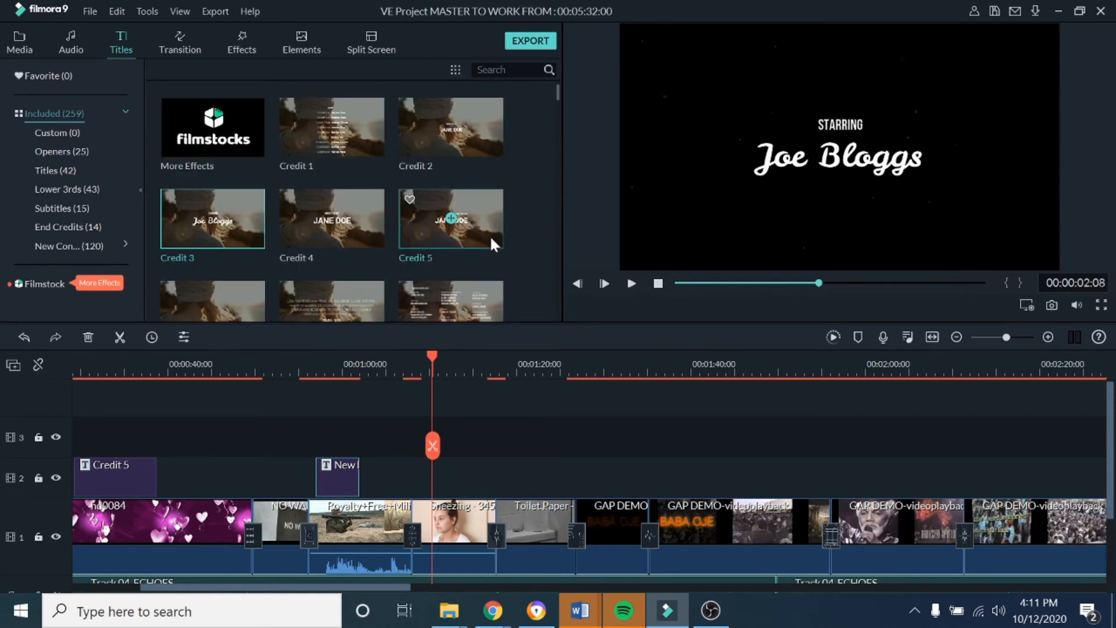
Step: Preview the Credit 4, Credit 5 and Credit 2 title presets to compare their animations
{"action": "left_click", "coordinate": [372, 225]}
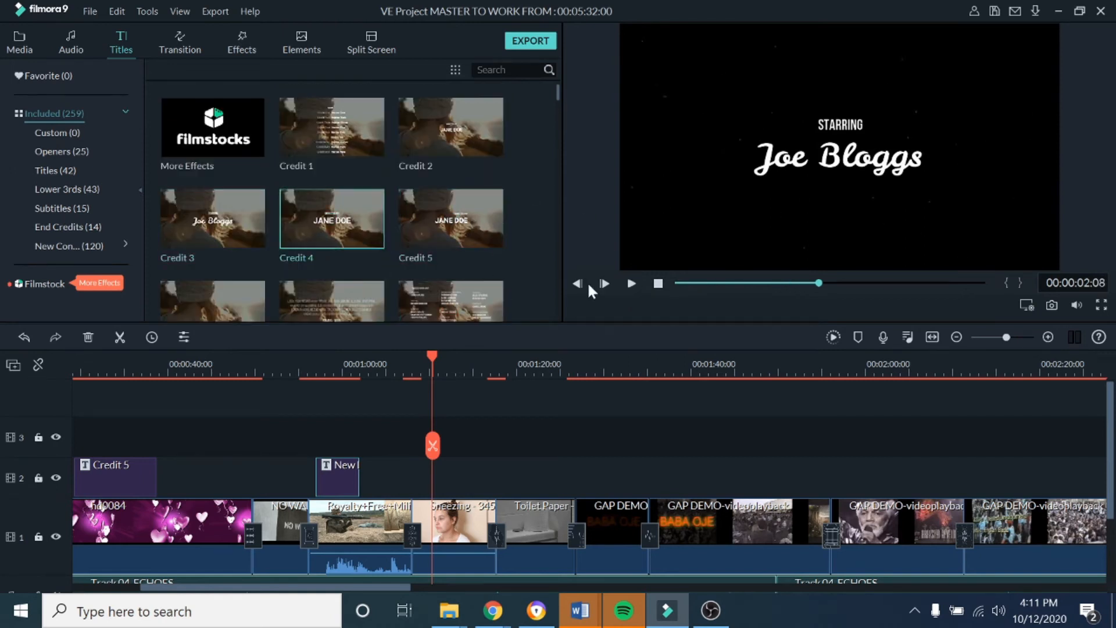
{"action": "left_click", "coordinate": [629, 283]}
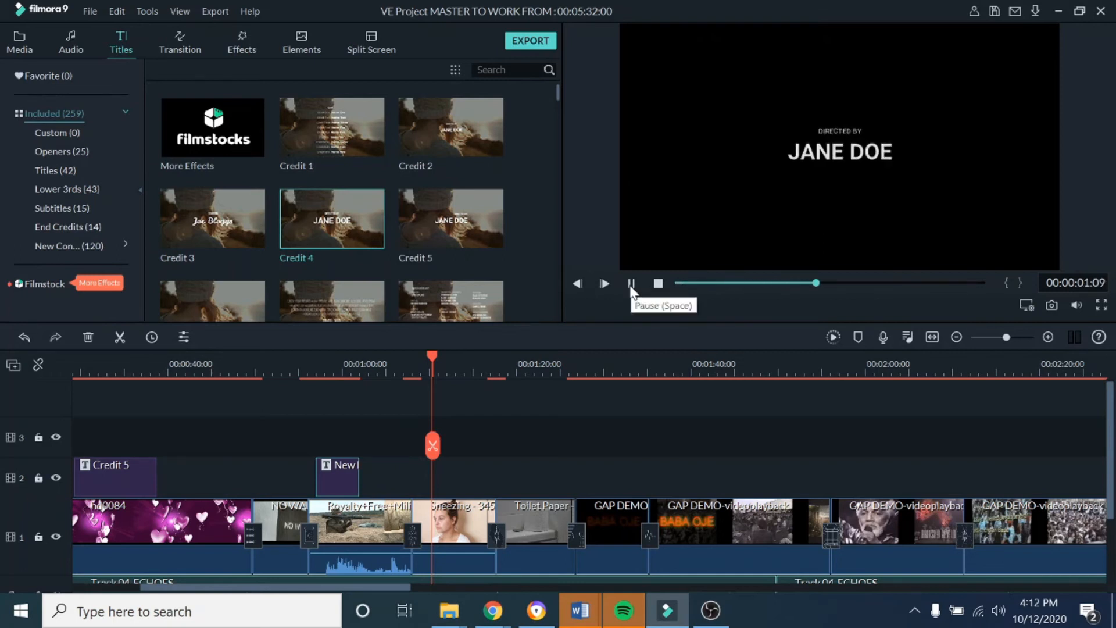
{"action": "left_click", "coordinate": [631, 283]}
{"action": "left_click", "coordinate": [476, 199]}
{"action": "left_click", "coordinate": [631, 284]}
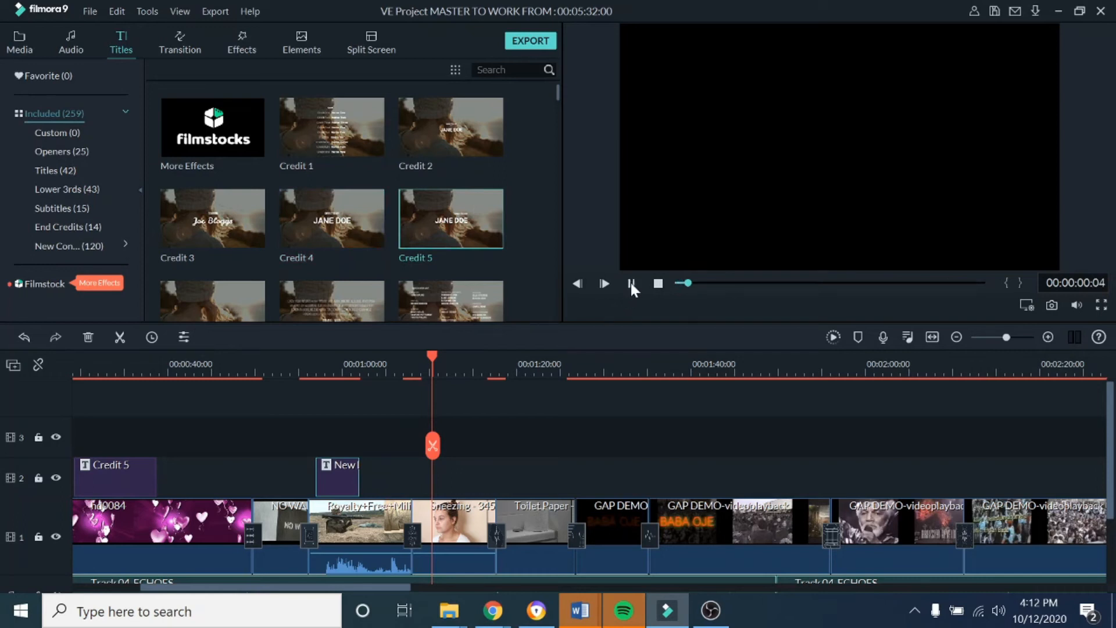
{"action": "left_click", "coordinate": [632, 285]}
{"action": "left_click", "coordinate": [492, 145]}
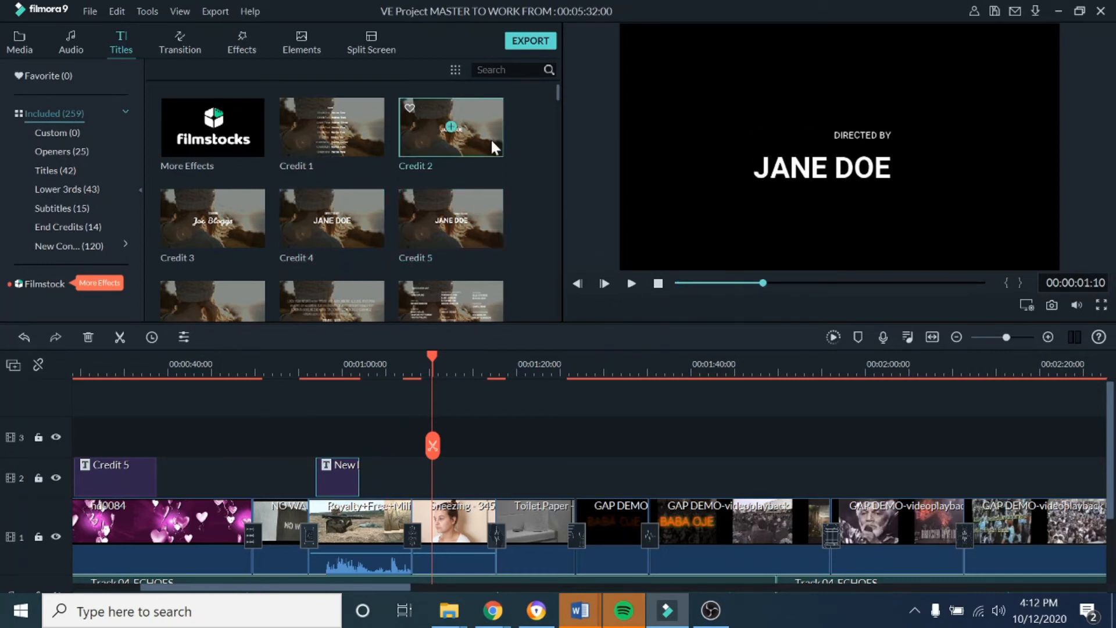
{"action": "left_click", "coordinate": [627, 283]}
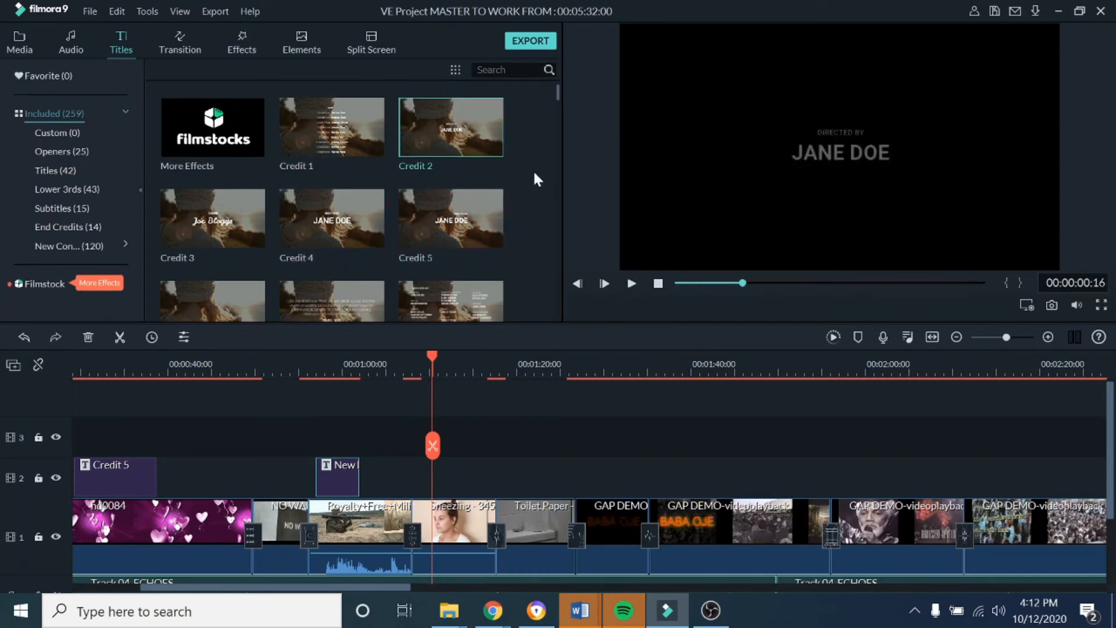
Step: Preview the Credit 10 and Default Title presets as candidates for the sneezing clip
{"action": "scroll", "coordinate": [557, 96], "scroll_direction": "down", "scroll_amount": 2}
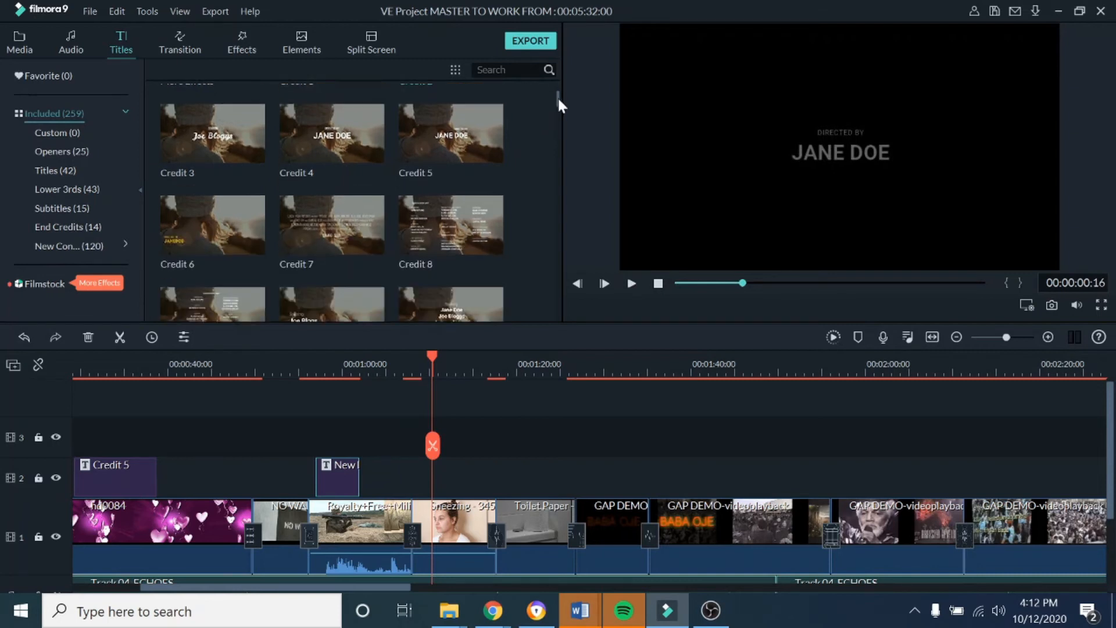
{"action": "left_click", "coordinate": [359, 240]}
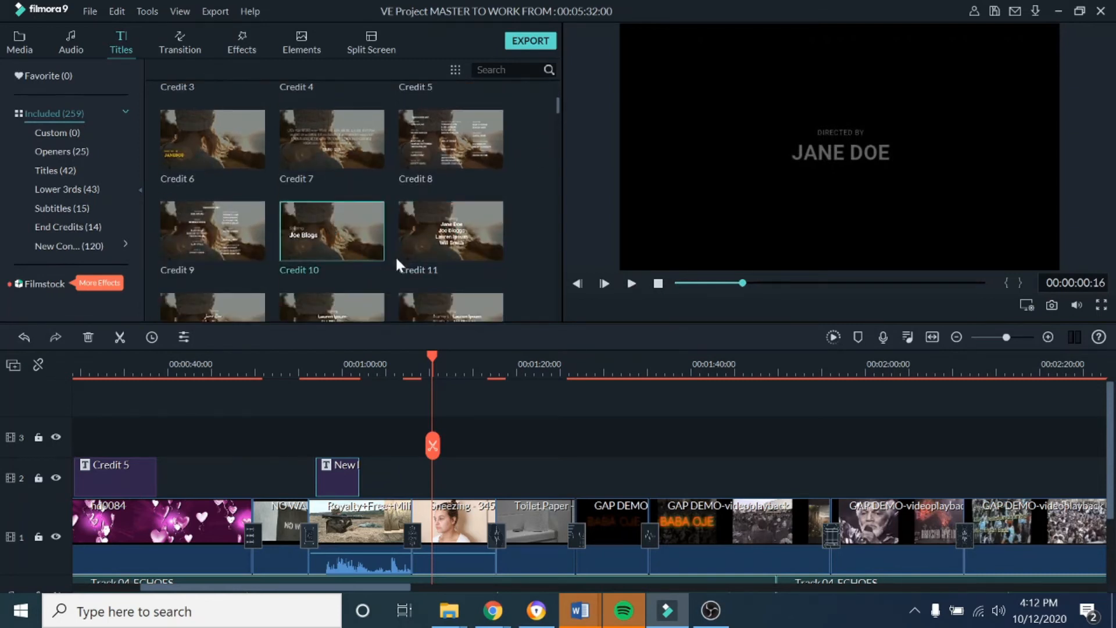
{"action": "left_click", "coordinate": [631, 284]}
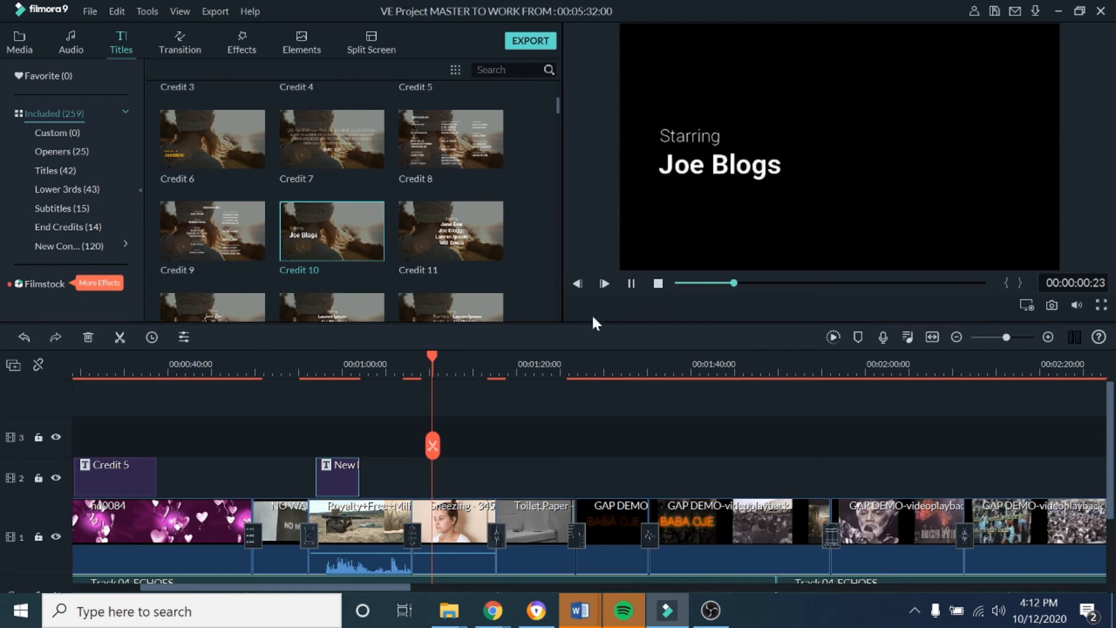
{"action": "left_click", "coordinate": [631, 283]}
{"action": "left_click_drag", "start_coordinate": [556, 106], "coordinate": [560, 124]}
{"action": "left_click", "coordinate": [355, 201]}
{"action": "left_click", "coordinate": [631, 285]}
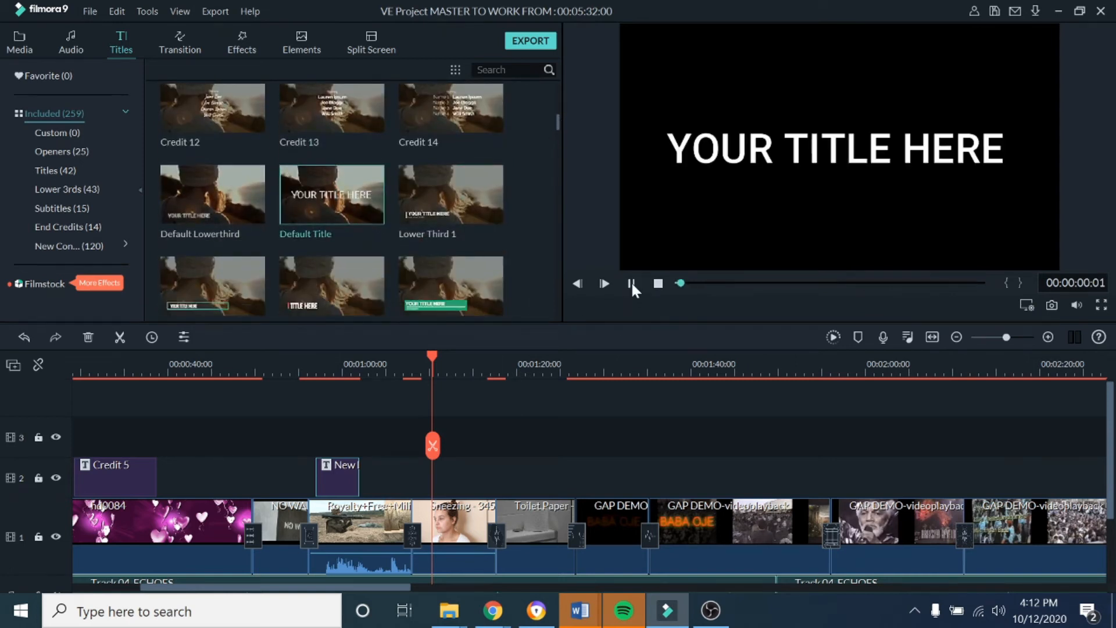
Step: Add the Default Title to track 2 over the sneezing clip at the playhead and set its text to "ACHOOOOOO!!"
{"action": "mouse_move", "coordinate": [358, 204]}
{"action": "left_click_drag", "start_coordinate": [368, 200], "coordinate": [440, 483]}
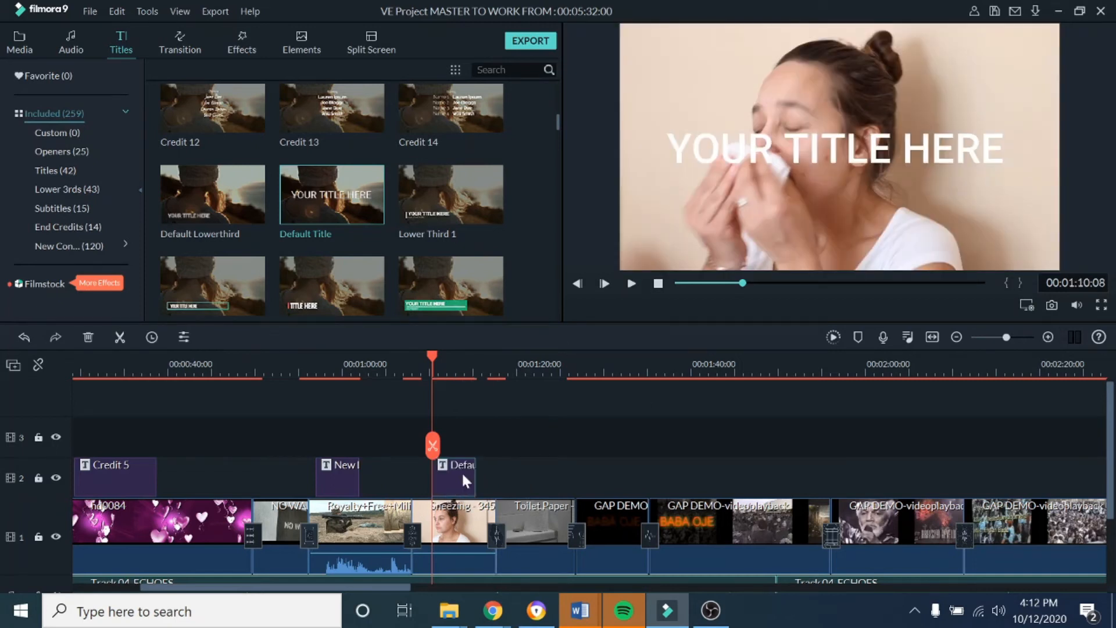
{"action": "double_click", "coordinate": [463, 478]}
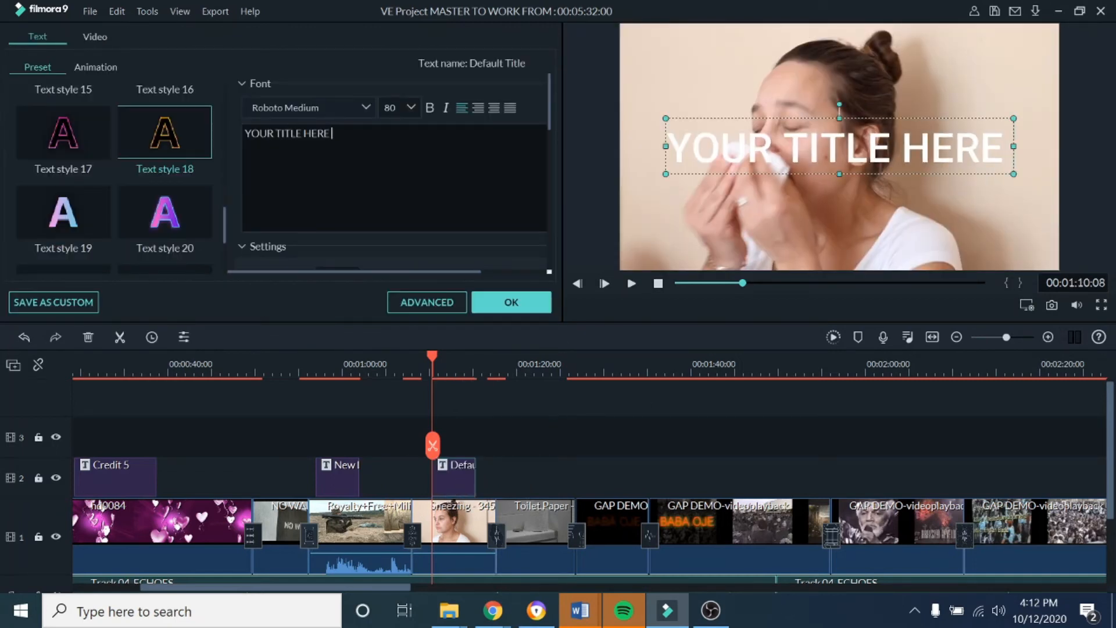
{"action": "key", "text": "BackSpace"}
{"action": "key", "text": "BackSpace"}
{"action": "key", "text": "BackSpace"}
{"action": "key", "text": "BackSpace"}
{"action": "key", "text": "BackSpace"}
{"action": "key", "text": "BackSpace"}
{"action": "key", "text": "BackSpace"}
{"action": "key", "text": "BackSpace"}
{"action": "key", "text": "BackSpace"}
{"action": "key", "text": "BackSpace"}
{"action": "key", "text": "BackSpace"}
{"action": "key", "text": "BackSpace"}
{"action": "key", "text": "BackSpace"}
{"action": "key", "text": "BackSpace"}
{"action": "key", "text": "BackSpace"}
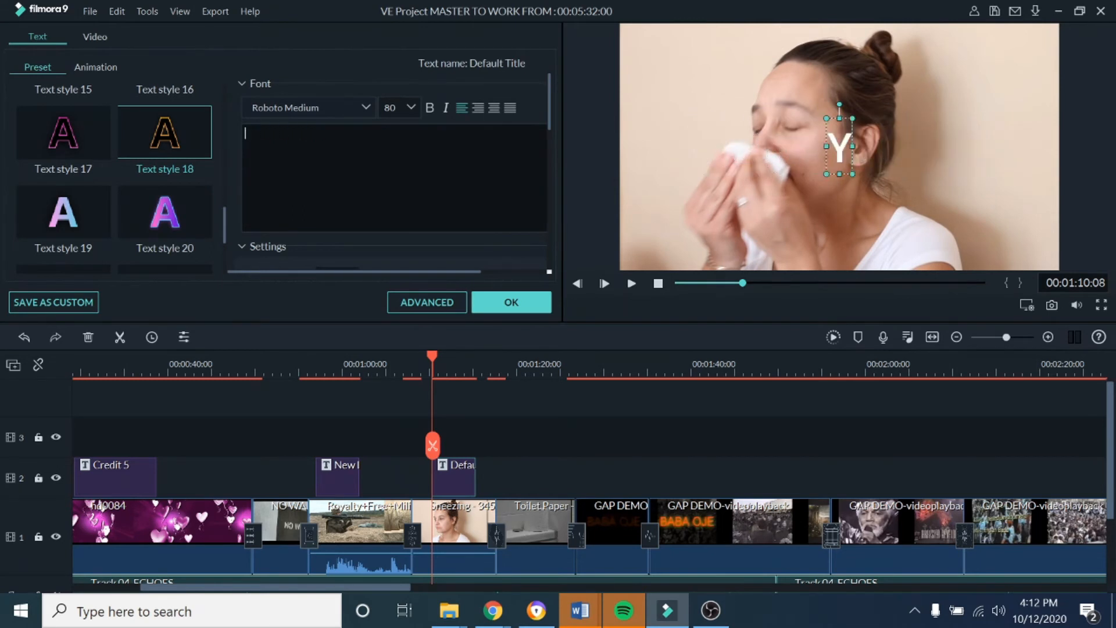
{"action": "type", "text": "ACHOO"}
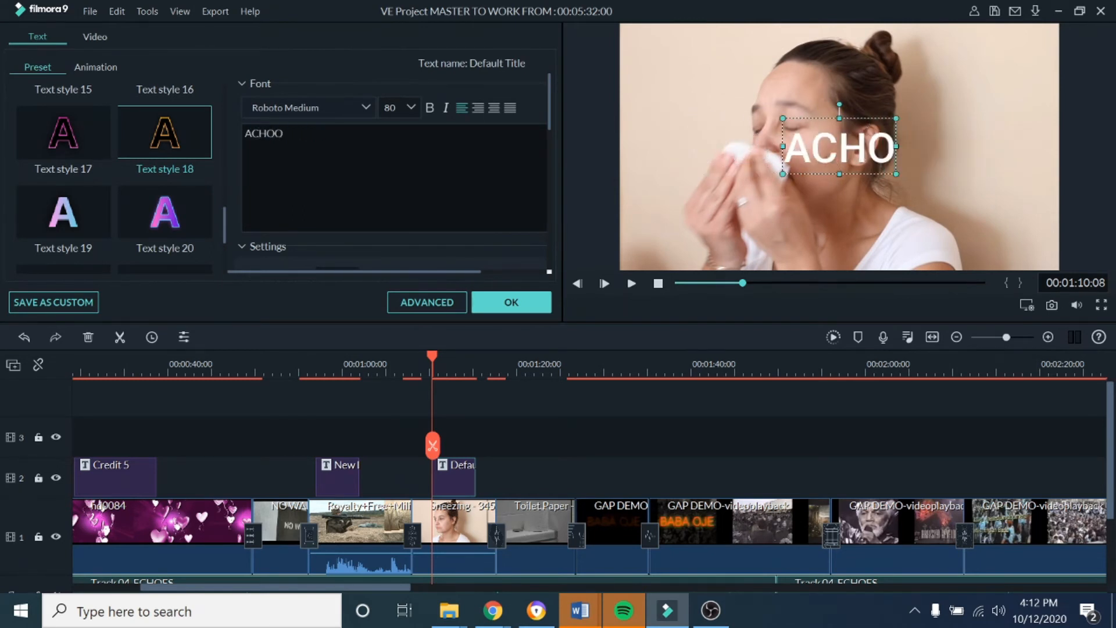
{"action": "type", "text": "OOOO!!"}
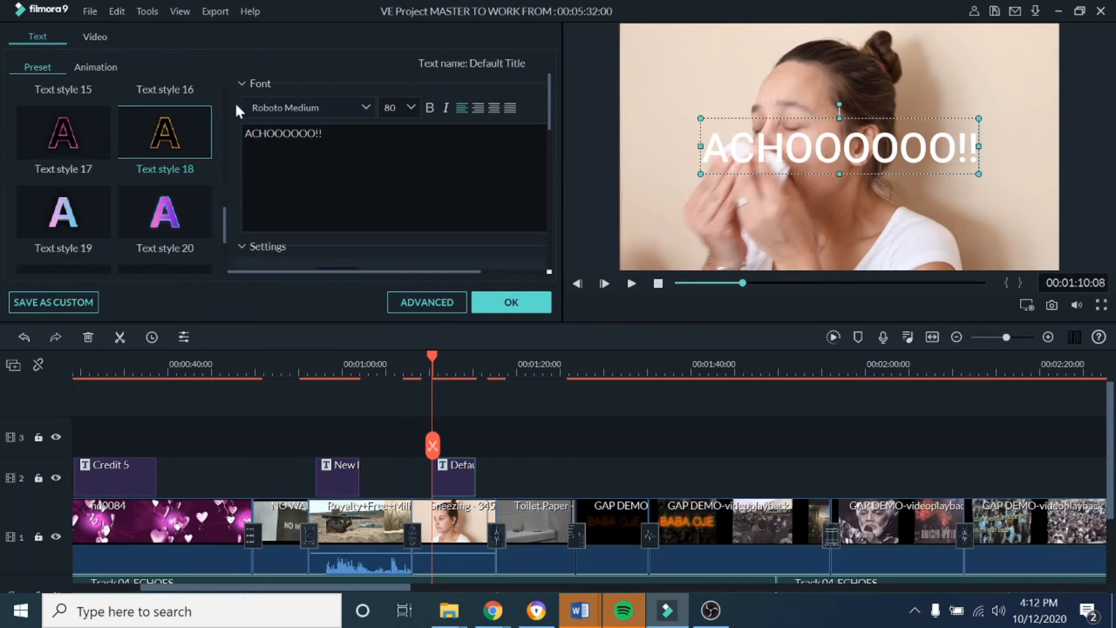
Step: Apply Text style 20 to the whole ACHOOOOOO!! title and place it lower in the frame against the right edge
{"action": "left_click_drag", "start_coordinate": [314, 133], "coordinate": [229, 134]}
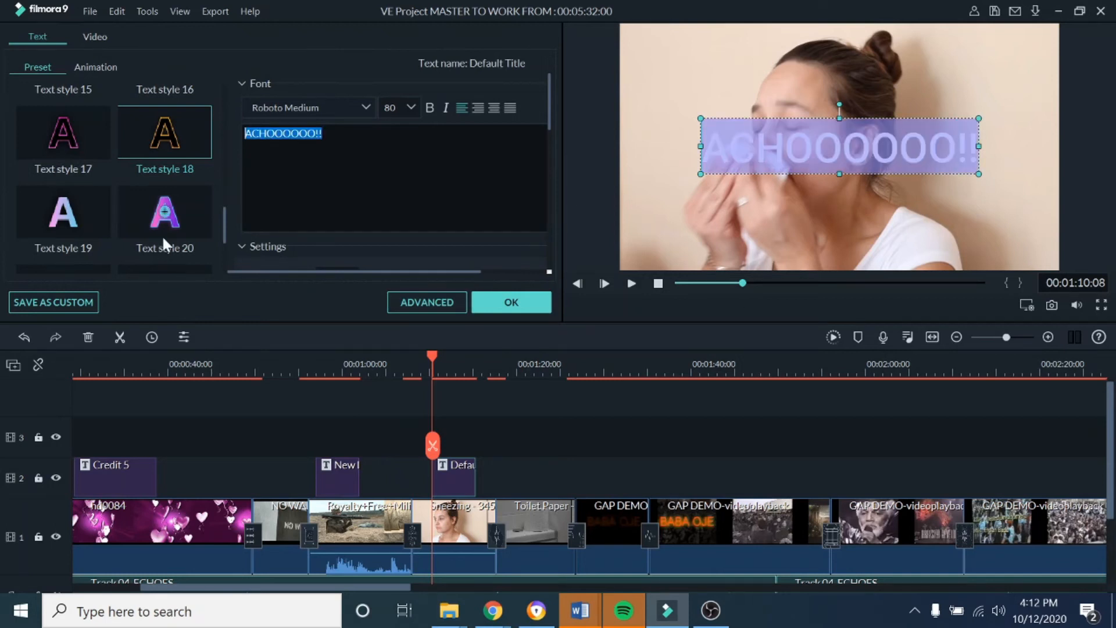
{"action": "left_click", "coordinate": [183, 215]}
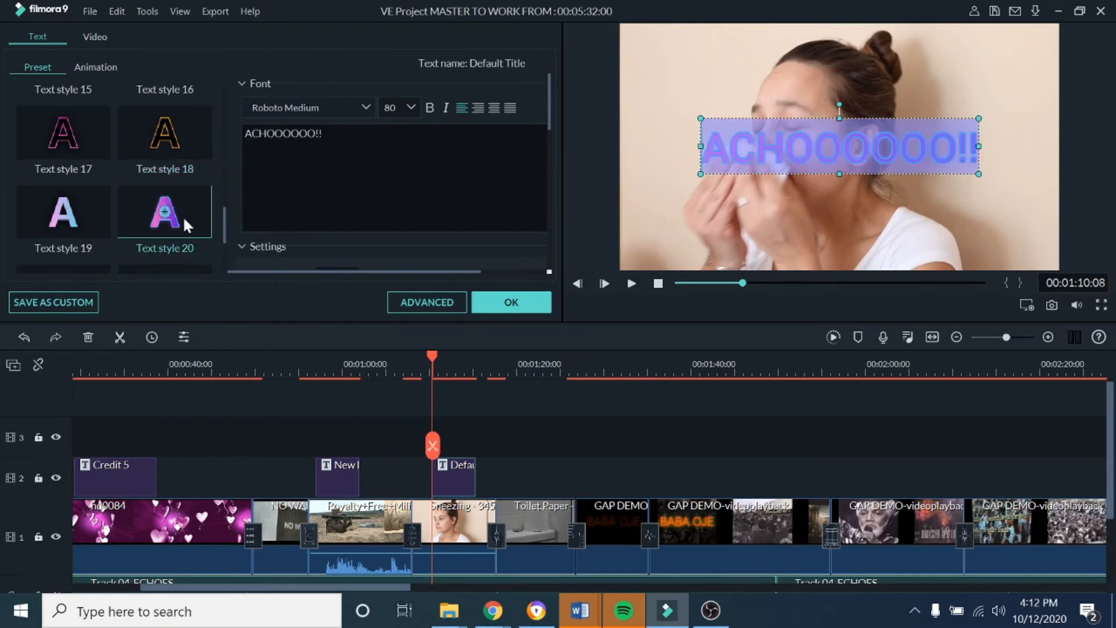
{"action": "left_click", "coordinate": [712, 237]}
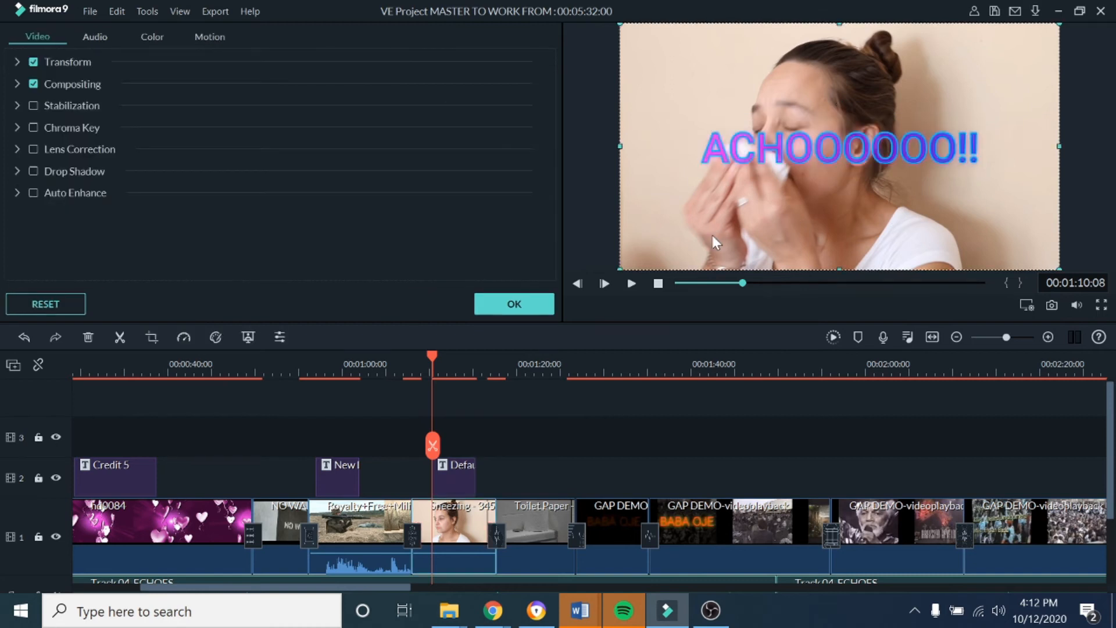
{"action": "left_click", "coordinate": [827, 159]}
{"action": "left_click_drag", "start_coordinate": [823, 165], "coordinate": [901, 201]}
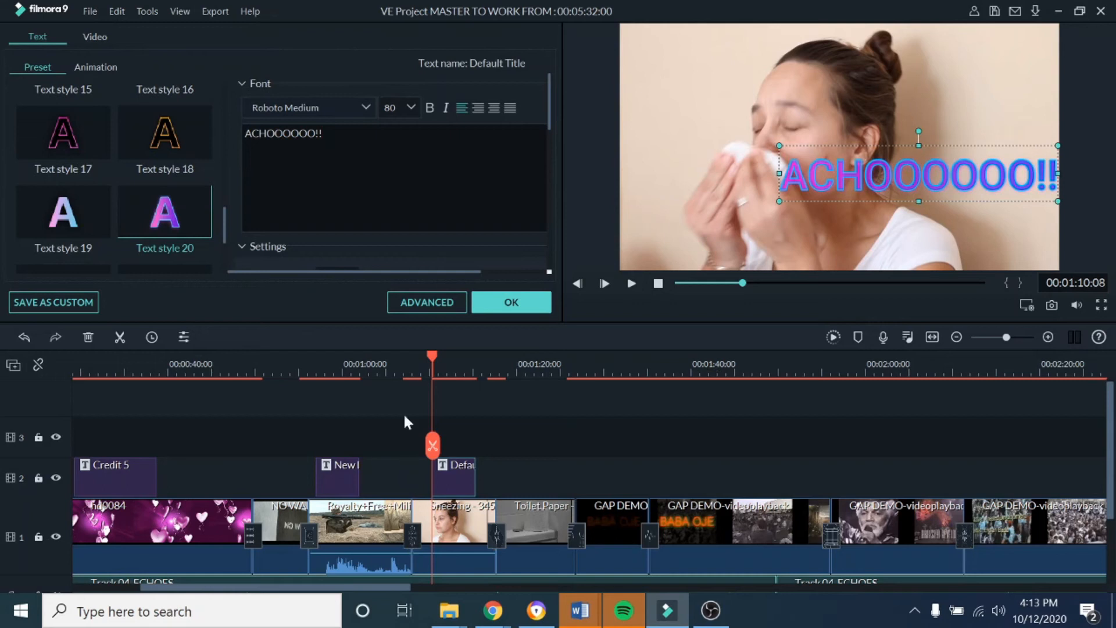
Step: Play back the sneeze with its title and try starting the title at 00:01:11:12
{"action": "left_click_drag", "start_coordinate": [434, 351], "coordinate": [414, 358]}
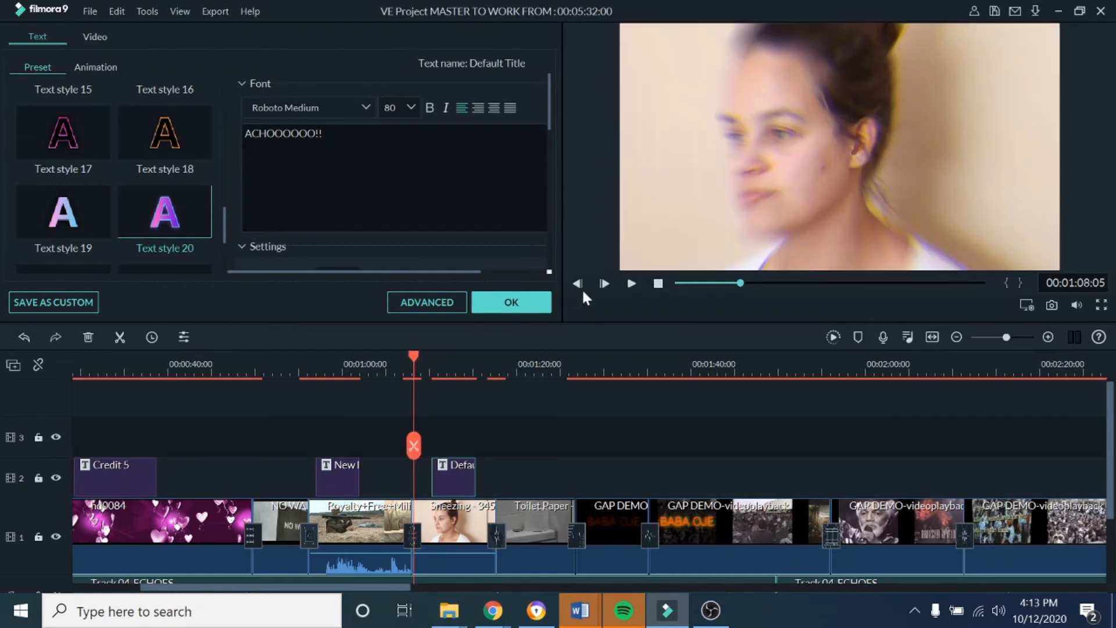
{"action": "left_click", "coordinate": [632, 283]}
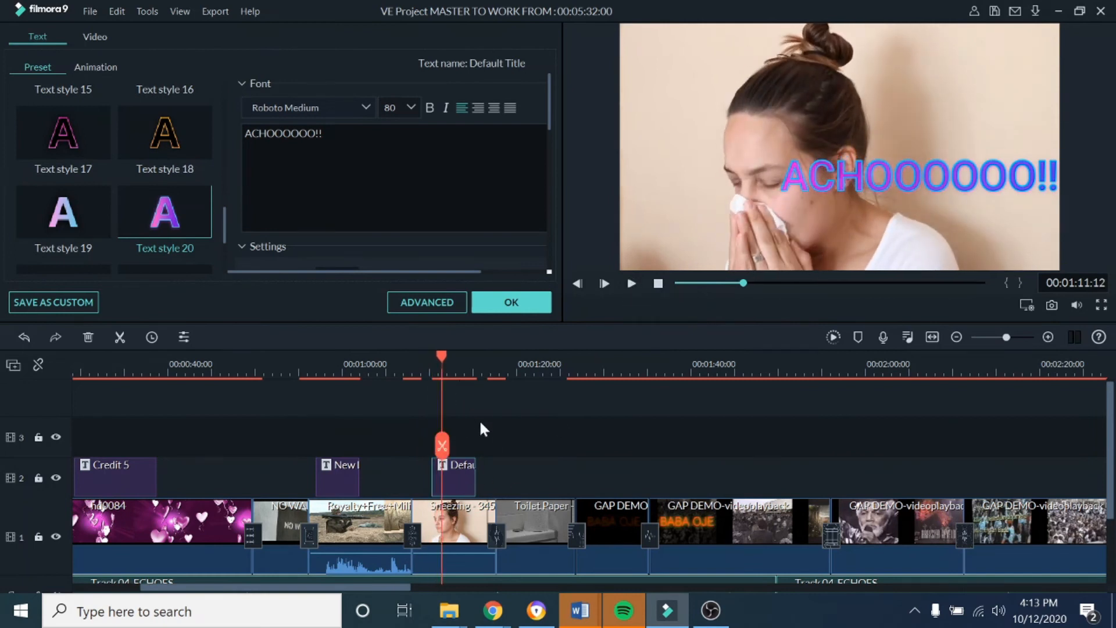
{"action": "scroll", "coordinate": [546, 409], "scroll_direction": "up", "scroll_amount": 3}
{"action": "left_click_drag", "start_coordinate": [511, 475], "coordinate": [526, 464]}
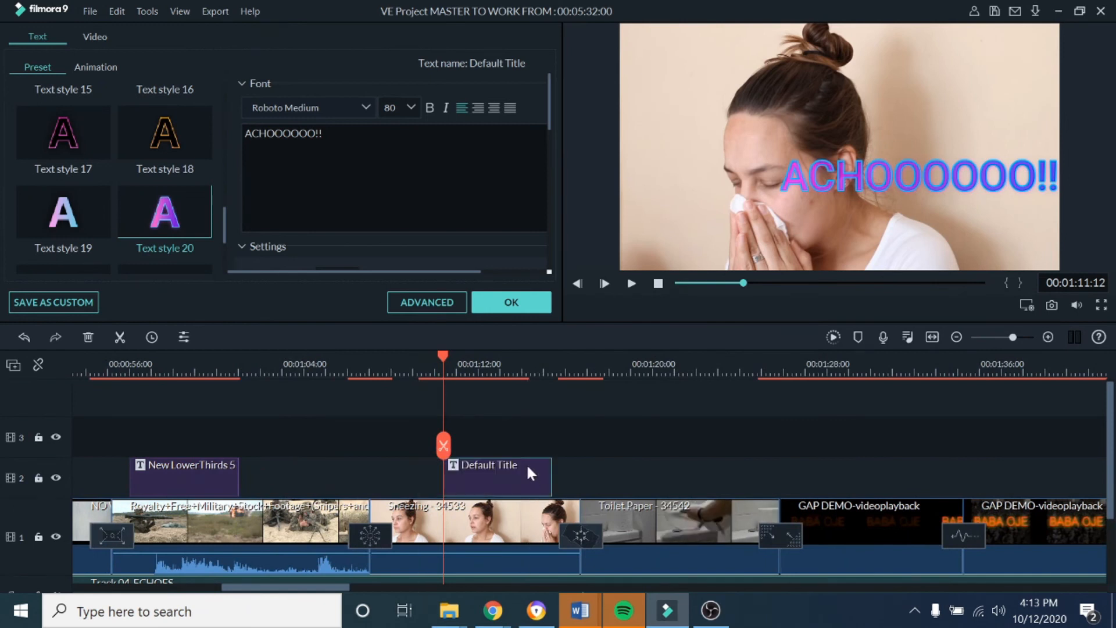
Step: Replay the sneeze from just before the title and try starting the title earlier, at 00:01:10:21
{"action": "left_click_drag", "start_coordinate": [441, 354], "coordinate": [395, 368]}
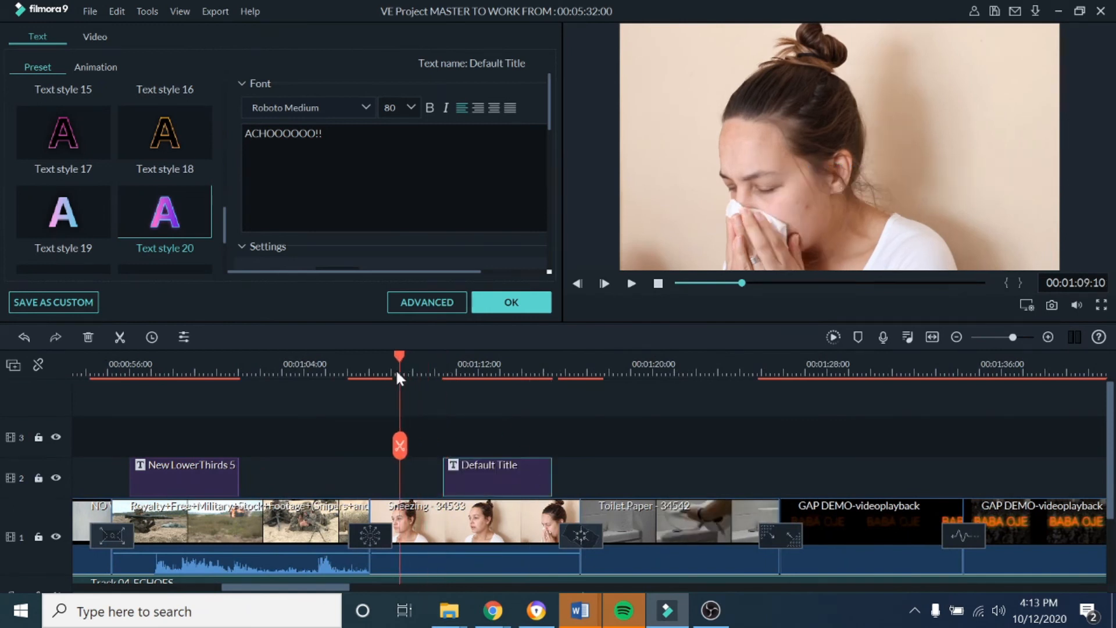
{"action": "left_click", "coordinate": [631, 284]}
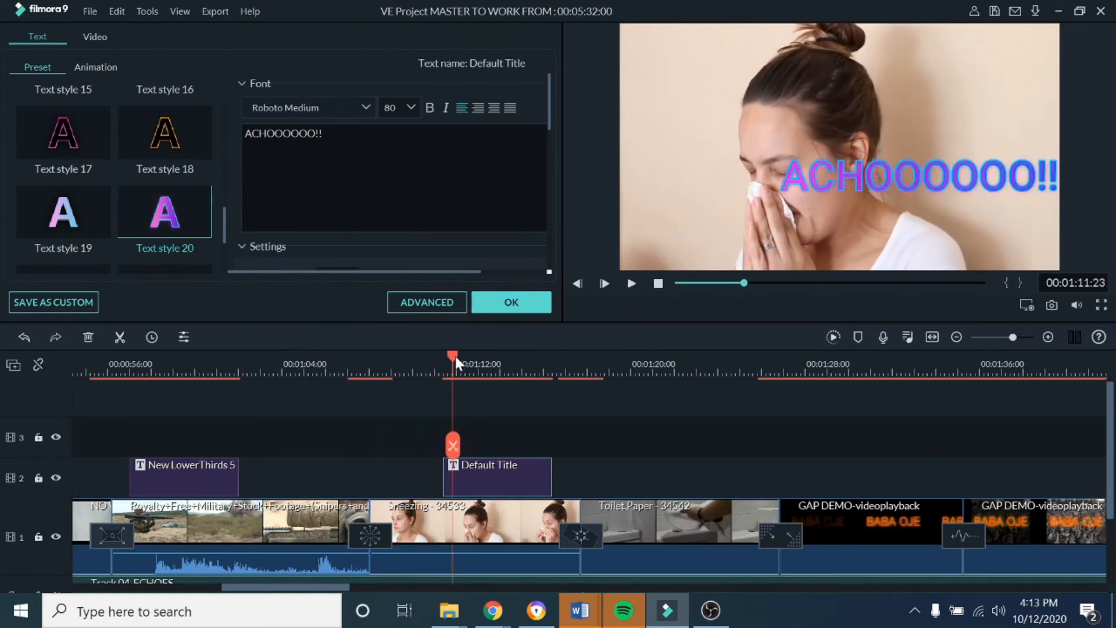
{"action": "left_click_drag", "start_coordinate": [454, 354], "coordinate": [350, 363]}
{"action": "left_click_drag", "start_coordinate": [519, 368], "coordinate": [669, 358]}
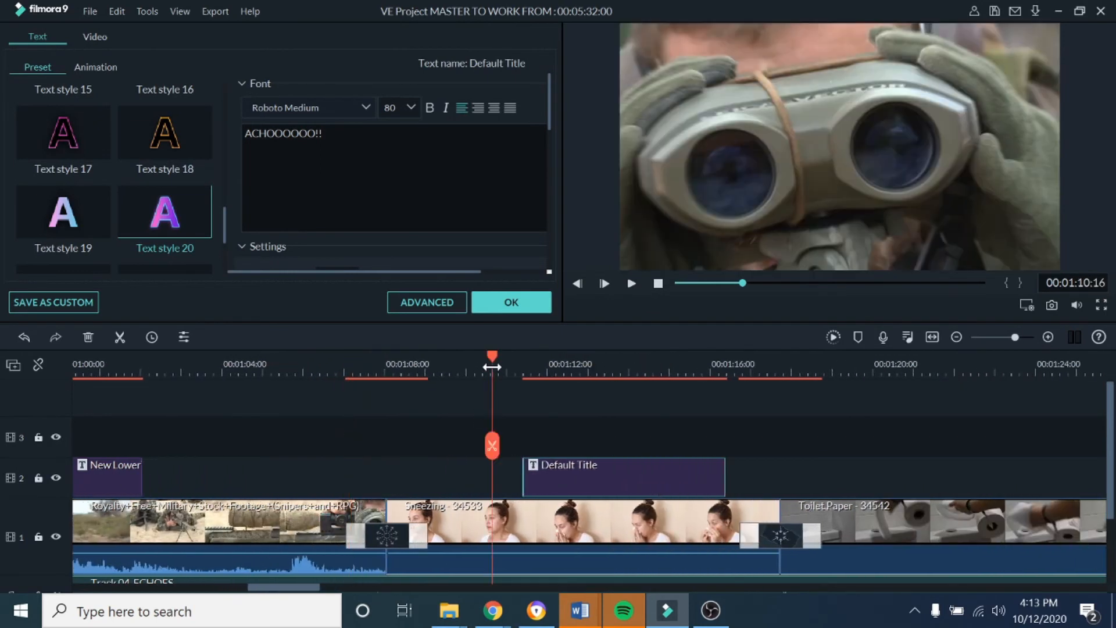
{"action": "left_click_drag", "start_coordinate": [494, 365], "coordinate": [501, 365]}
{"action": "left_click_drag", "start_coordinate": [561, 489], "coordinate": [531, 482]}
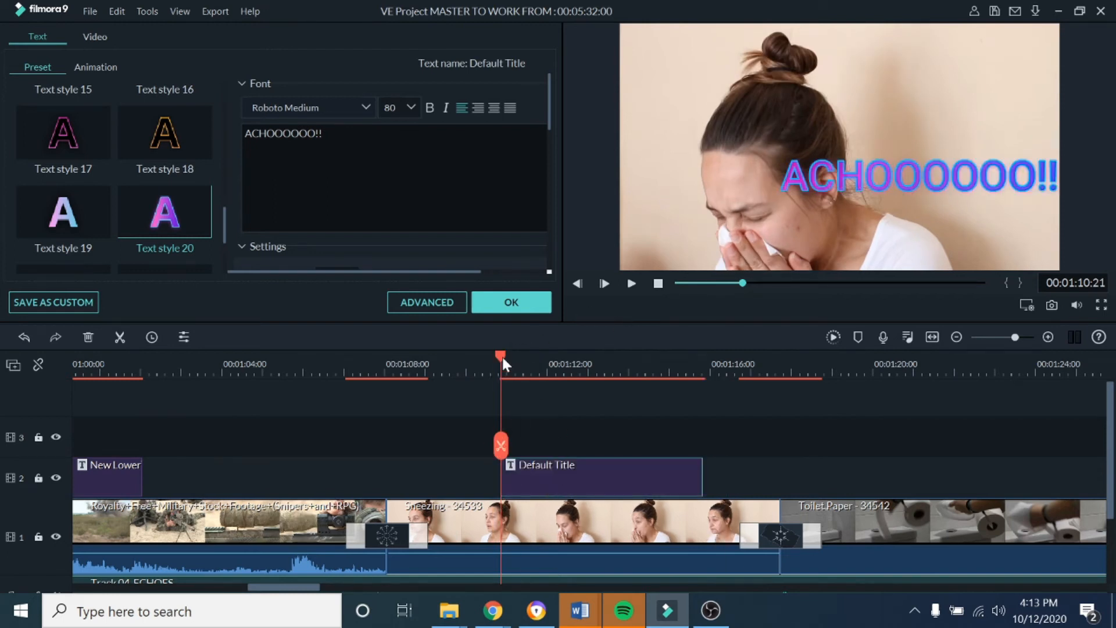
Step: Check the title's timing from 00:01:10:04 and try starting it slightly earlier, before the tissue reaches her face
{"action": "left_click_drag", "start_coordinate": [501, 356], "coordinate": [472, 364]}
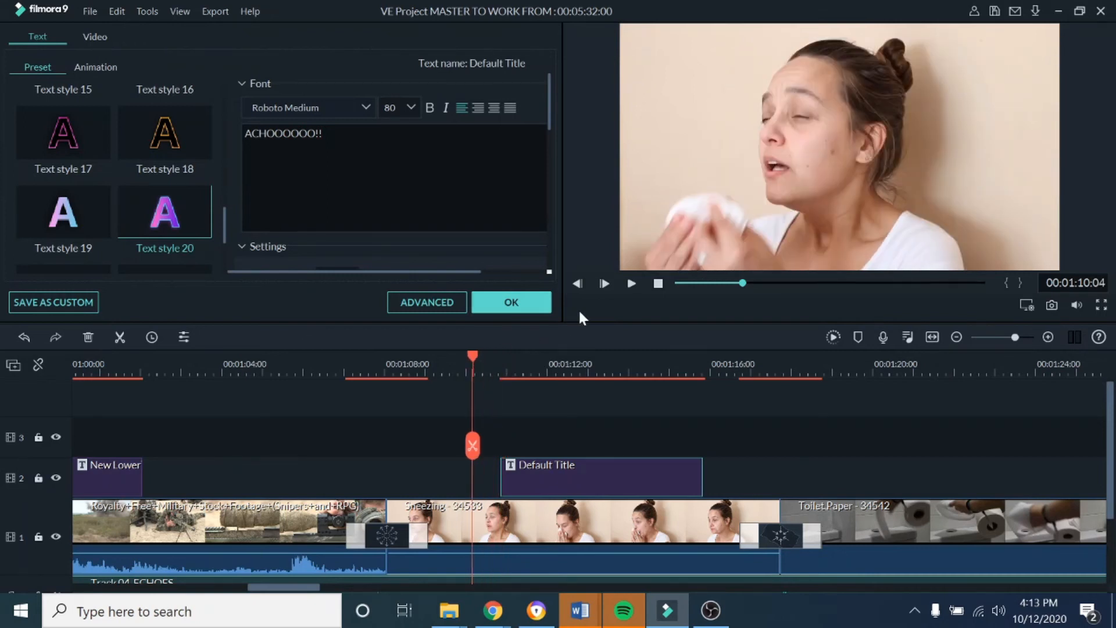
{"action": "left_click", "coordinate": [628, 285]}
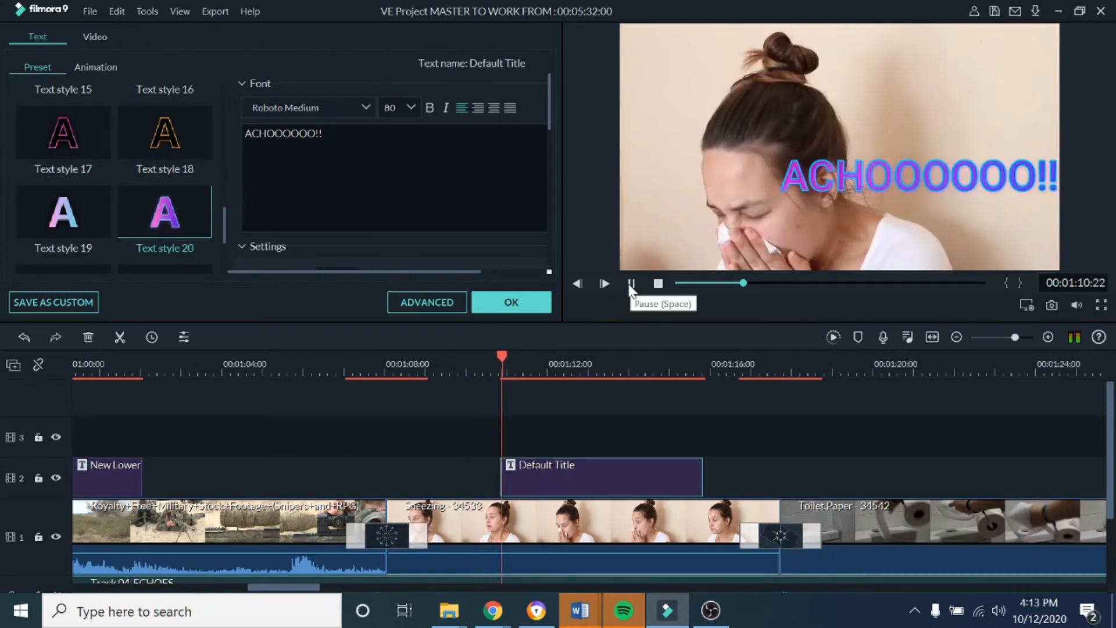
{"action": "left_click_drag", "start_coordinate": [518, 354], "coordinate": [468, 365]}
{"action": "left_click_drag", "start_coordinate": [519, 475], "coordinate": [486, 476]}
Step: Replay the sneeze and shift the title slightly later on track 2, starting as the tissue reaches her face
{"action": "left_click_drag", "start_coordinate": [468, 358], "coordinate": [435, 360]}
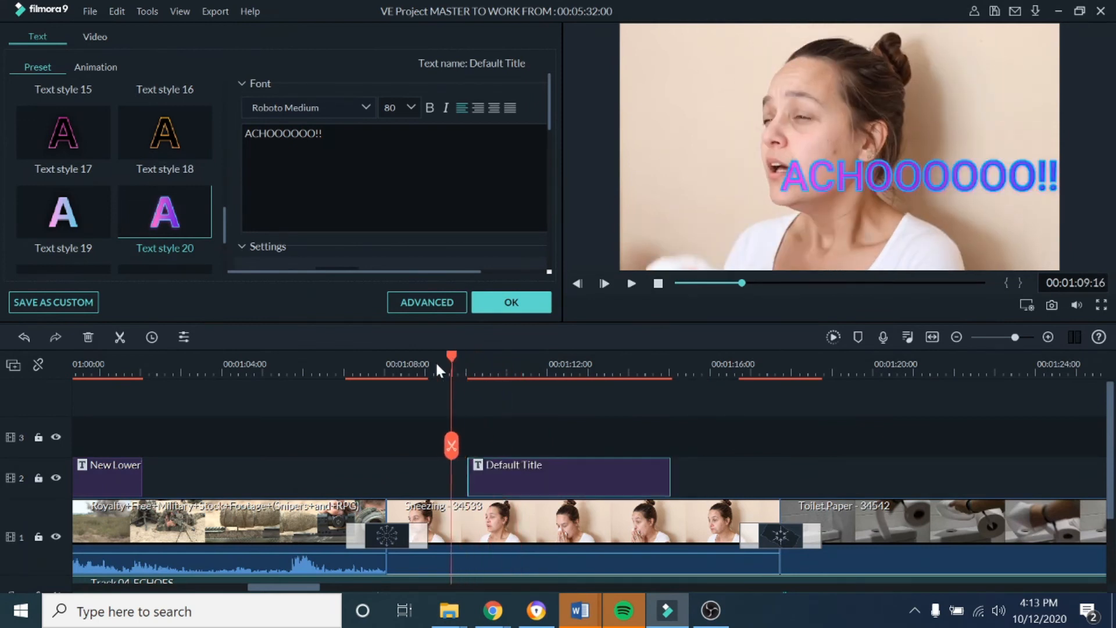
{"action": "left_click", "coordinate": [630, 283]}
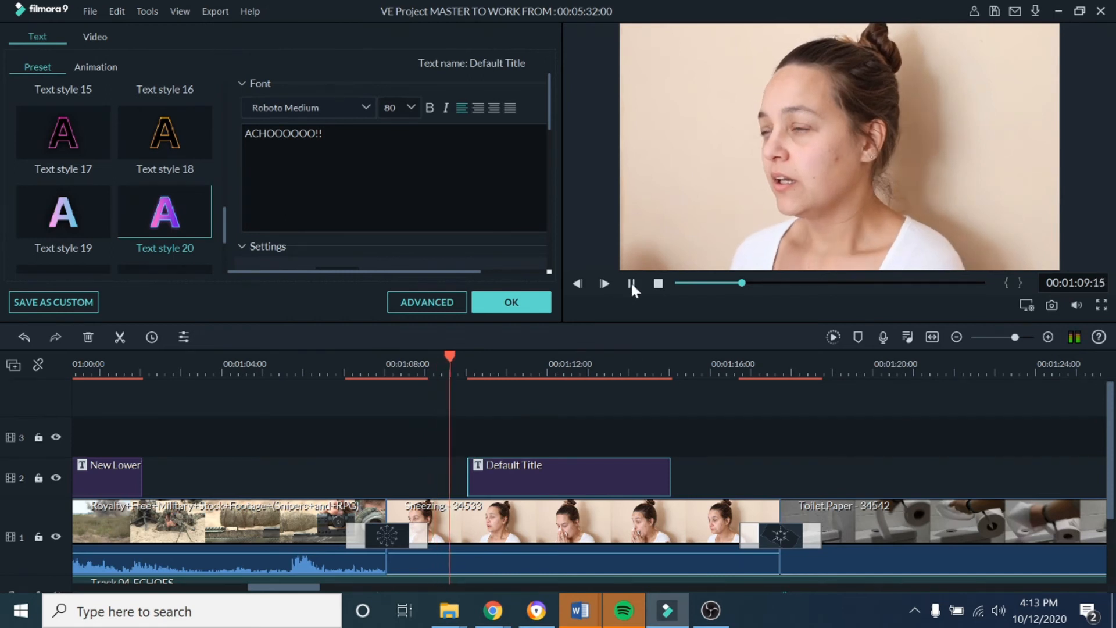
{"action": "left_click", "coordinate": [631, 284]}
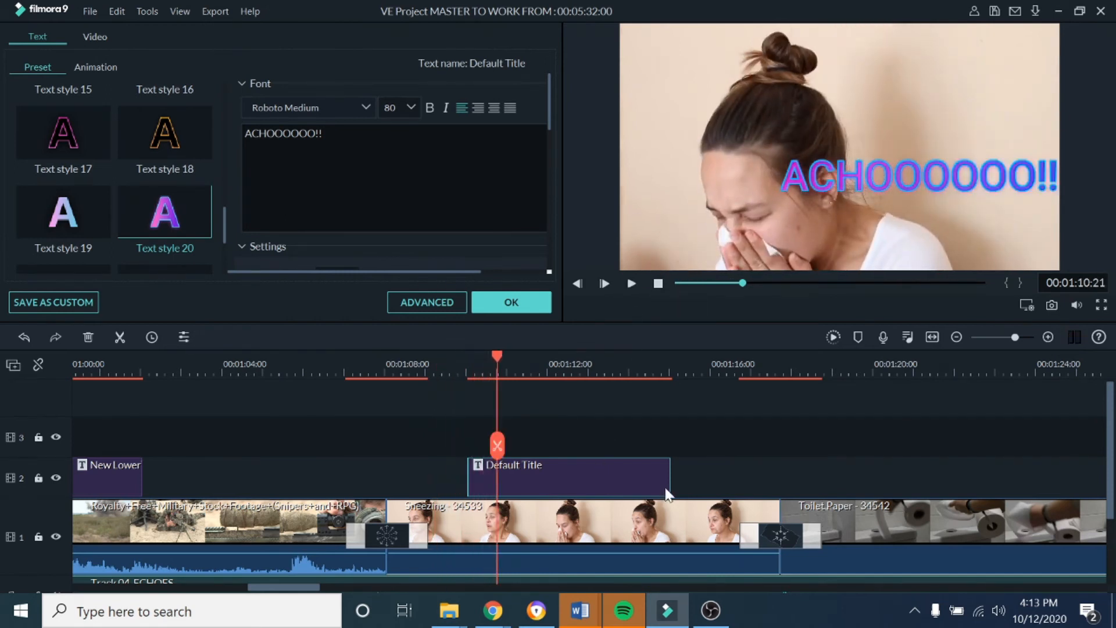
{"action": "left_click_drag", "start_coordinate": [639, 479], "coordinate": [655, 479]}
Step: Play the sneezing clip from its beginning twice to check when the ACHOOOOOO!! title appears
{"action": "left_click_drag", "start_coordinate": [682, 356], "coordinate": [447, 393]}
{"action": "left_click", "coordinate": [628, 284]}
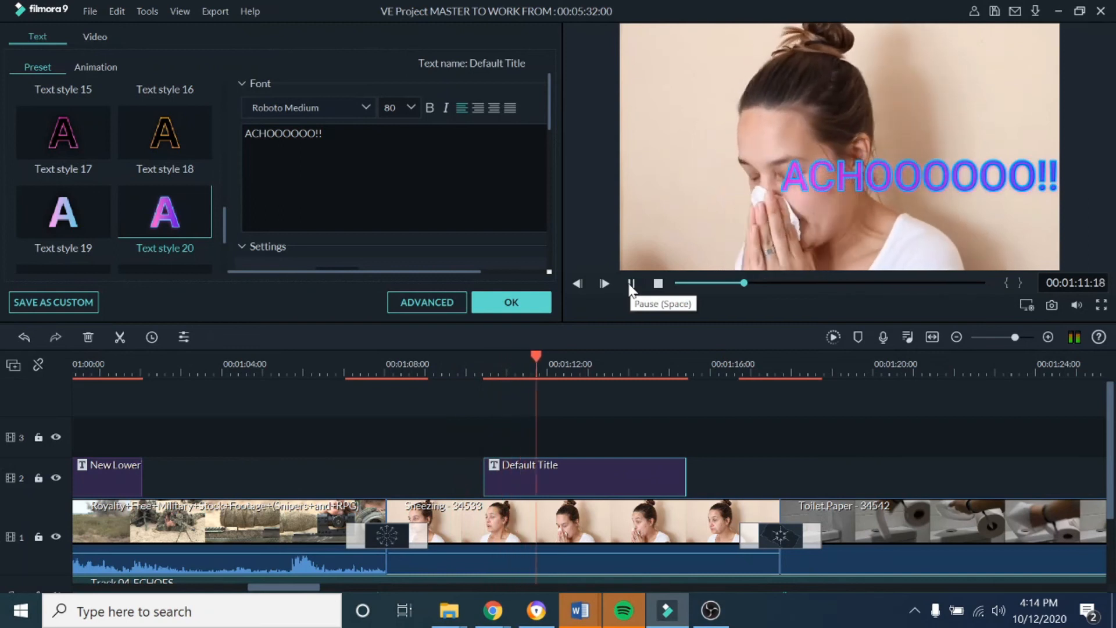
{"action": "left_click", "coordinate": [630, 283]}
{"action": "left_click_drag", "start_coordinate": [563, 354], "coordinate": [424, 375]}
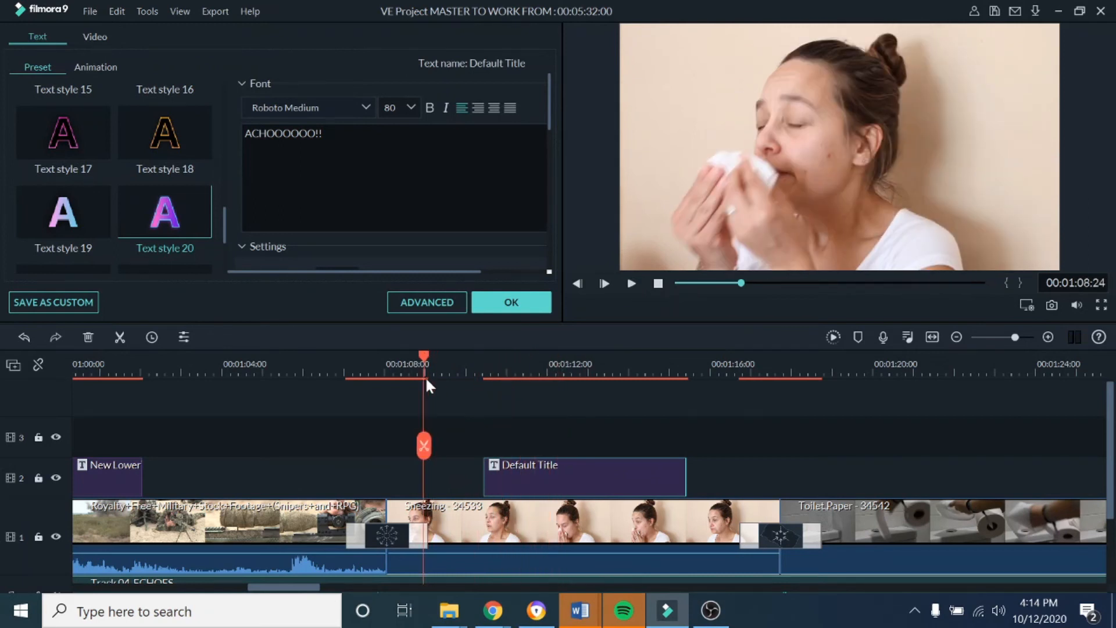
{"action": "left_click", "coordinate": [632, 284]}
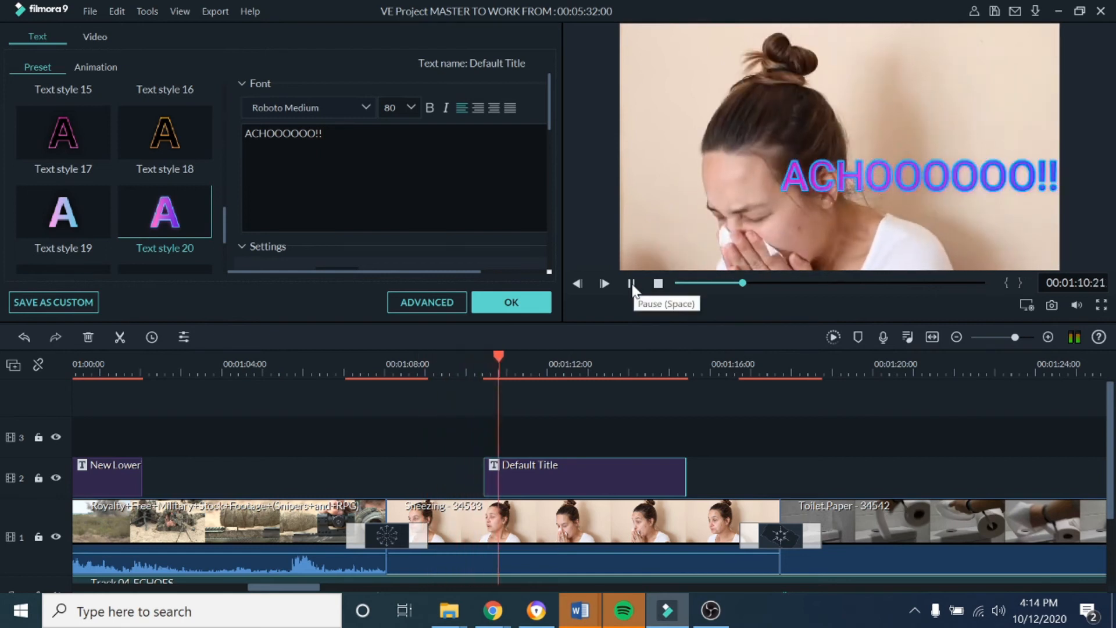
{"action": "left_click", "coordinate": [631, 284]}
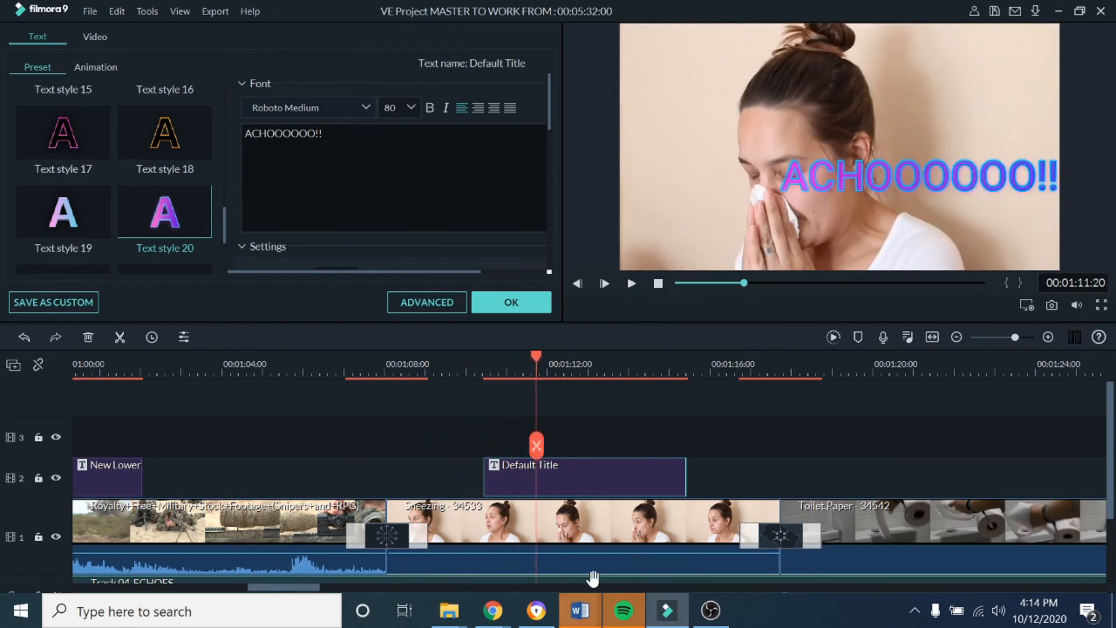
Step: Show the whole project on the timeline and play it from the start through the sneezing clip to review all titles
{"action": "scroll", "coordinate": [782, 370], "scroll_direction": "down", "scroll_amount": 3}
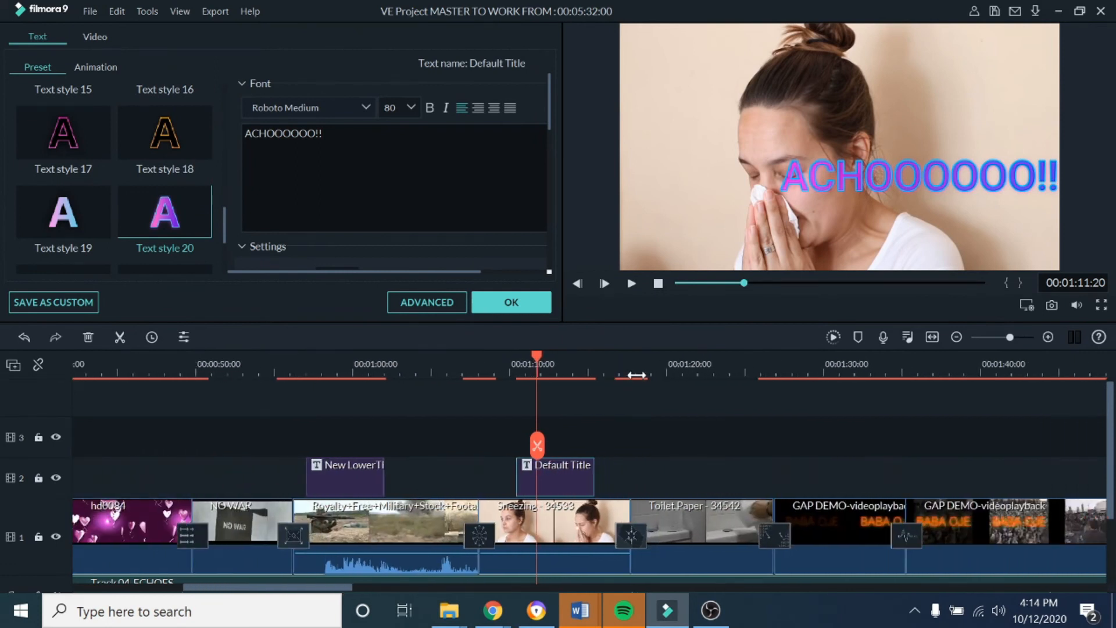
{"action": "scroll", "coordinate": [820, 366], "scroll_direction": "down", "scroll_amount": 2}
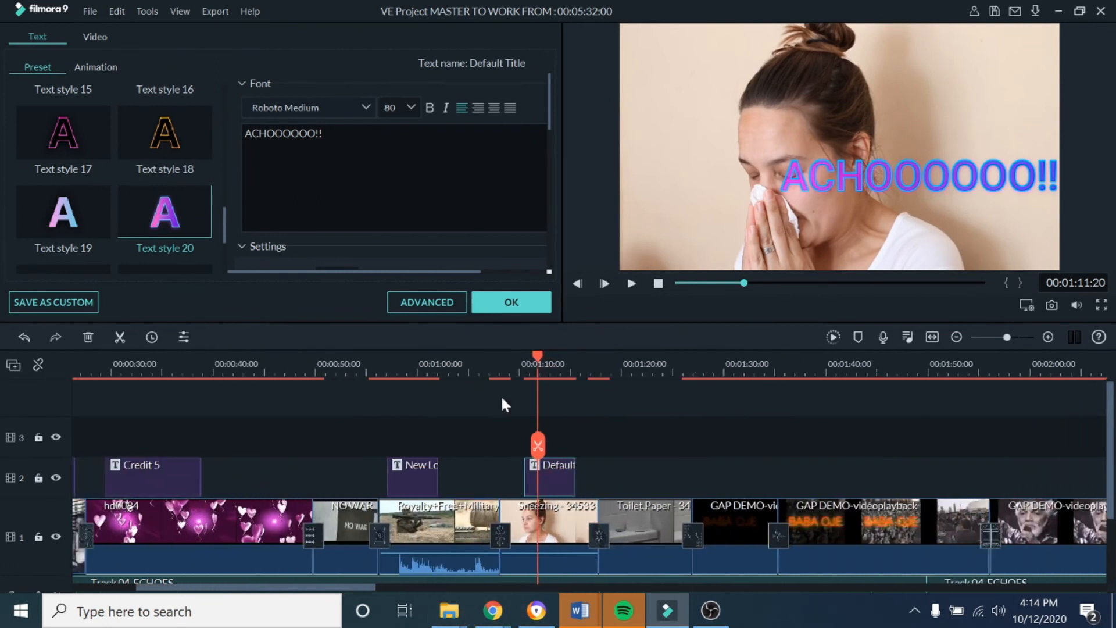
{"action": "left_click_drag", "start_coordinate": [536, 354], "coordinate": [517, 354]}
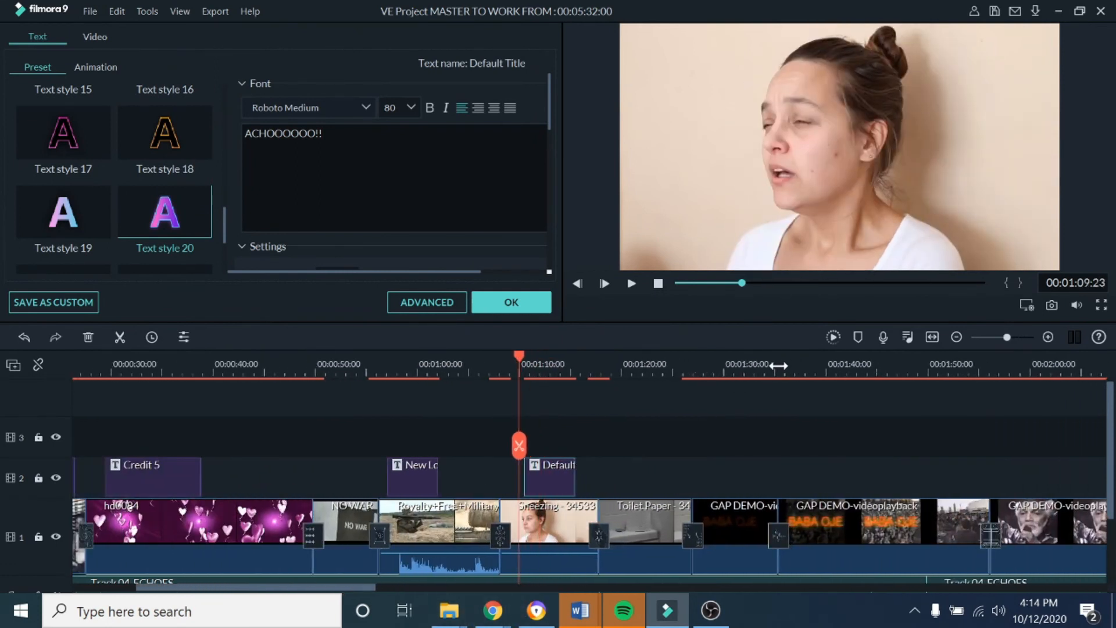
{"action": "scroll", "coordinate": [662, 369], "scroll_direction": "down", "scroll_amount": 2}
{"action": "scroll", "coordinate": [662, 369], "scroll_direction": "down", "scroll_amount": 3}
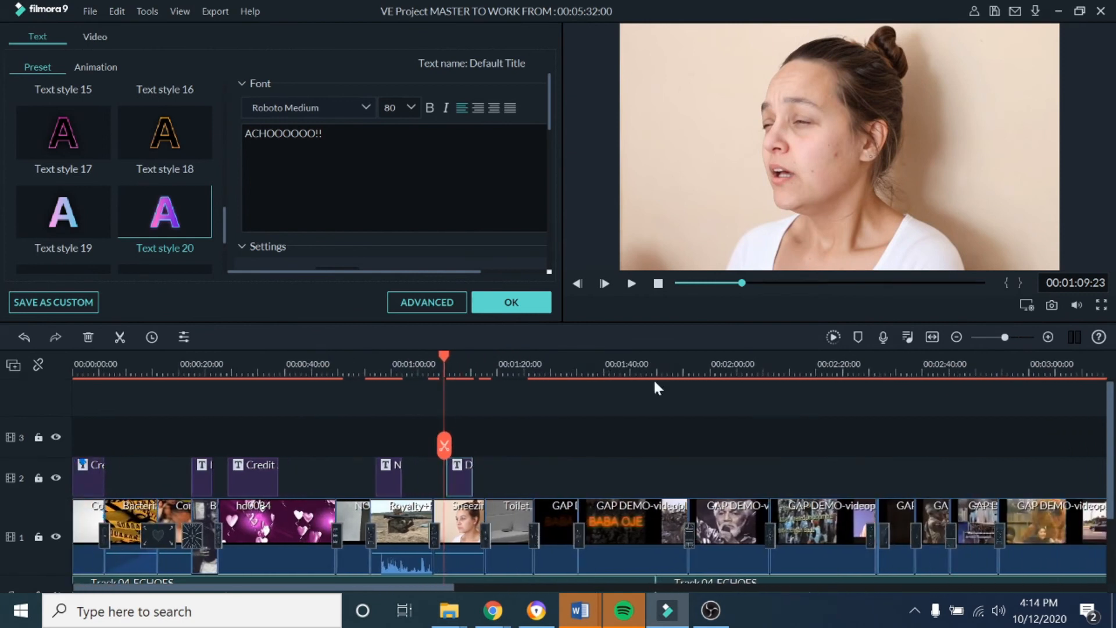
{"action": "scroll", "coordinate": [740, 364], "scroll_direction": "down", "scroll_amount": 4}
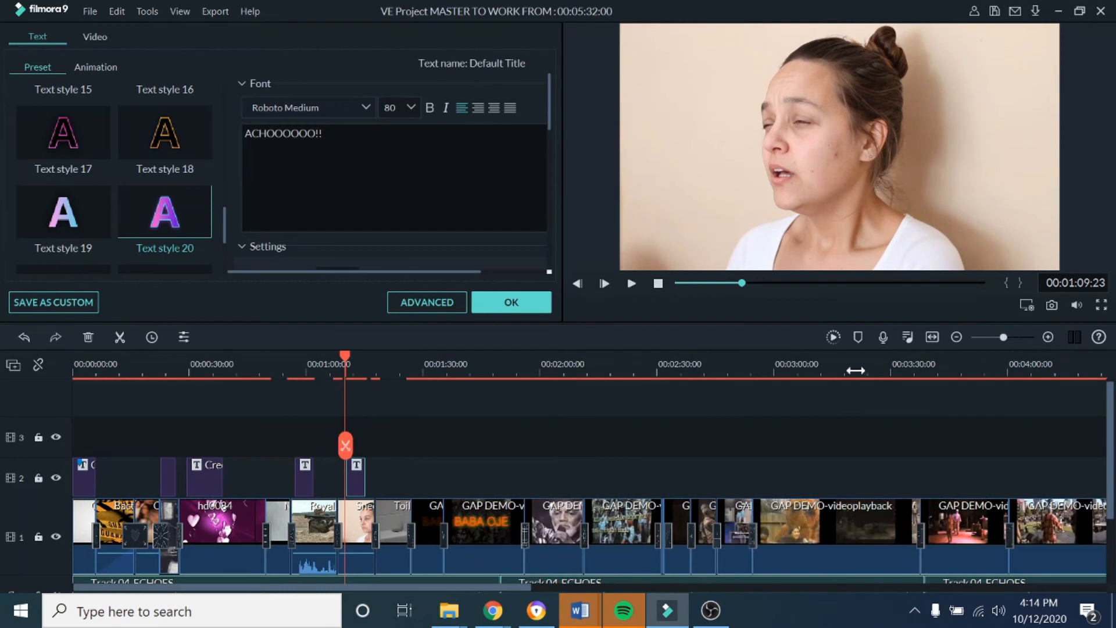
{"action": "scroll", "coordinate": [633, 372], "scroll_direction": "down", "scroll_amount": 4}
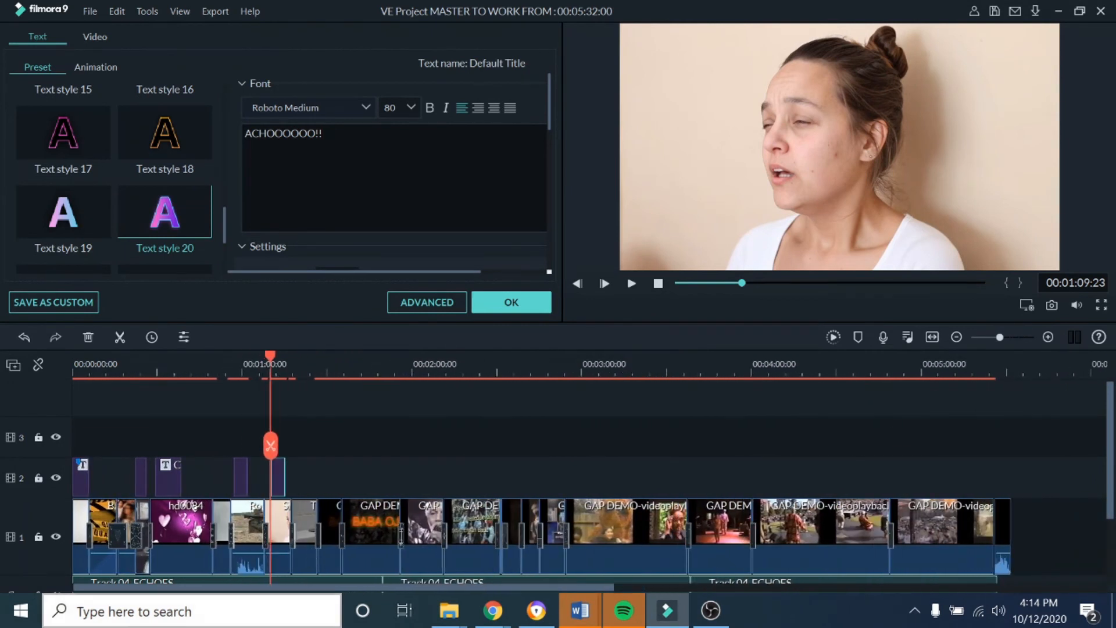
{"action": "left_click_drag", "start_coordinate": [272, 357], "coordinate": [57, 357]}
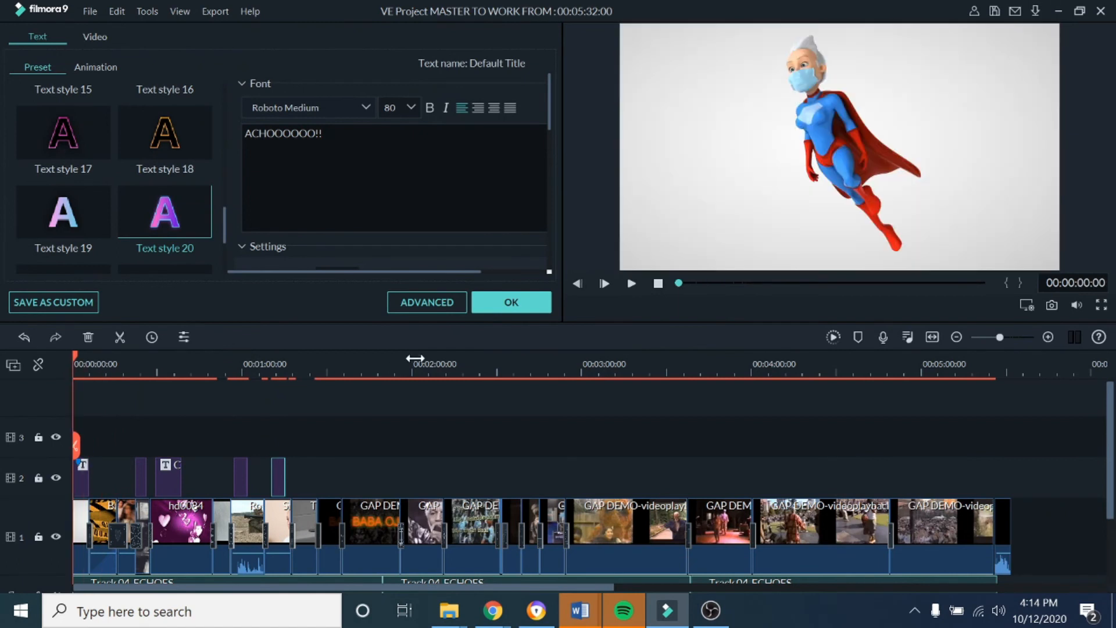
{"action": "left_click", "coordinate": [631, 284]}
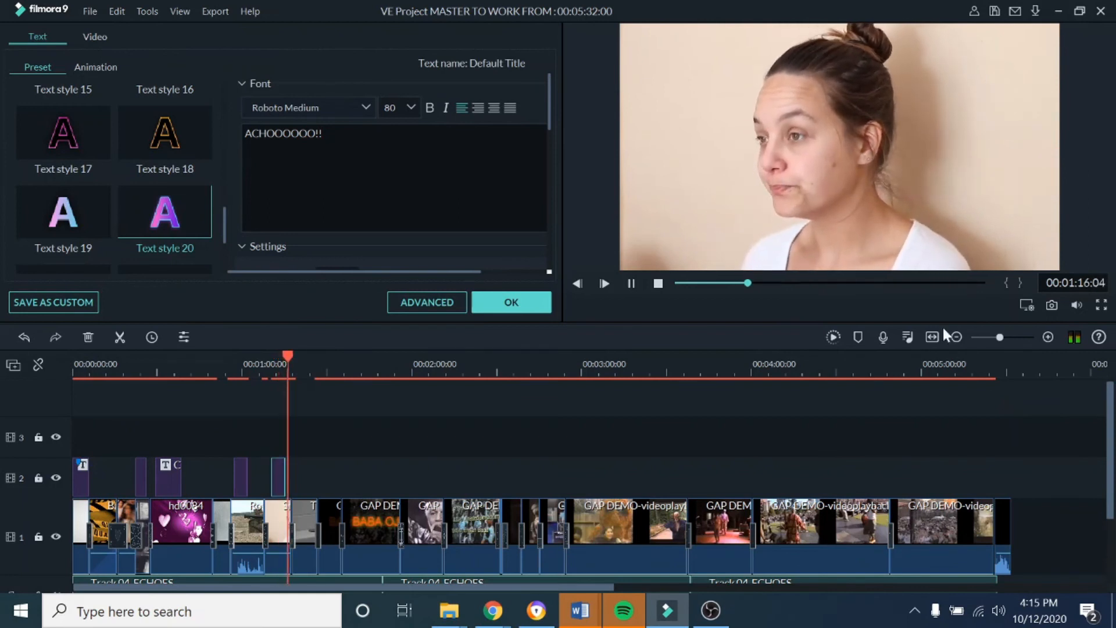
{"action": "left_click", "coordinate": [630, 282]}
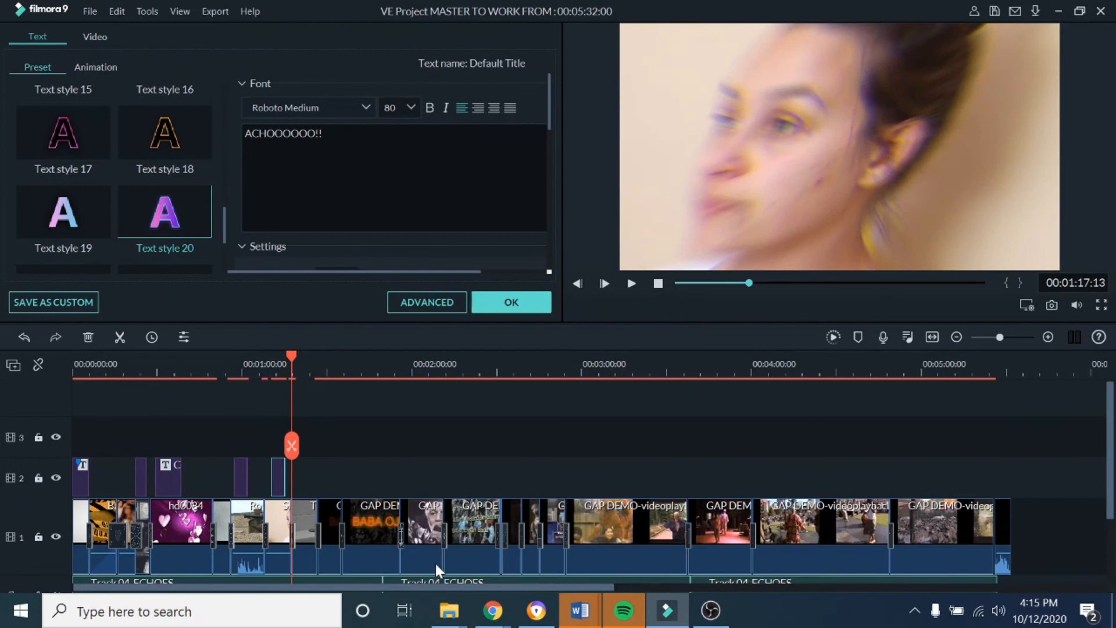
{"action": "left_click_drag", "start_coordinate": [507, 354], "coordinate": [497, 355]}
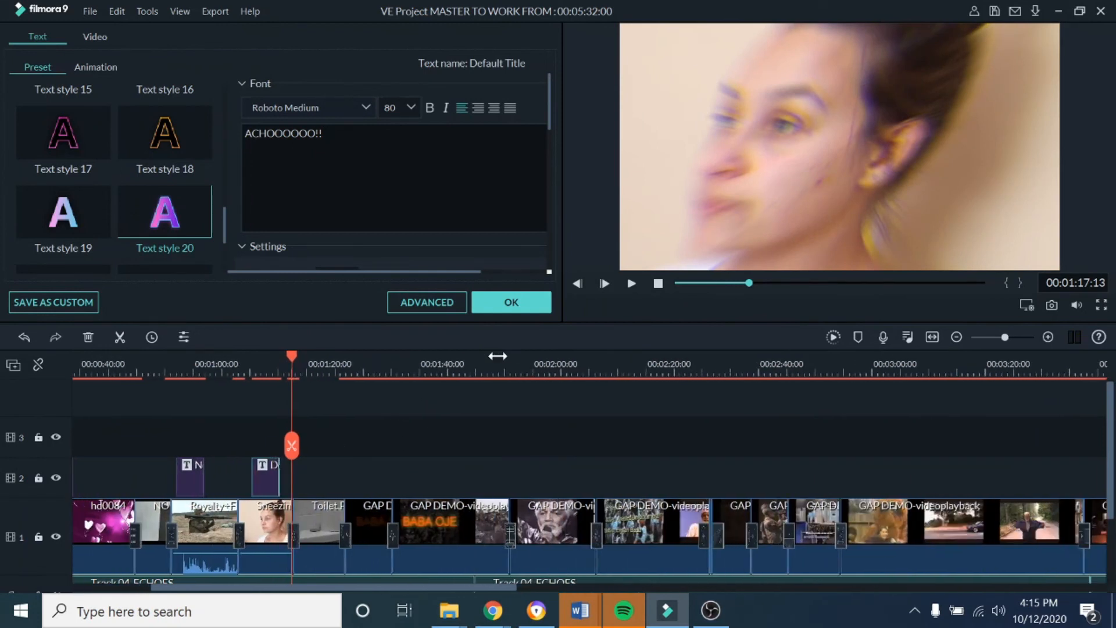
Step: Check which preset the BOOOOOOOMMMMMM!!!! title uses and find New LowerThirds 5 in the title library
{"action": "left_click_drag", "start_coordinate": [291, 353], "coordinate": [179, 355]}
{"action": "left_click", "coordinate": [503, 303]}
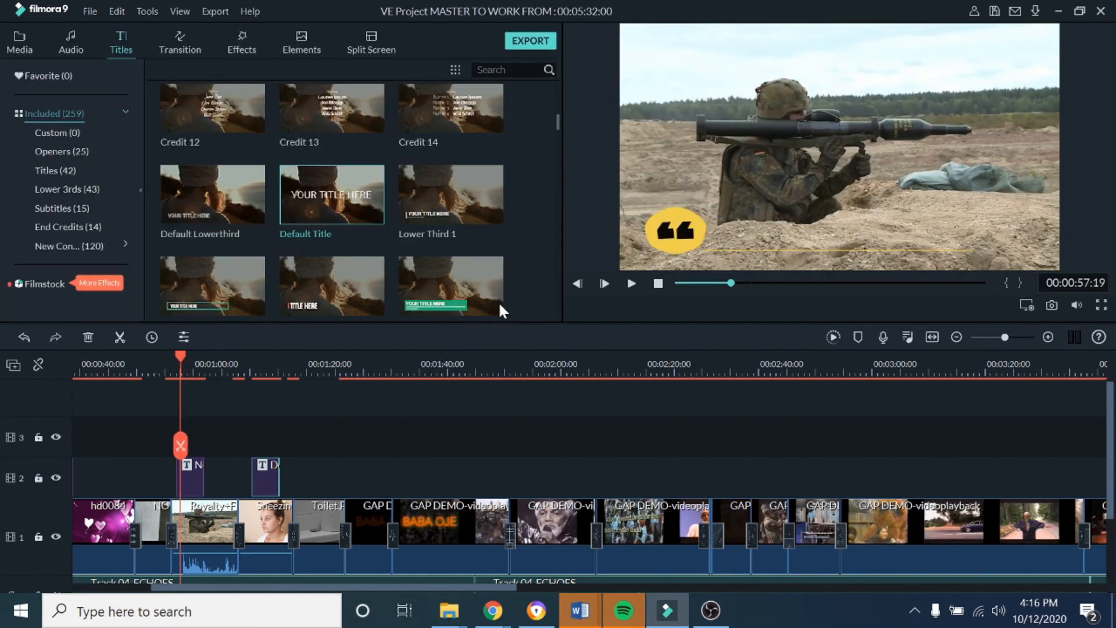
{"action": "double_click", "coordinate": [197, 476]}
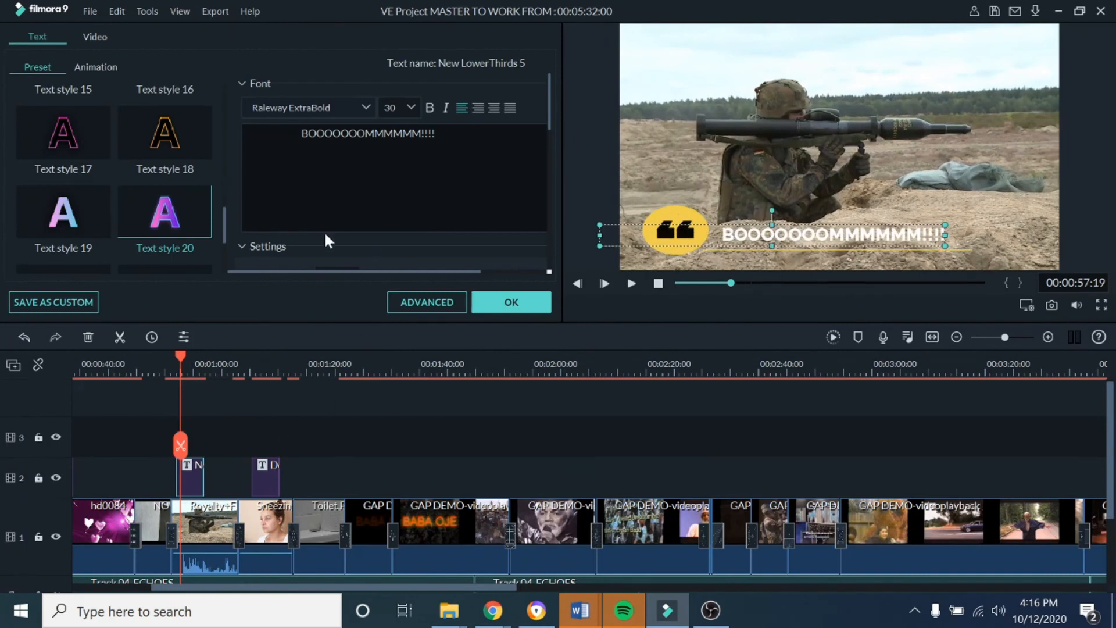
{"action": "left_click_drag", "start_coordinate": [550, 104], "coordinate": [548, 115]}
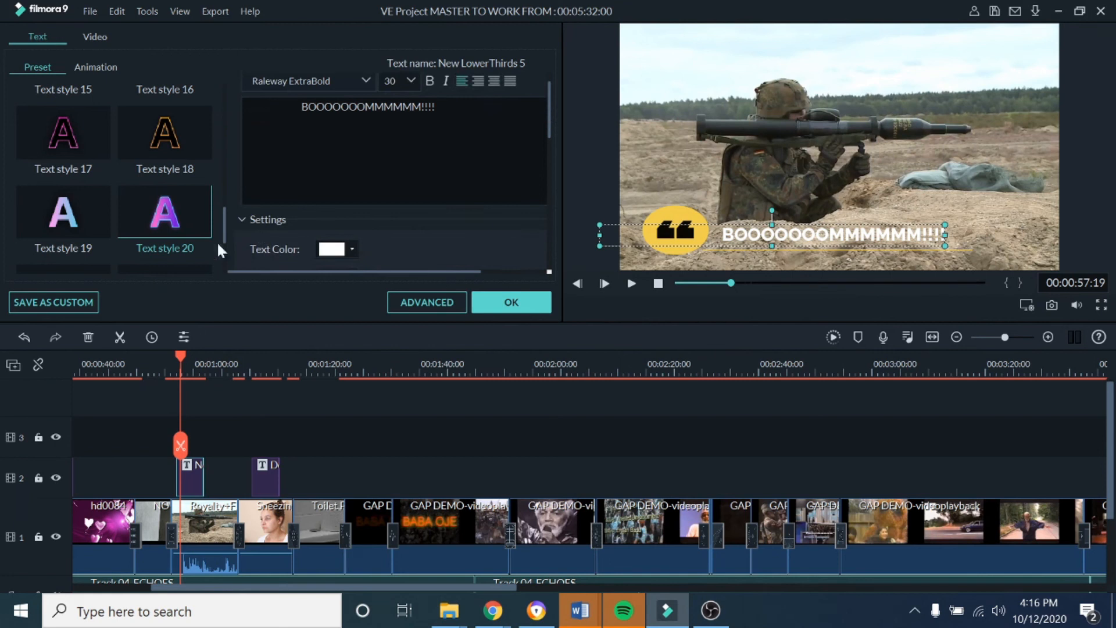
{"action": "left_click", "coordinate": [503, 299]}
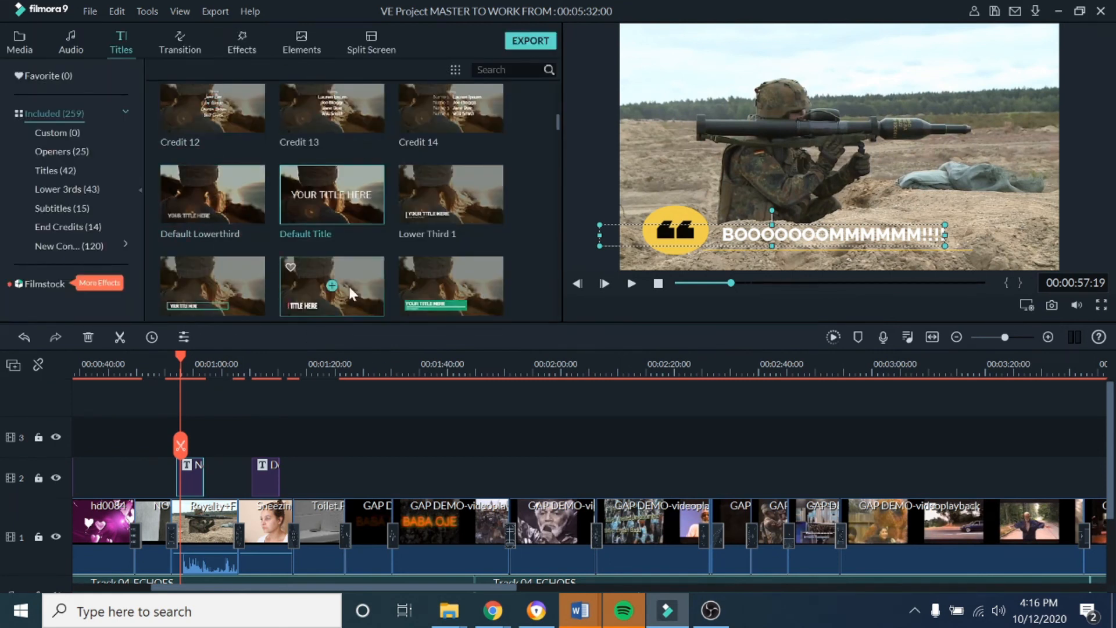
{"action": "left_click_drag", "start_coordinate": [557, 120], "coordinate": [568, 191]}
{"action": "left_click", "coordinate": [437, 141]}
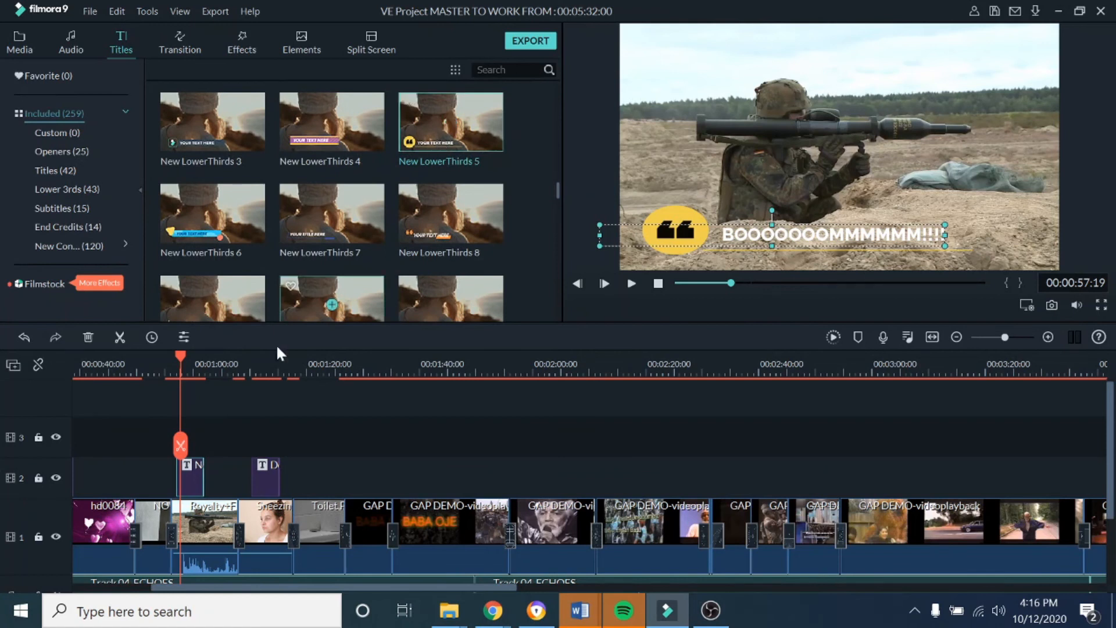
Step: Play the military clip twice from the start of its title, stopping at the binoculars shot
{"action": "left_click", "coordinate": [184, 357]}
{"action": "left_click", "coordinate": [631, 283]}
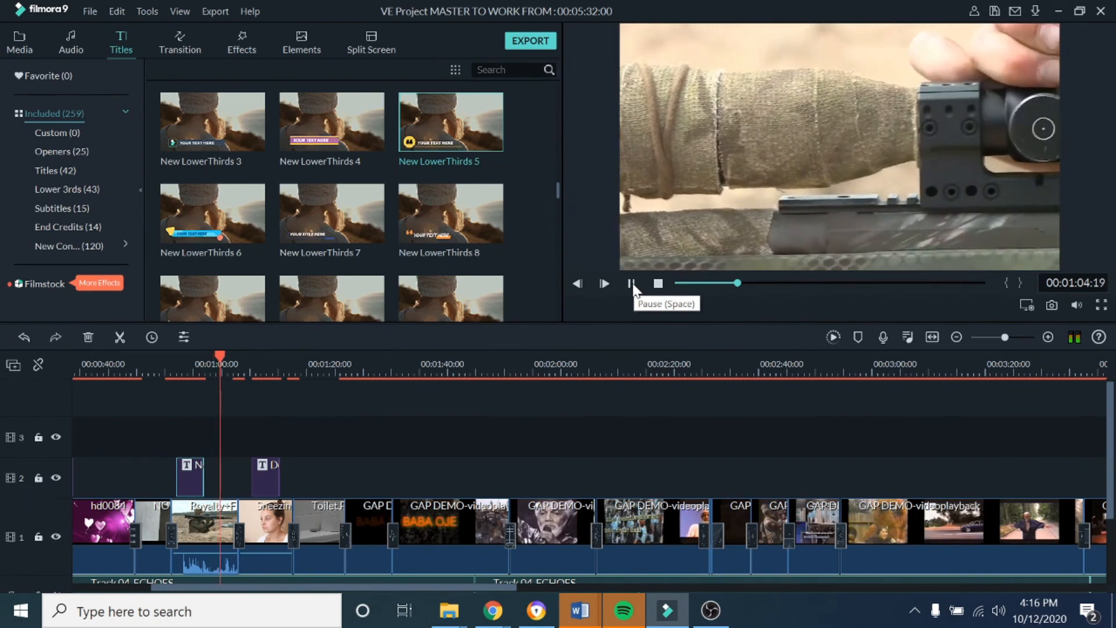
{"action": "left_click", "coordinate": [632, 282]}
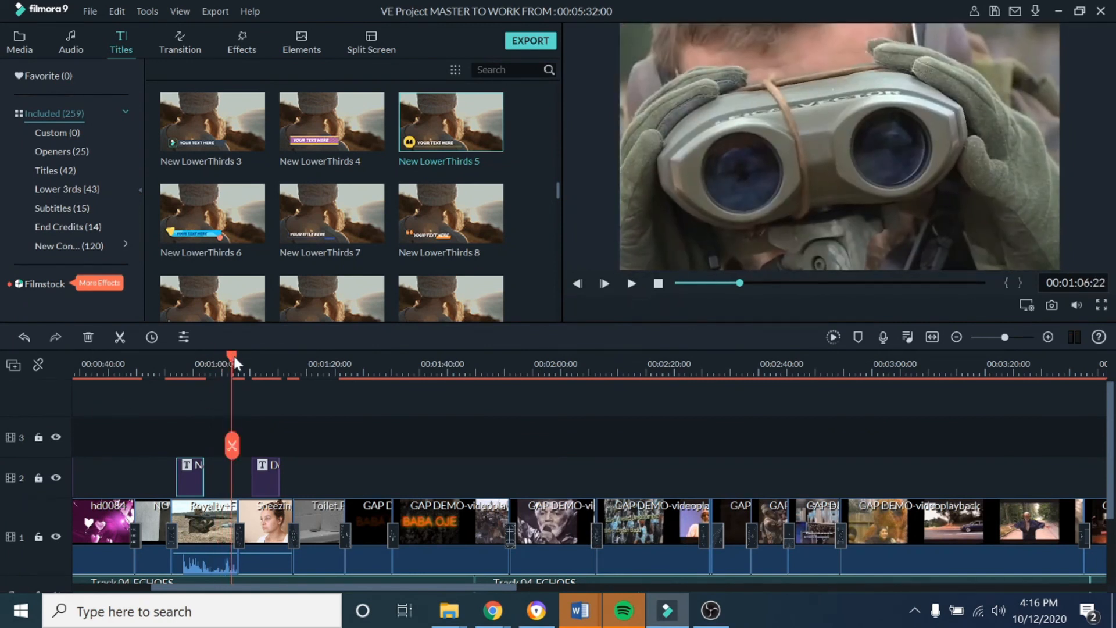
{"action": "left_click_drag", "start_coordinate": [225, 353], "coordinate": [177, 366]}
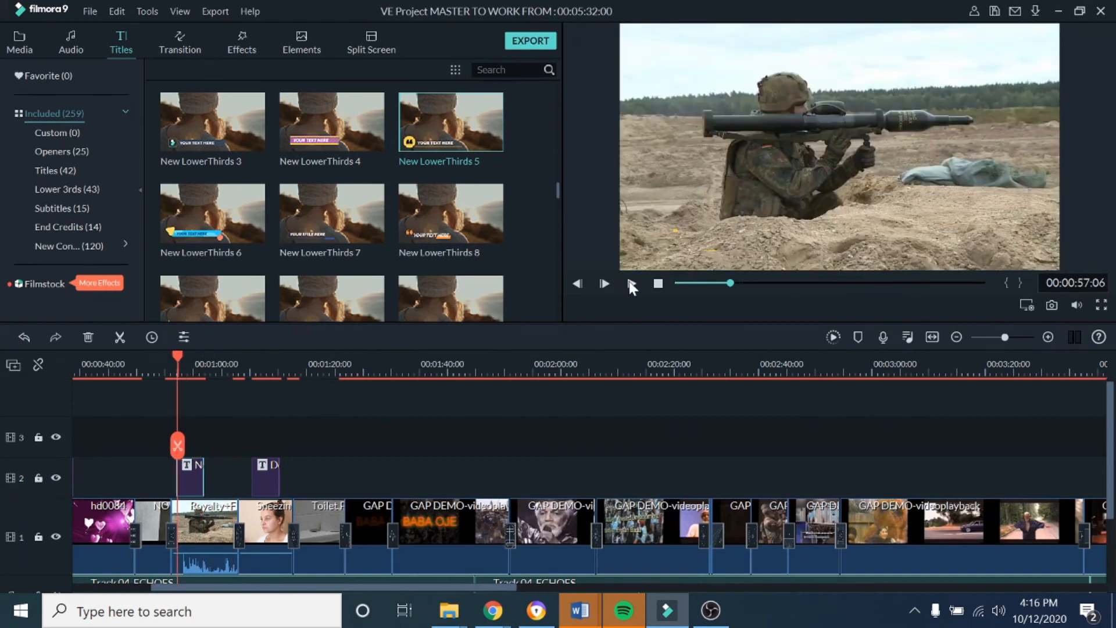
{"action": "left_click", "coordinate": [631, 283]}
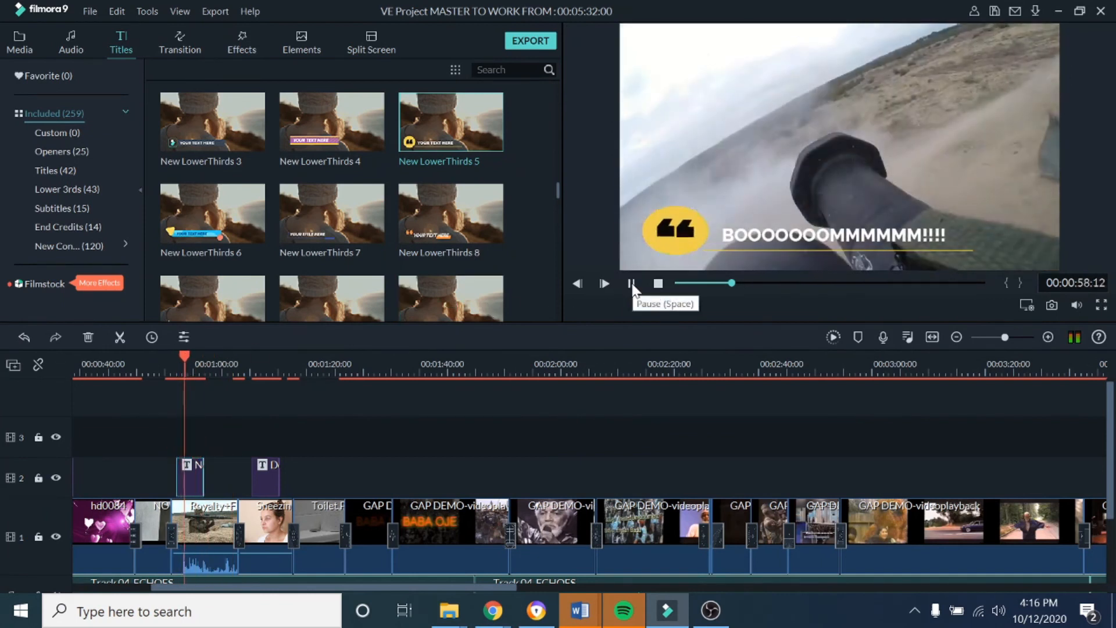
{"action": "left_click", "coordinate": [633, 283]}
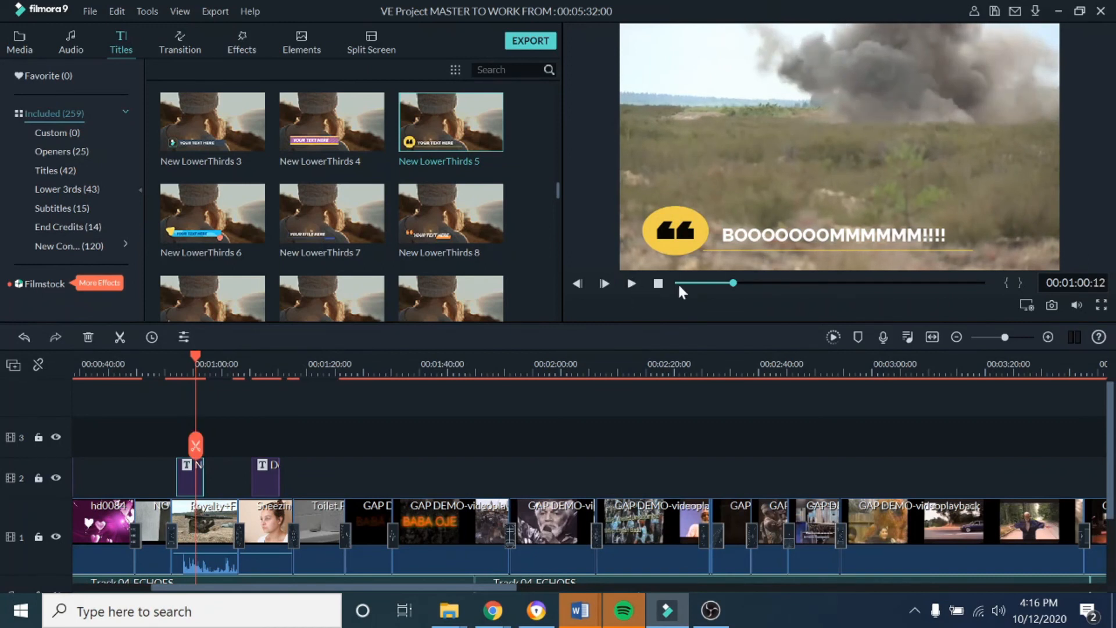
{"action": "left_click", "coordinate": [631, 284]}
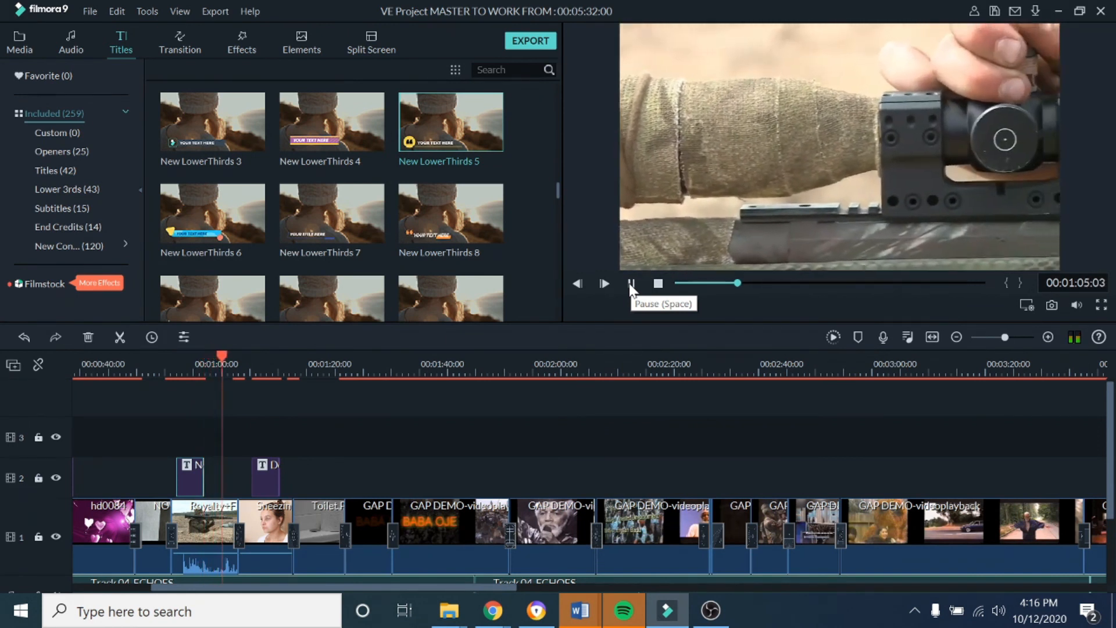
{"action": "left_click", "coordinate": [631, 283]}
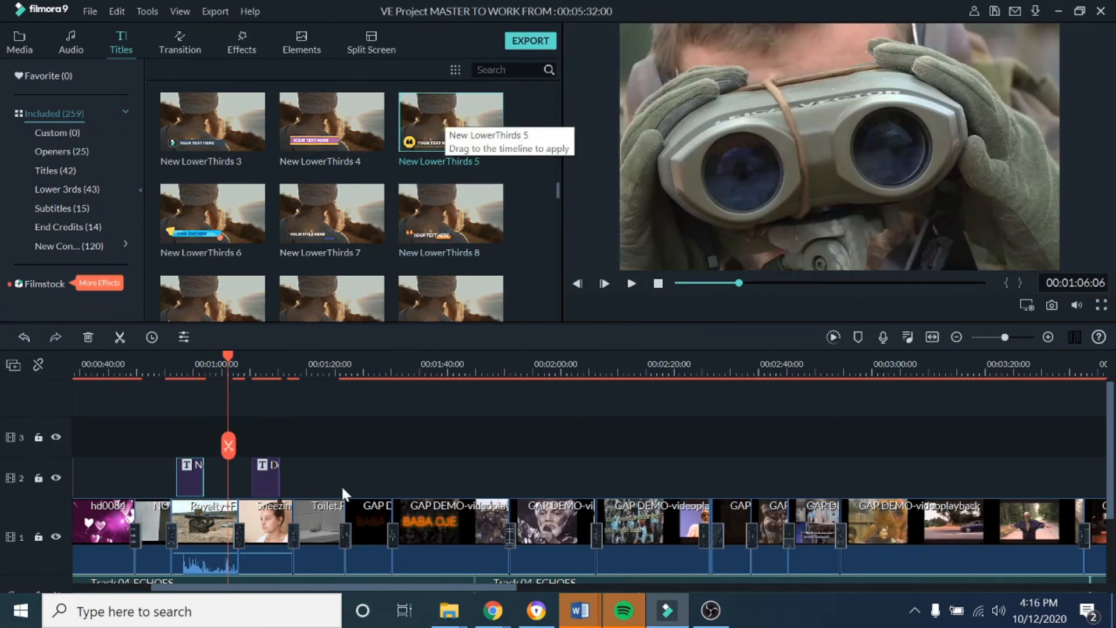
Step: Add a New LowerThirds 5 title to track 2 over the binoculars shot, between the two existing titles
{"action": "left_click_drag", "start_coordinate": [338, 367], "coordinate": [625, 363]}
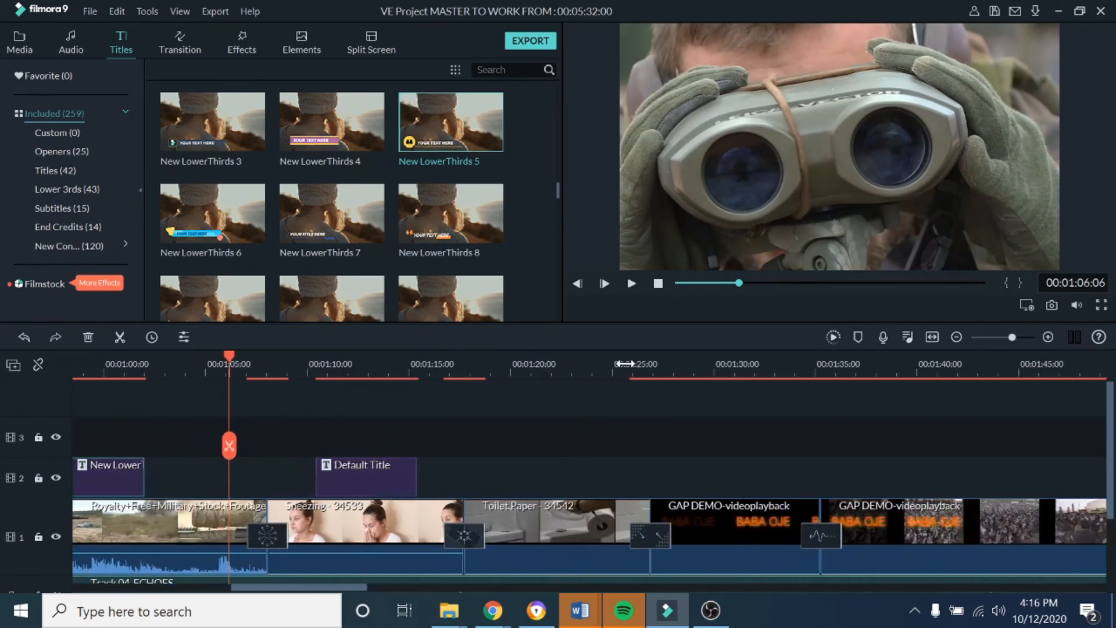
{"action": "left_click_drag", "start_coordinate": [299, 368], "coordinate": [348, 361]}
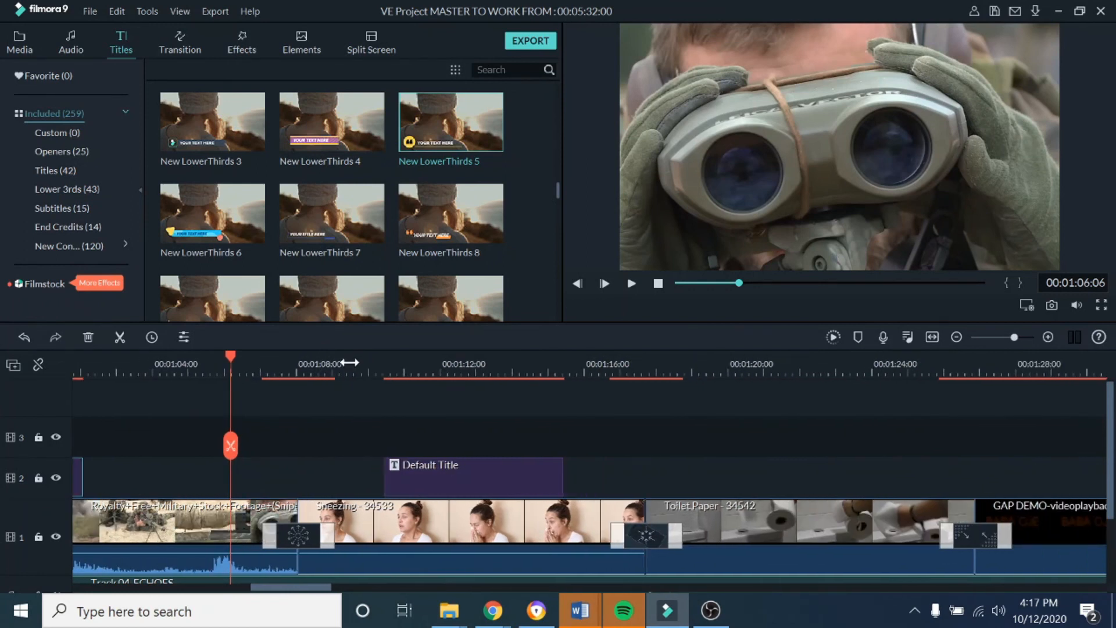
{"action": "left_click_drag", "start_coordinate": [419, 112], "coordinate": [152, 458]}
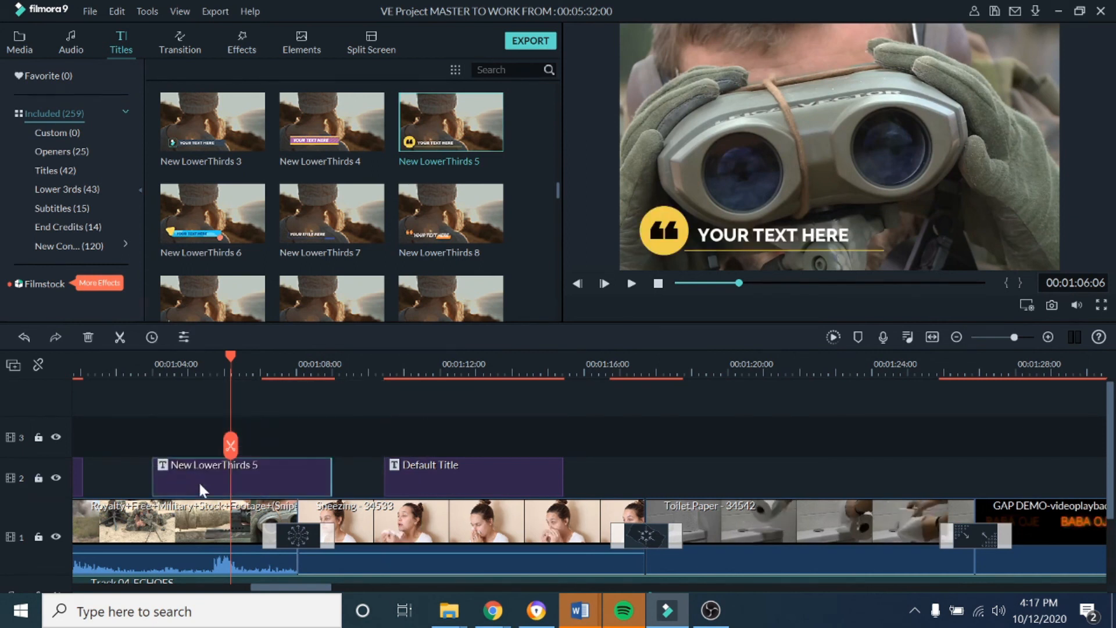
Step: Replace the new lower third's placeholder text with TARGET ACQUIRED!
{"action": "double_click", "coordinate": [253, 475]}
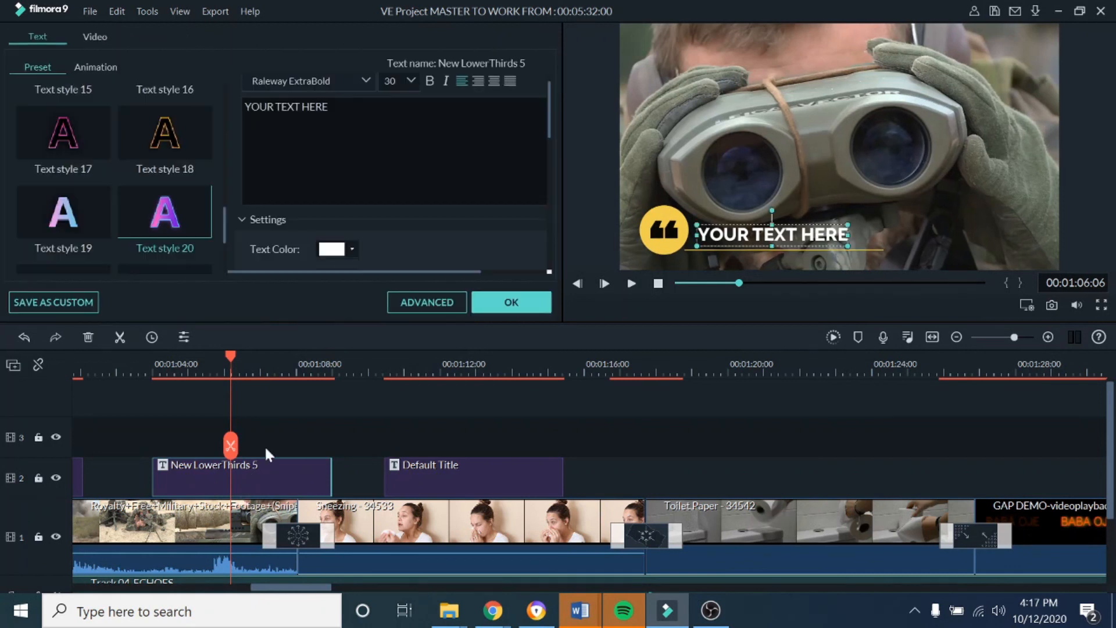
{"action": "key", "text": "BackSpace"}
{"action": "key", "text": "BackSpace"}
{"action": "key", "text": "BackSpace"}
{"action": "key", "text": "BackSpace"}
{"action": "key", "text": "BackSpace"}
{"action": "key", "text": "BackSpace"}
{"action": "key", "text": "BackSpace"}
{"action": "key", "text": "BackSpace"}
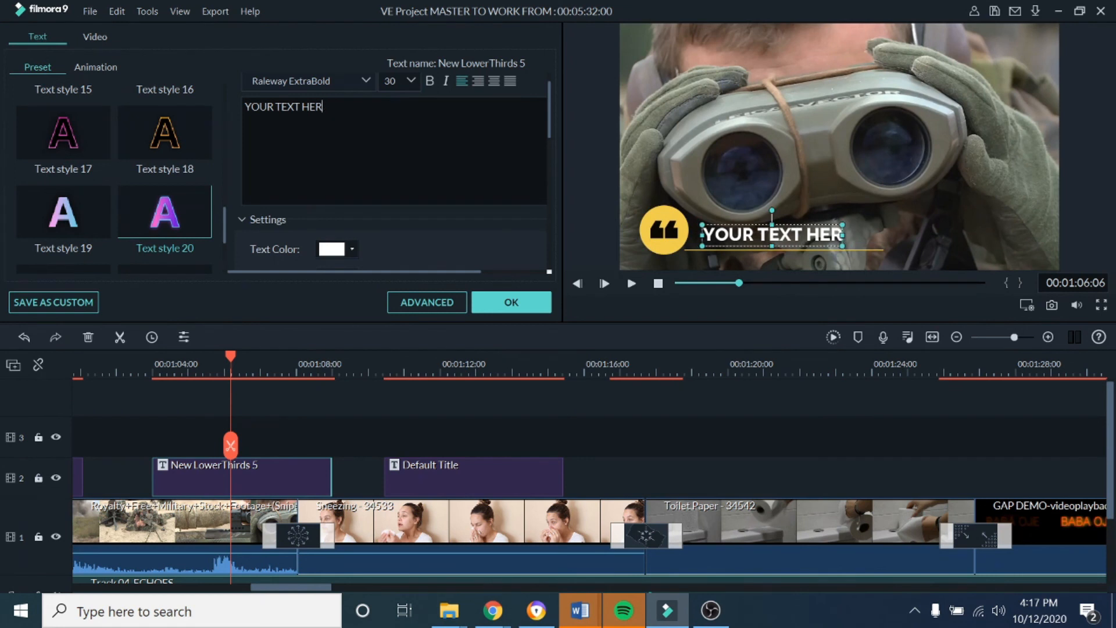
{"action": "key", "text": "BackSpace"}
{"action": "key", "text": "BackSpace"}
{"action": "key", "text": "BackSpace"}
{"action": "key", "text": "BackSpace"}
{"action": "key", "text": "BackSpace"}
{"action": "key", "text": "BackSpace"}
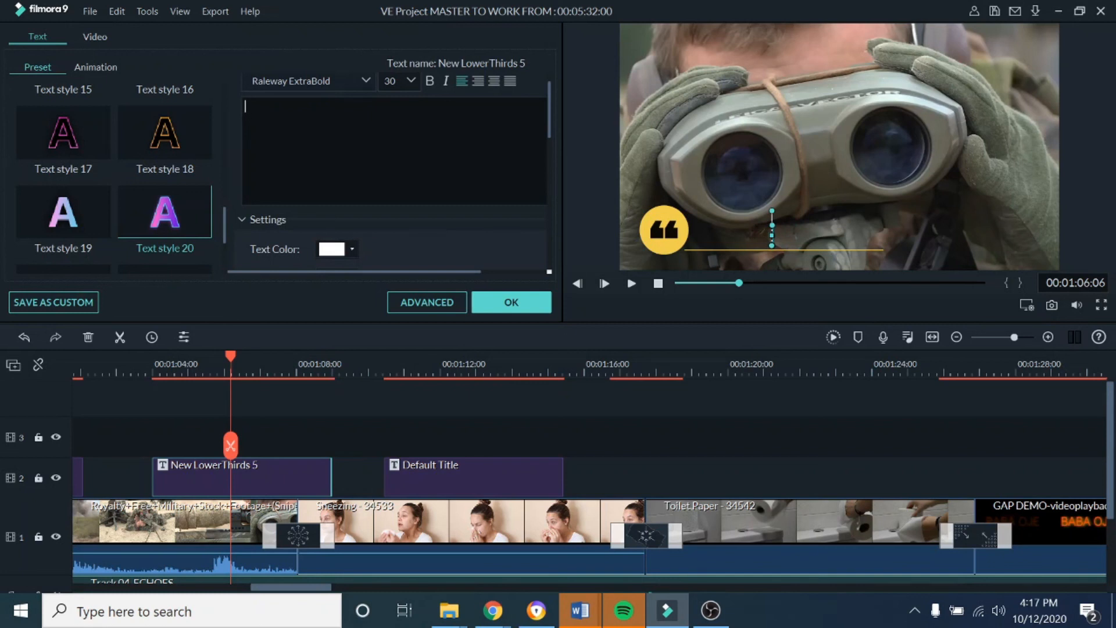
{"action": "type", "text": "TARGE"}
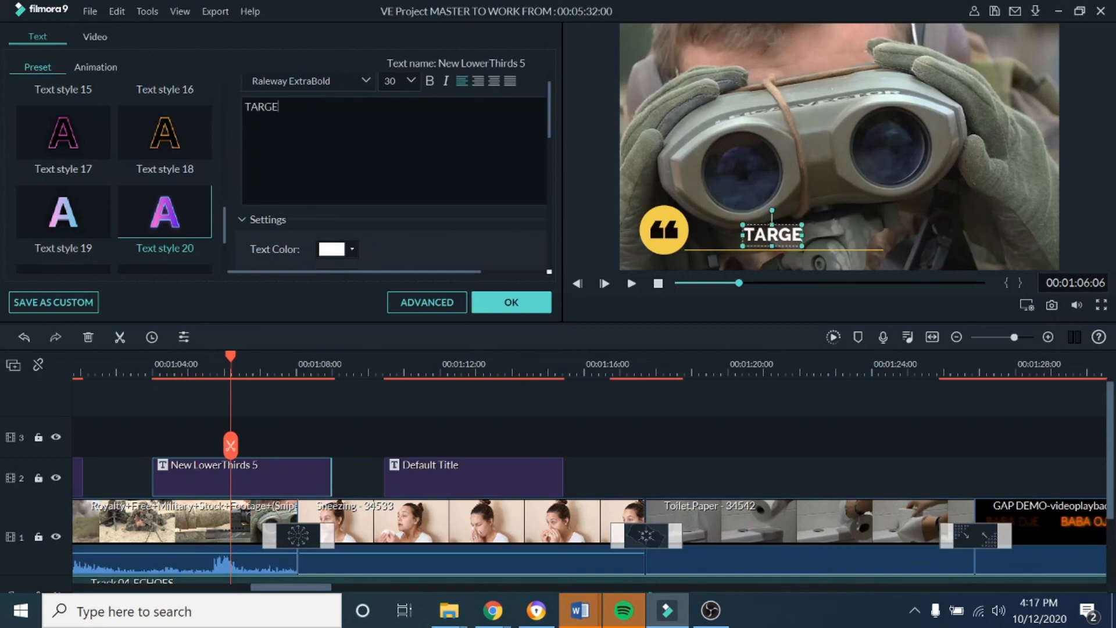
{"action": "type", "text": "T AQ"}
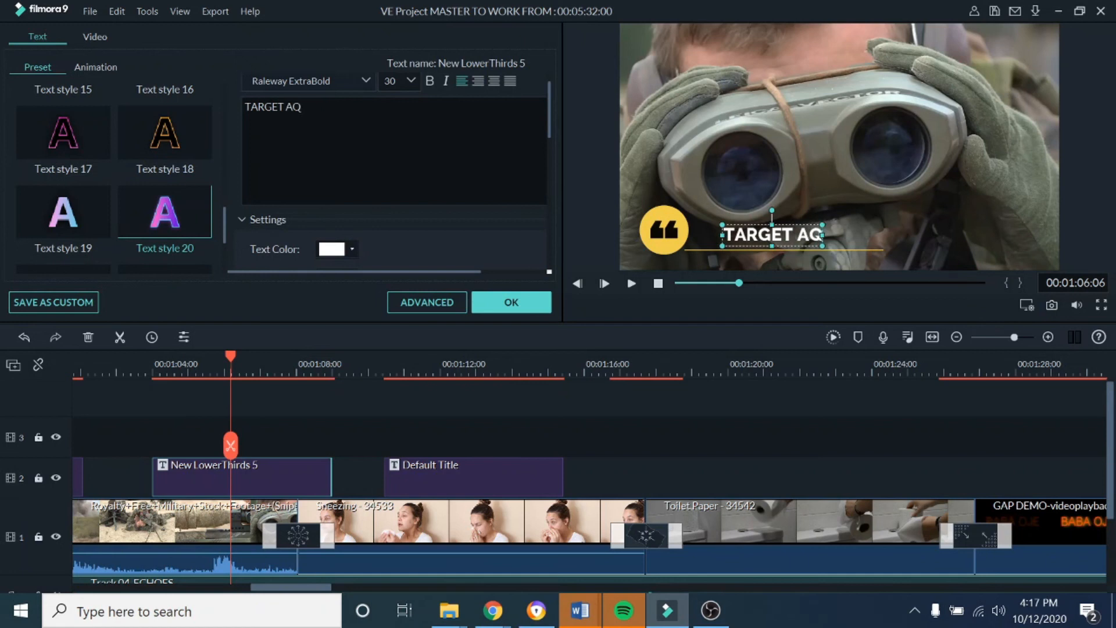
{"action": "key", "text": "BackSpace"}
{"action": "type", "text": "C"}
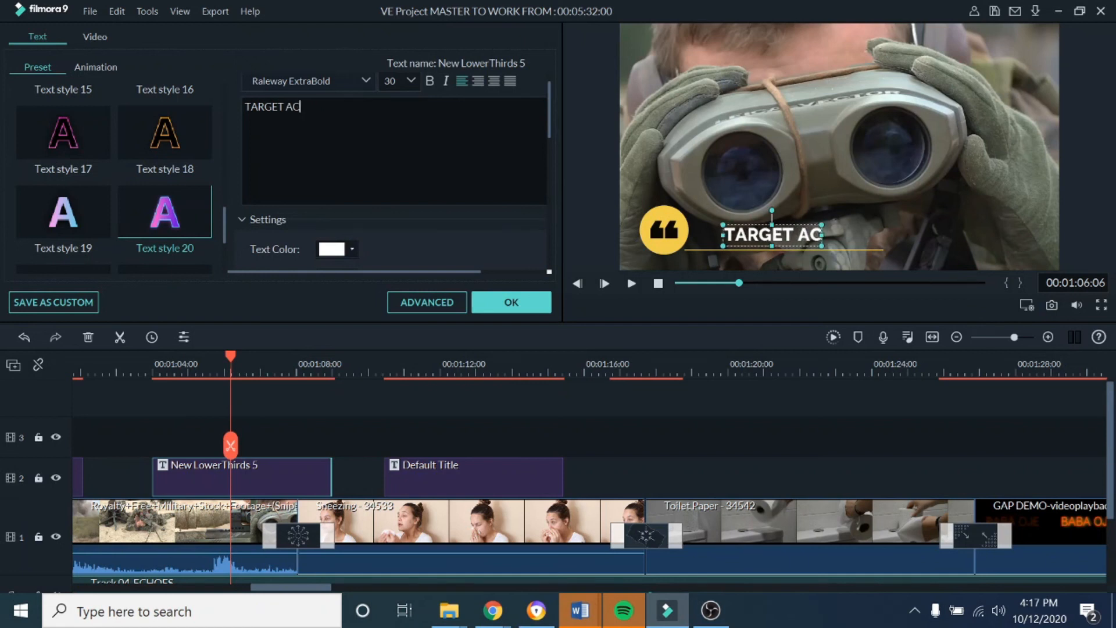
{"action": "type", "text": "QUIRED"}
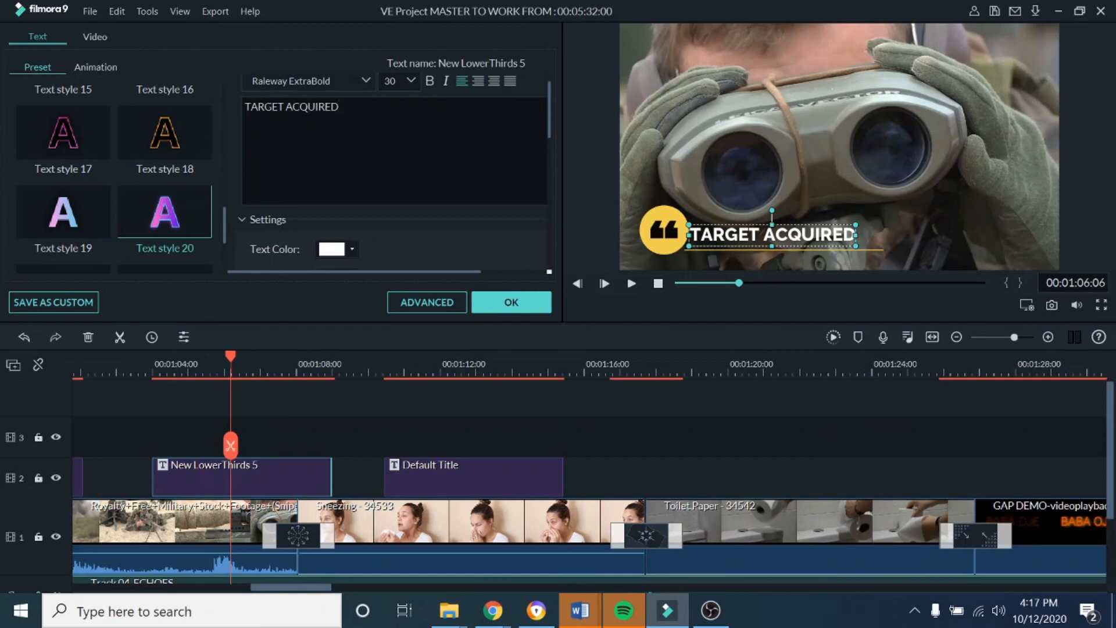
{"action": "type", "text": "!"}
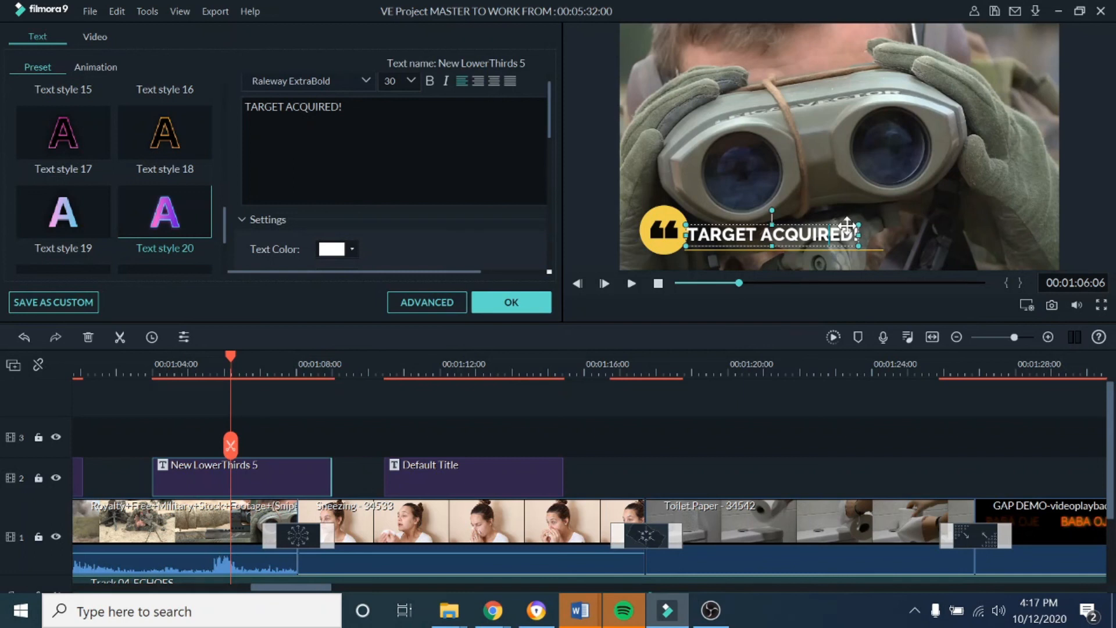
Step: Move the yellow quote graphic and the TARGET ACQUIRED! text together into the lower-right corner of the video frame
{"action": "mouse_move", "coordinate": [850, 227]}
{"action": "left_mouse_down"}
{"action": "mouse_move", "coordinate": [870, 228]}
{"action": "mouse_move", "coordinate": [869, 219]}
{"action": "left_mouse_up"}
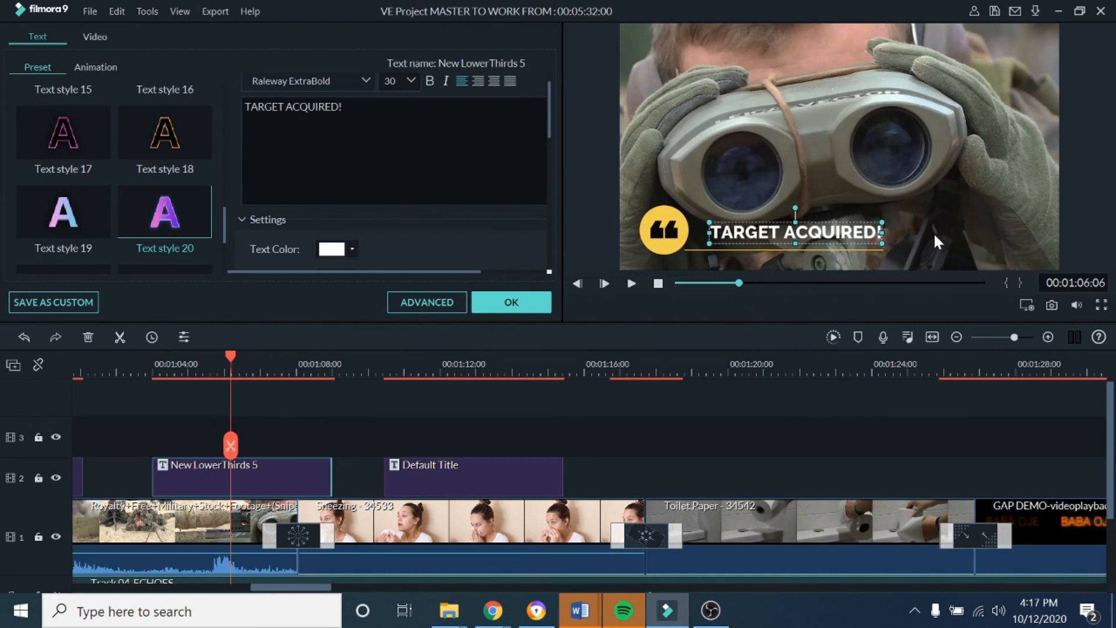
{"action": "left_click", "coordinate": [856, 255]}
{"action": "left_click_drag", "start_coordinate": [857, 214], "coordinate": [1023, 215]}
{"action": "left_click", "coordinate": [783, 241]}
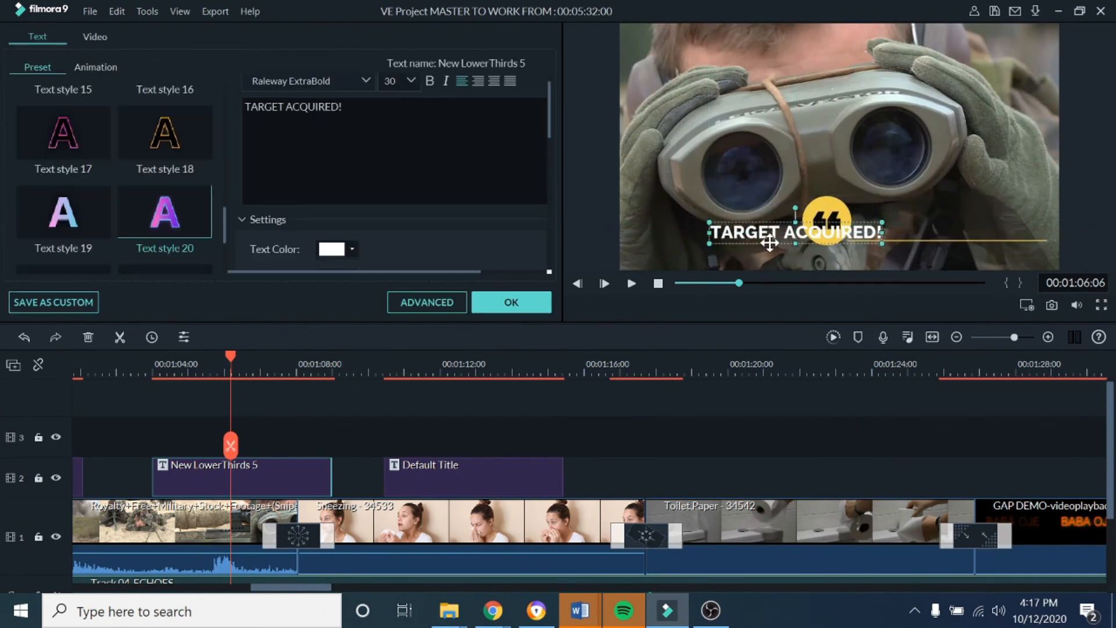
{"action": "left_click_drag", "start_coordinate": [772, 234], "coordinate": [921, 234]}
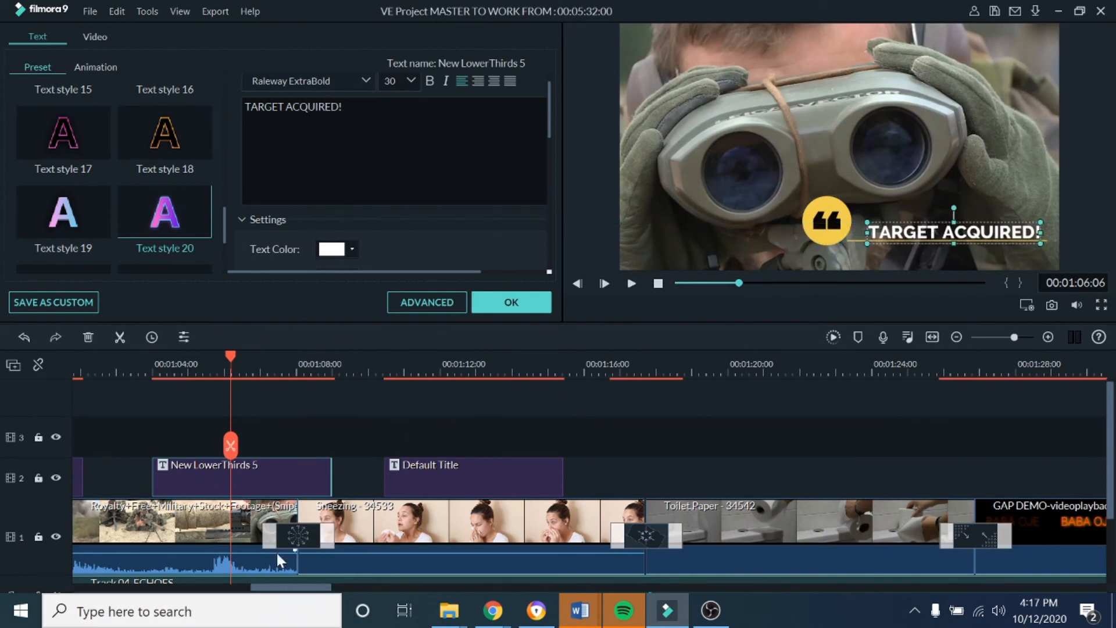
Step: Play the military clip from just before its first title into the sneeze to check the new title's timing
{"action": "left_click_drag", "start_coordinate": [594, 366], "coordinate": [342, 367]}
{"action": "left_click_drag", "start_coordinate": [221, 354], "coordinate": [123, 369]}
{"action": "left_click", "coordinate": [631, 283]}
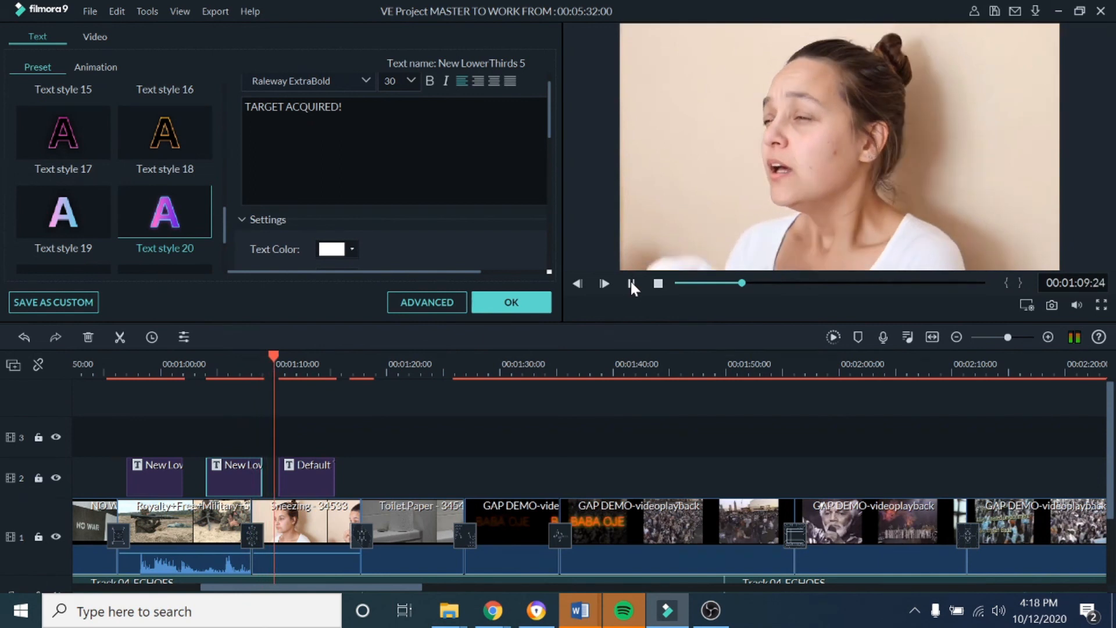
{"action": "left_click", "coordinate": [630, 283]}
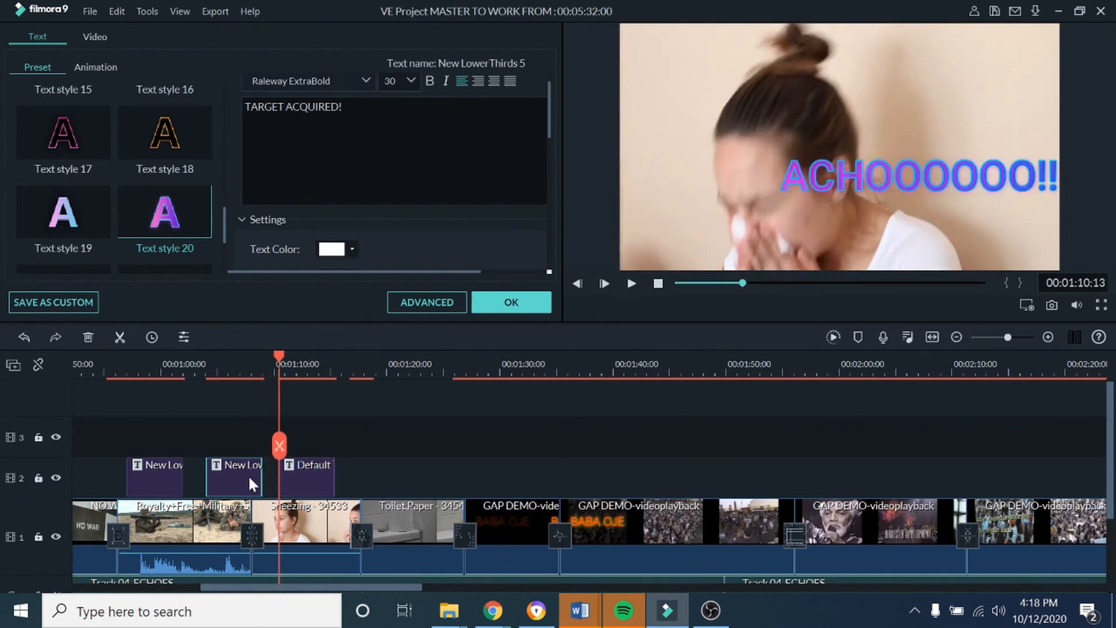
Step: Shorten the TARGET ACQUIRED! title to finish where the military clip ends, and replay that section
{"action": "left_click_drag", "start_coordinate": [263, 479], "coordinate": [251, 487]}
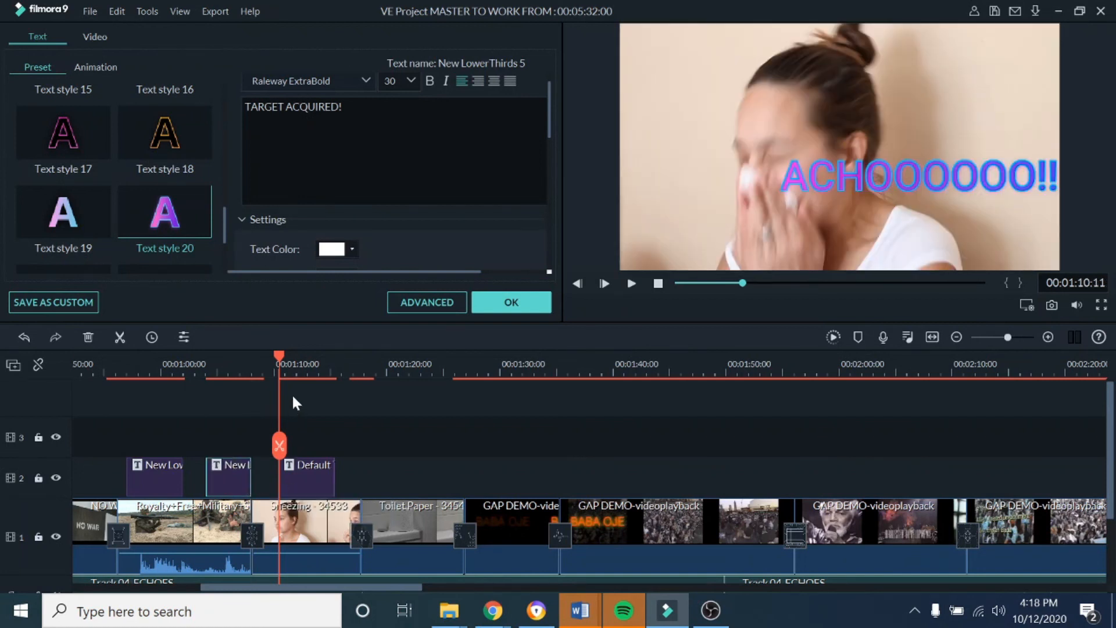
{"action": "mouse_move", "coordinate": [278, 353]}
{"action": "left_mouse_down"}
{"action": "mouse_move", "coordinate": [183, 372]}
{"action": "mouse_move", "coordinate": [194, 375]}
{"action": "left_mouse_up"}
{"action": "left_click", "coordinate": [630, 283]}
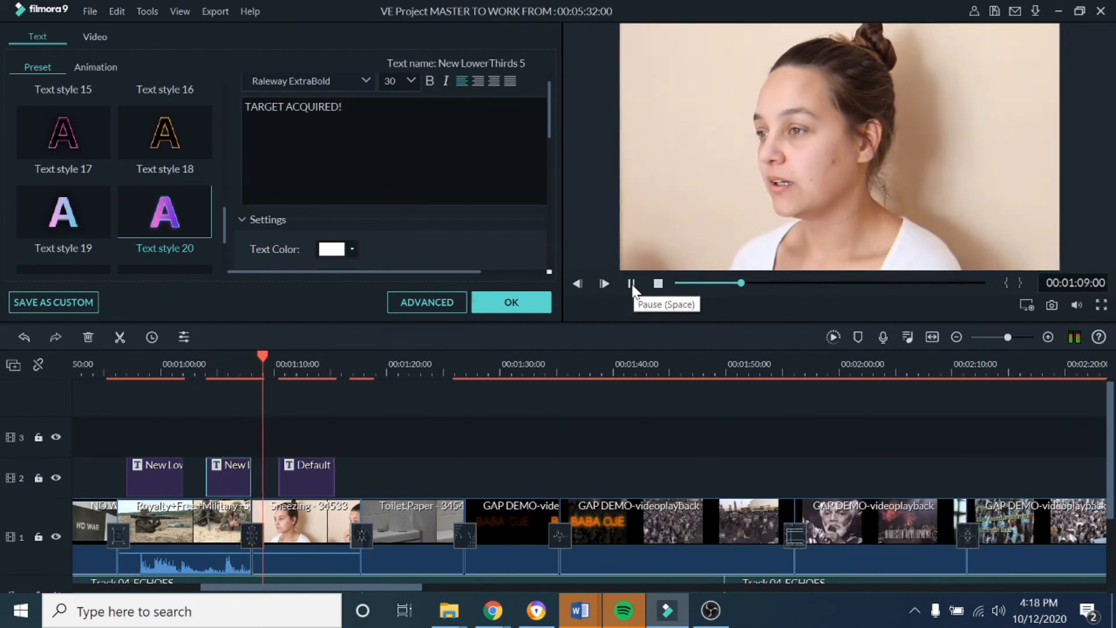
{"action": "left_click", "coordinate": [632, 283]}
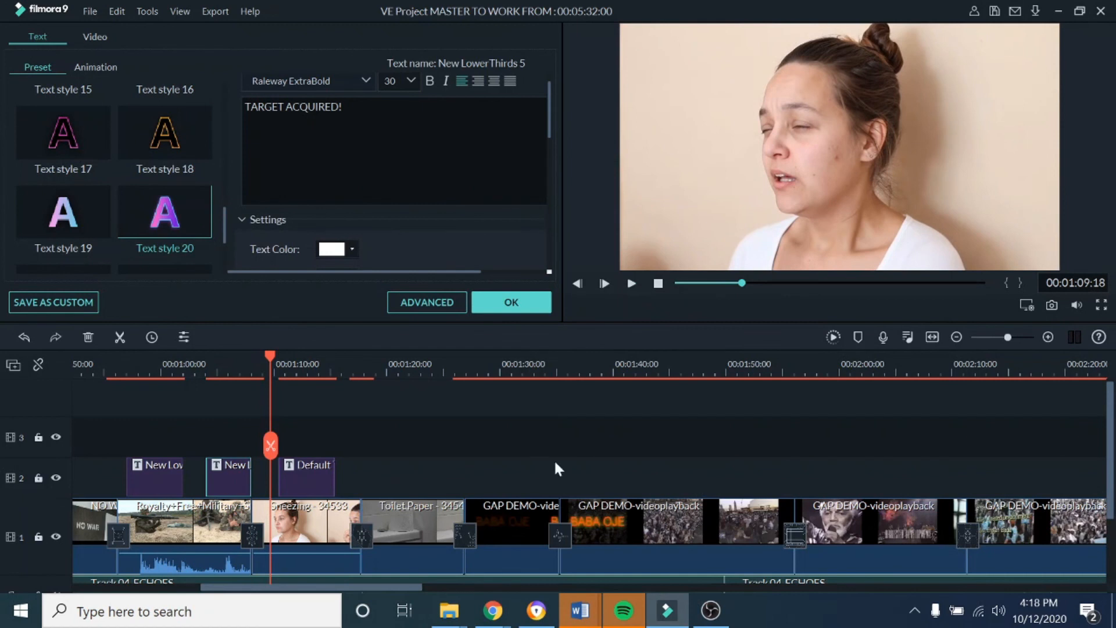
Step: Bring the untitled GAP DEMO clips through the project's end into view on the timeline
{"action": "left_click_drag", "start_coordinate": [770, 364], "coordinate": [510, 366]}
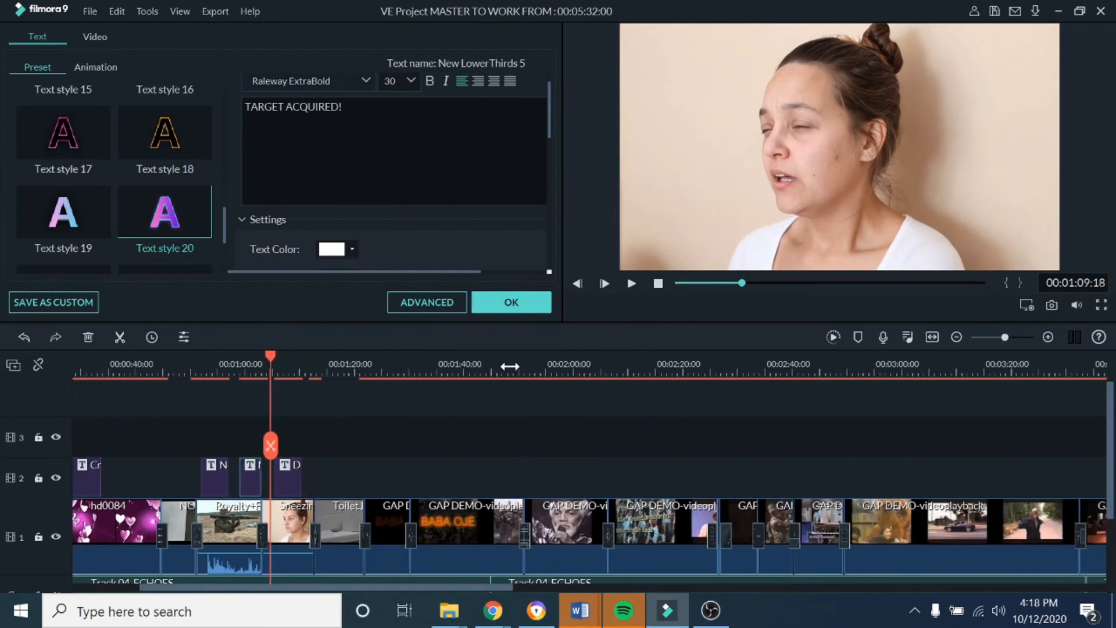
{"action": "left_click_drag", "start_coordinate": [625, 367], "coordinate": [526, 366]}
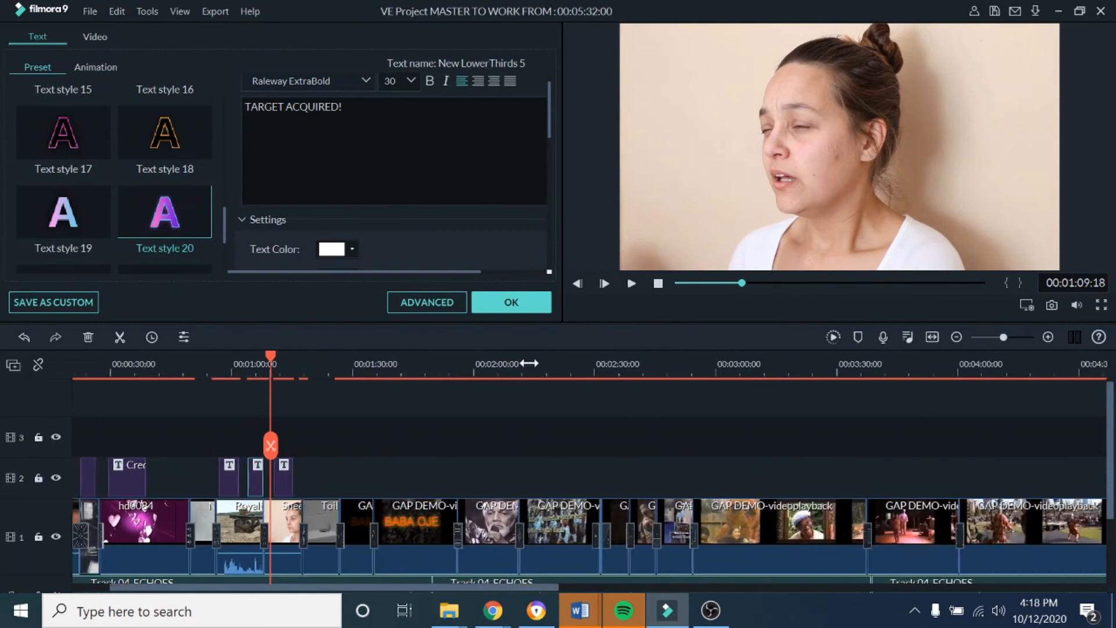
{"action": "left_click_drag", "start_coordinate": [335, 587], "coordinate": [480, 609]}
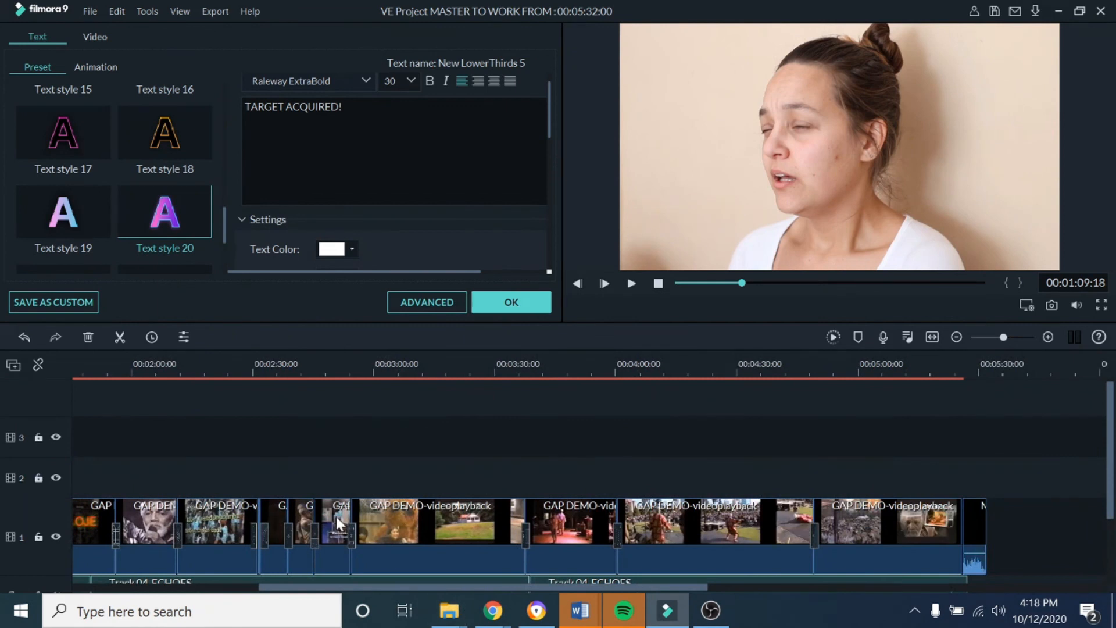